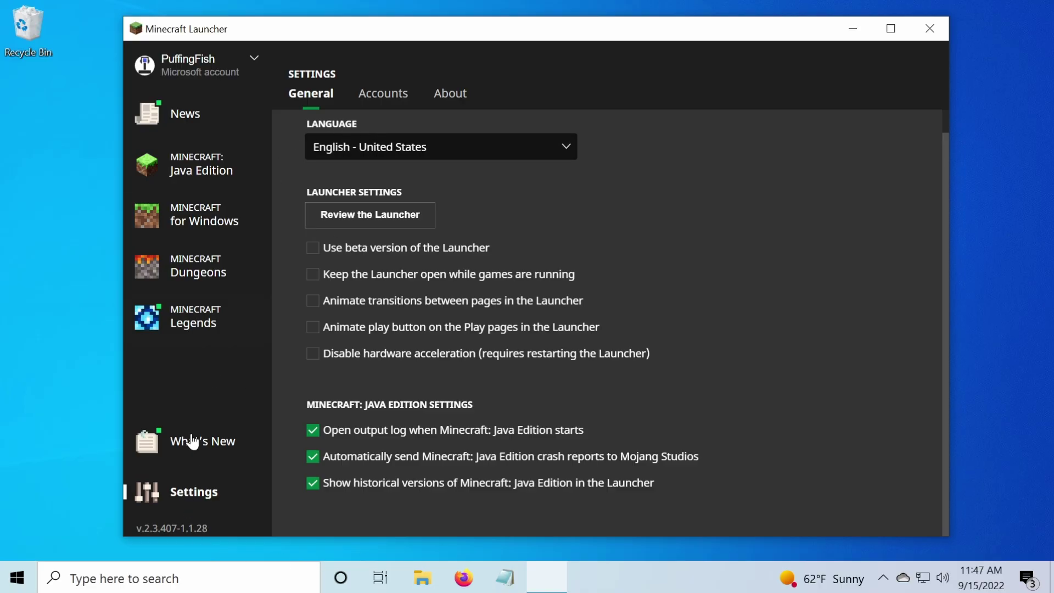
- Show the Minecraft: Java Edition installations and examine the unnamed 11w49a installation
{"action": "left_click", "coordinate": [197, 148]}
{"action": "left_click", "coordinate": [373, 94]}
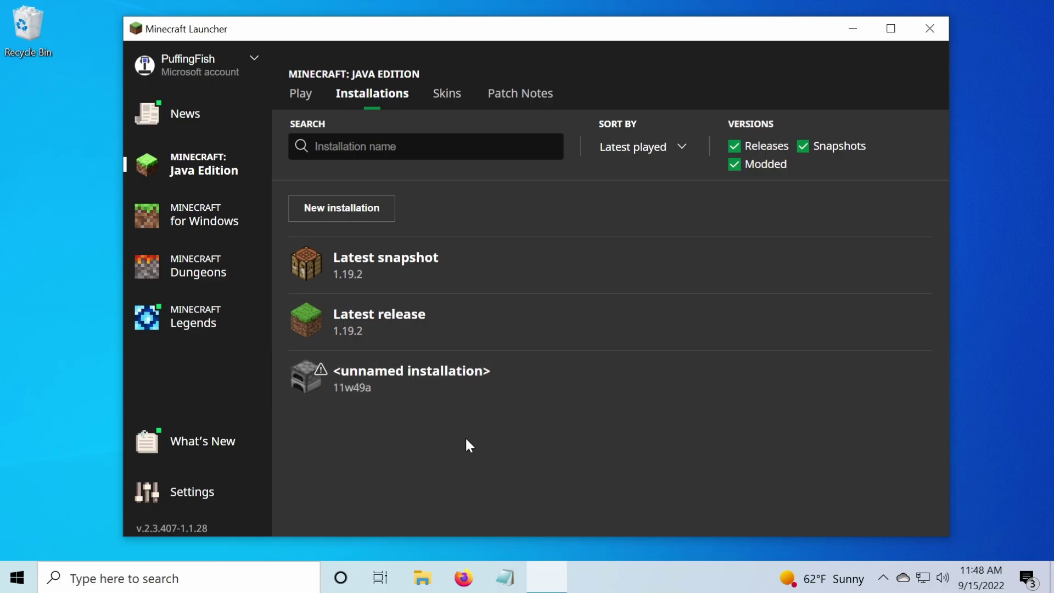
{"action": "mouse_move", "coordinate": [390, 372]}
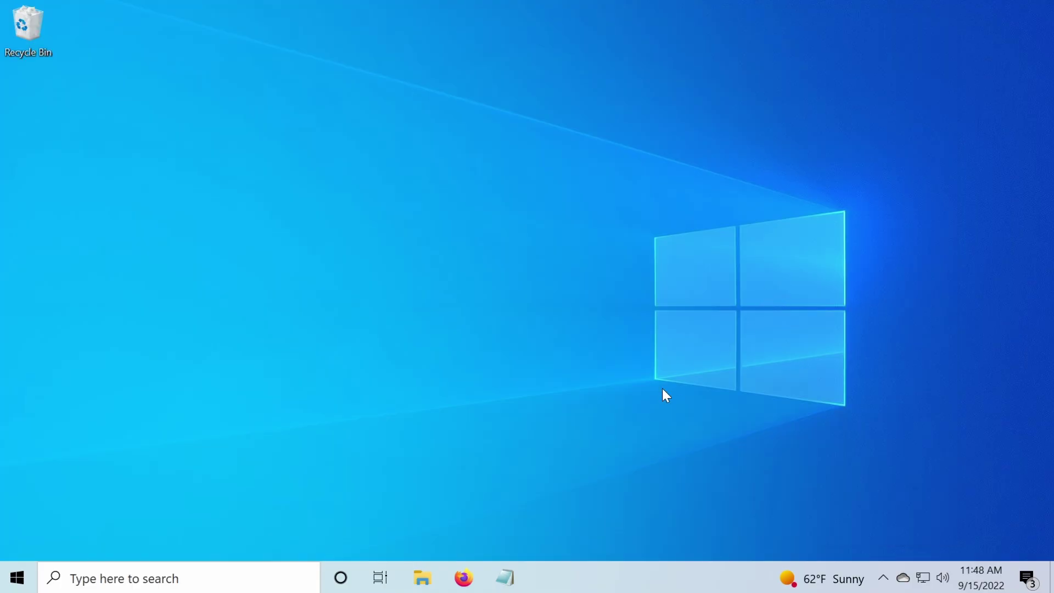
- Open Firefox, Notepad and File Explorer in turn, and return to the desktop
{"action": "left_click", "coordinate": [465, 573]}
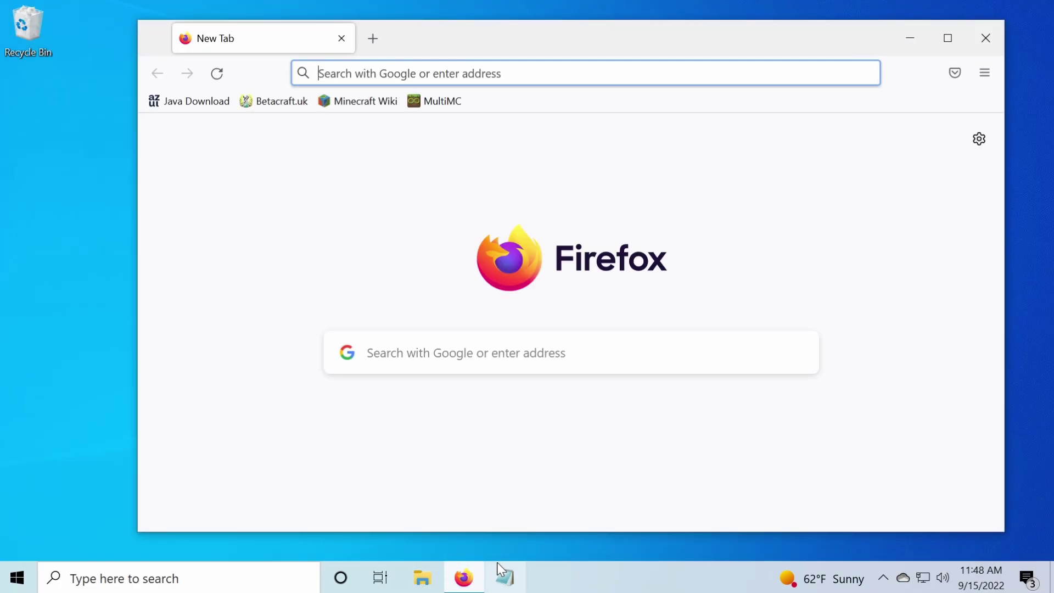
{"action": "left_click", "coordinate": [505, 576]}
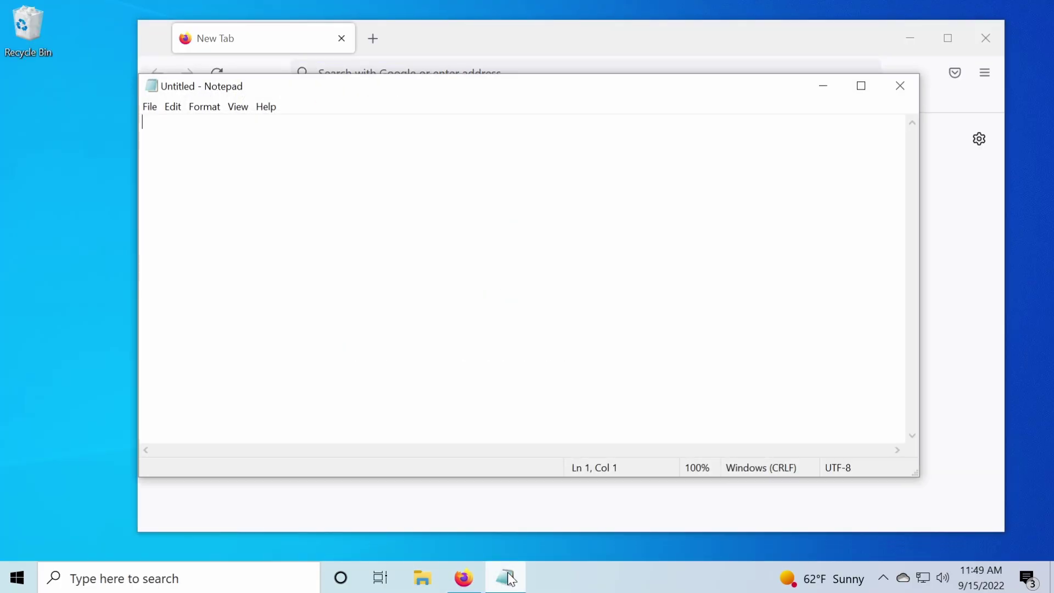
{"action": "left_click", "coordinate": [422, 577]}
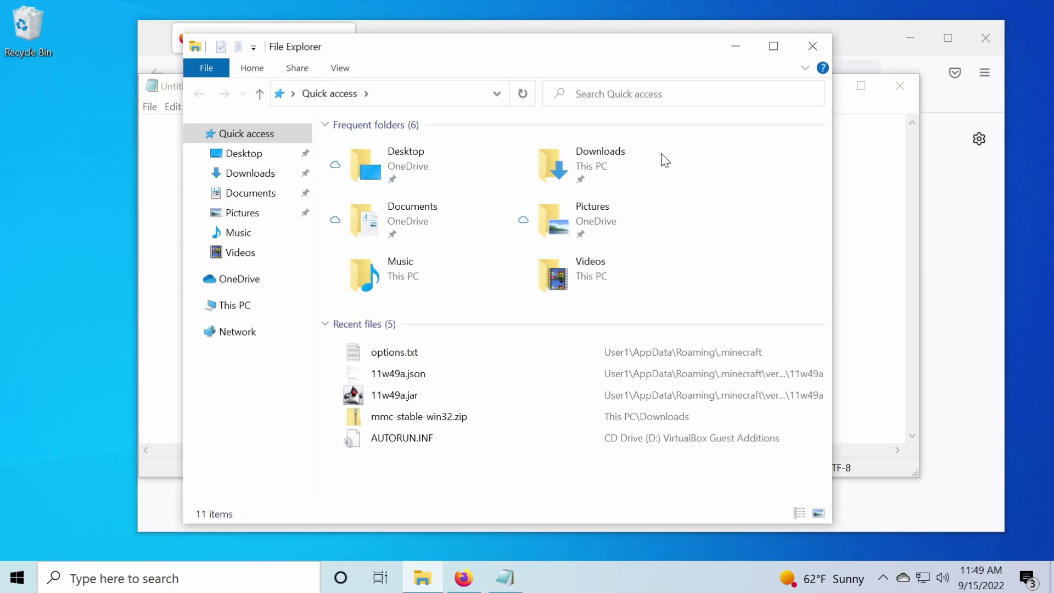
{"action": "key", "text": "super+d"}
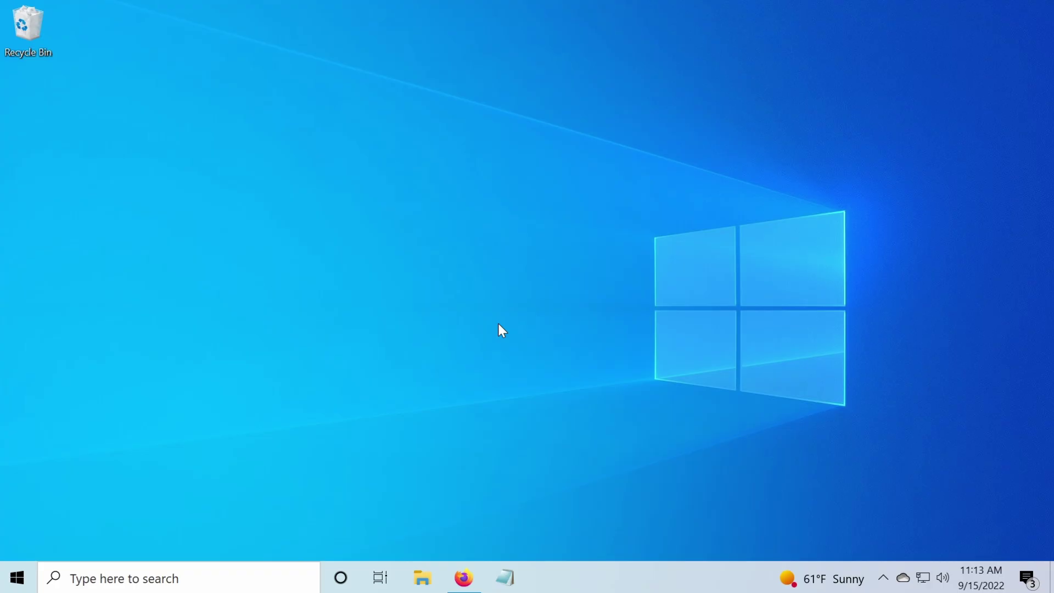
- Switch to Firefox, set the Java package on the Azul page to JRE, and download the Java 8 (LTS) Windows x86 64-bit .msi installer
{"action": "left_click", "coordinate": [463, 578]}
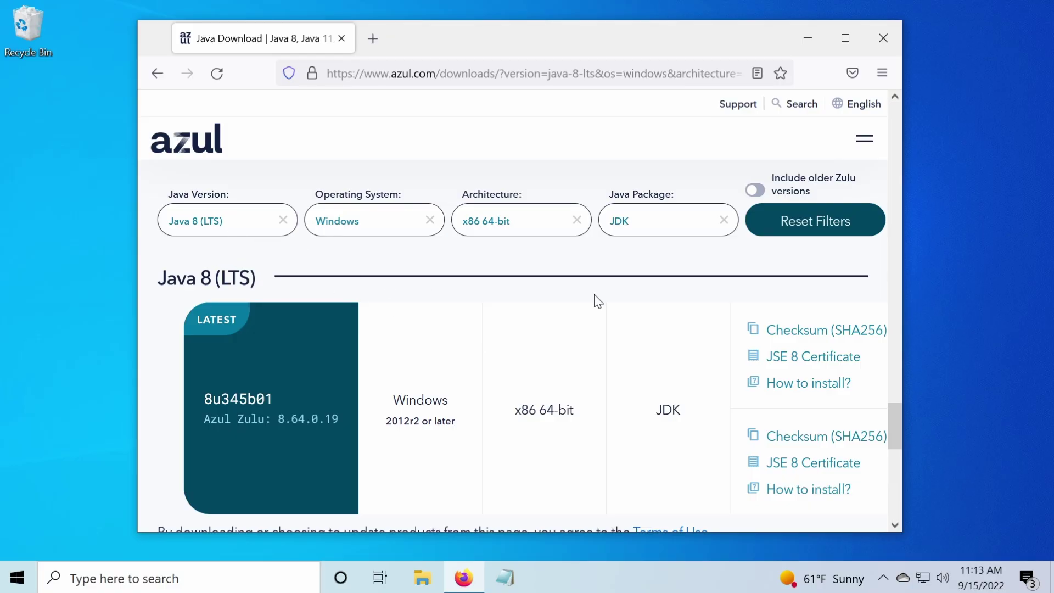
{"action": "left_click", "coordinate": [686, 226]}
{"action": "left_click", "coordinate": [660, 281]}
{"action": "scroll", "coordinate": [735, 317], "scroll_direction": "down", "scroll_amount": 1}
{"action": "scroll", "coordinate": [736, 317], "scroll_direction": "down", "scroll_amount": 3}
{"action": "scroll", "coordinate": [790, 318], "scroll_direction": "up", "scroll_amount": 3}
{"action": "left_click_drag", "start_coordinate": [907, 302], "coordinate": [1006, 293]}
{"action": "left_click", "coordinate": [918, 459]}
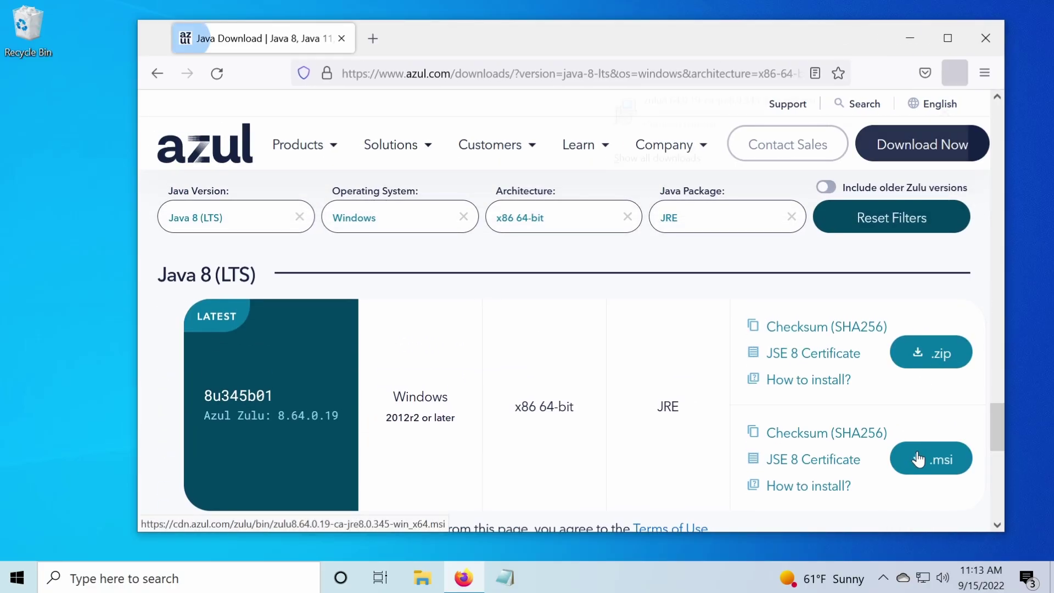
- Change the Java package to JDK and download the Java 8 (LTS) .msi installer
{"action": "left_click", "coordinate": [738, 221]}
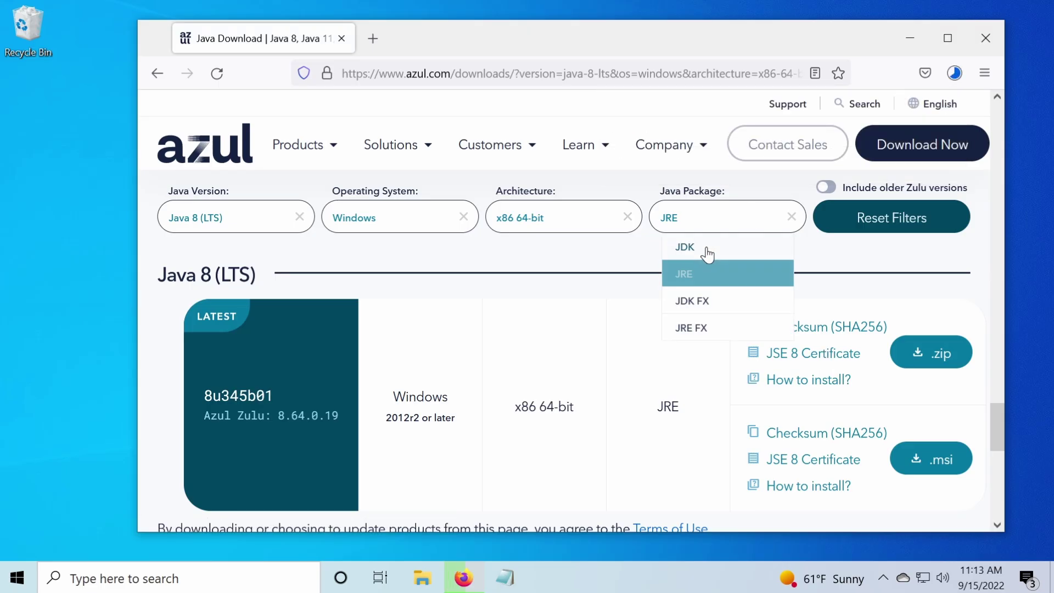
{"action": "left_click", "coordinate": [707, 253]}
{"action": "left_click", "coordinate": [942, 470]}
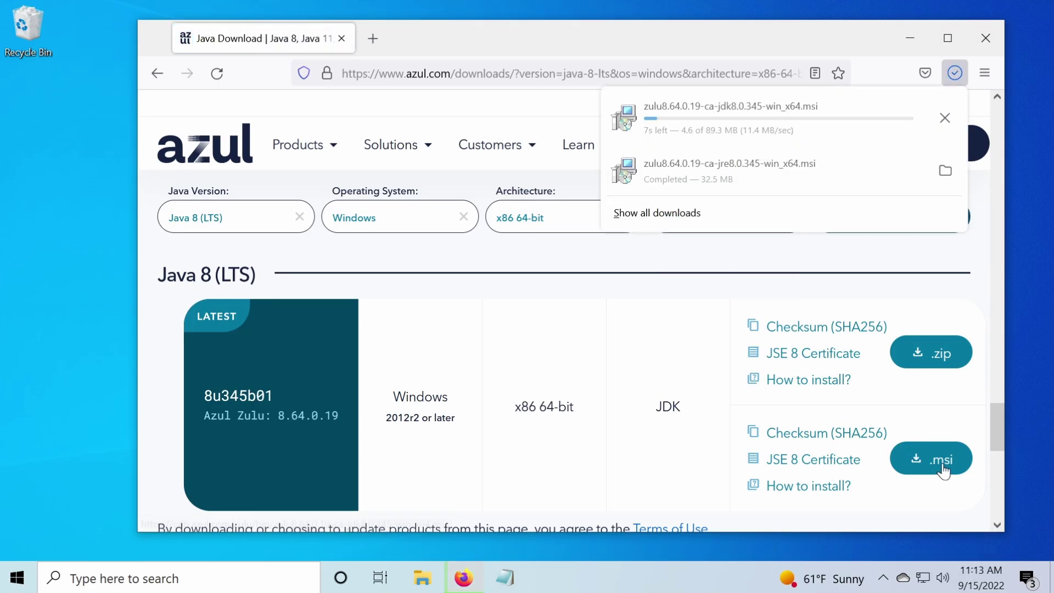
- Change the Java version to Java 17 (LTS) and download its JDK .msi installer
{"action": "left_click", "coordinate": [278, 222]}
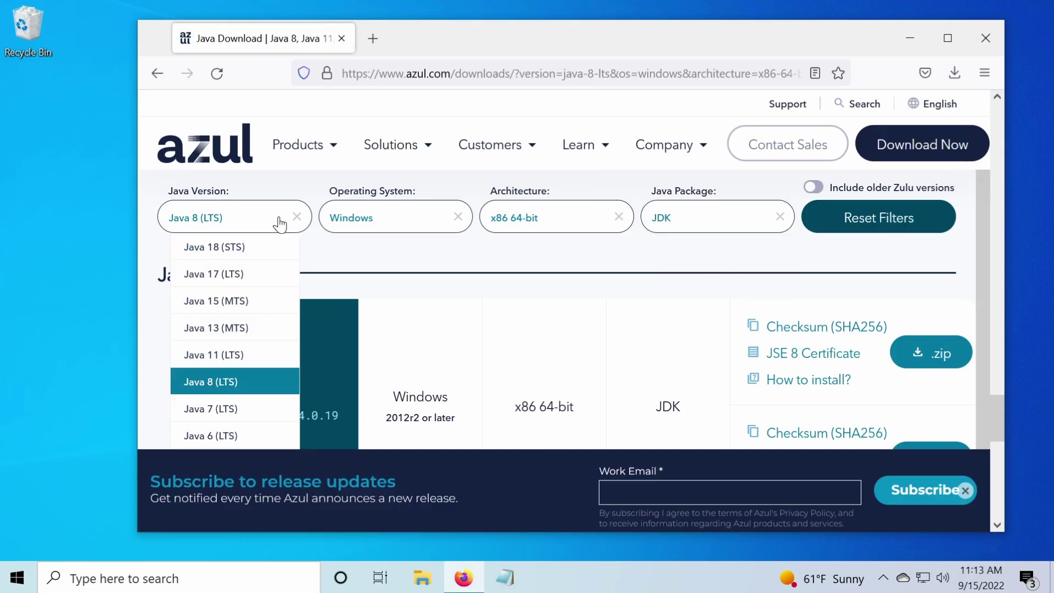
{"action": "left_click", "coordinate": [246, 277]}
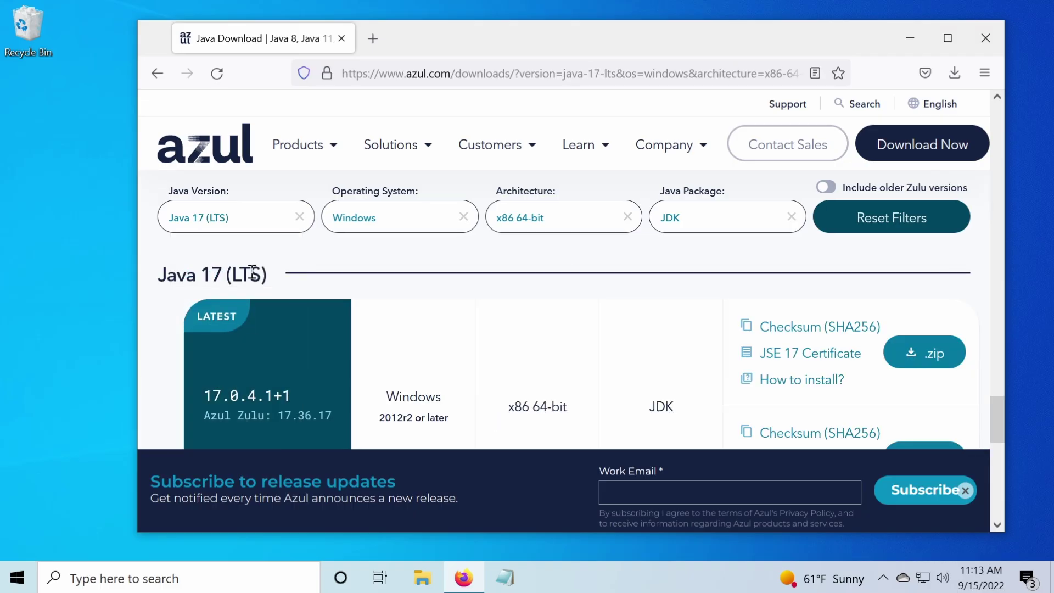
{"action": "scroll", "coordinate": [944, 362], "scroll_direction": "down", "scroll_amount": 2}
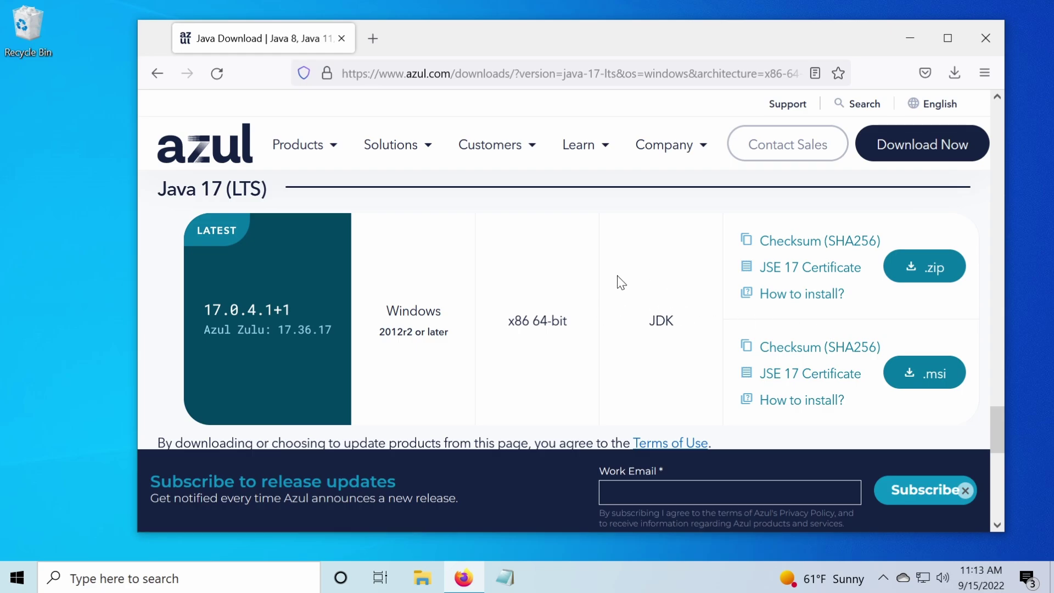
{"action": "left_click", "coordinate": [933, 384]}
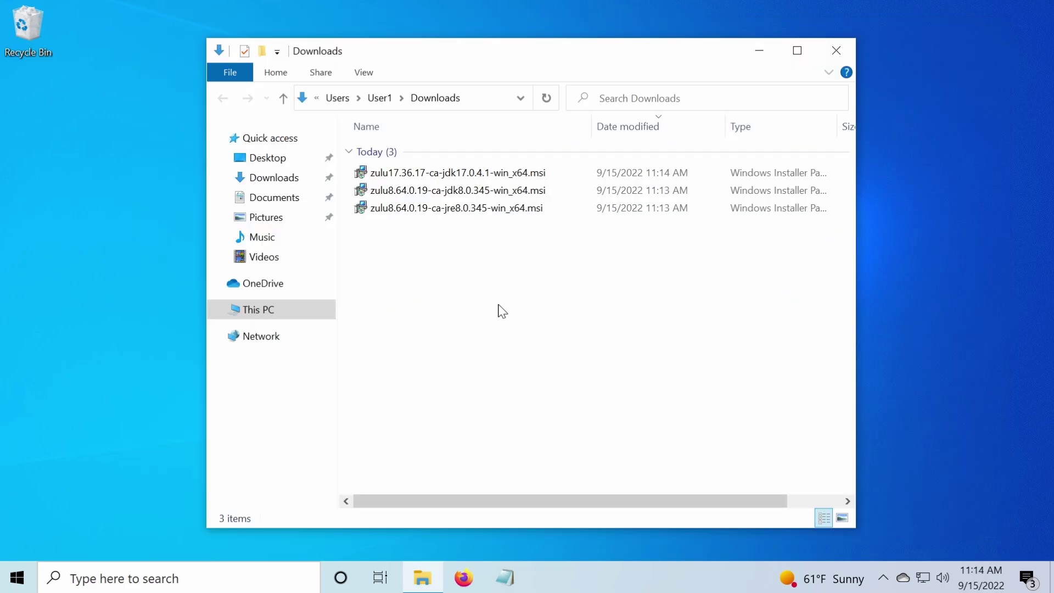
{"action": "left_click_drag", "start_coordinate": [421, 260], "coordinate": [442, 173]}
{"action": "left_click", "coordinate": [451, 274]}
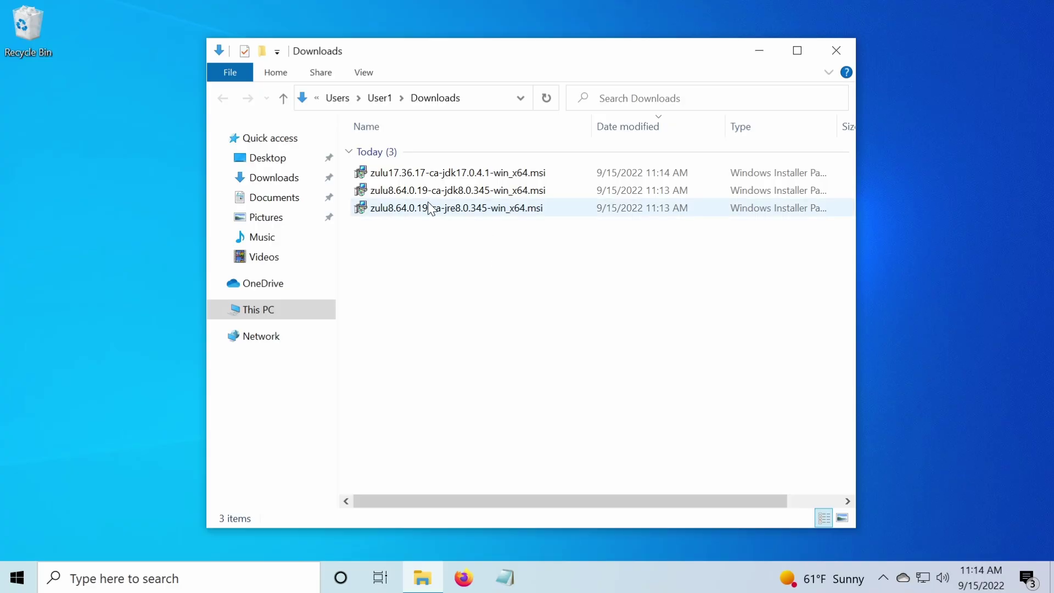
{"action": "left_click", "coordinate": [443, 213]}
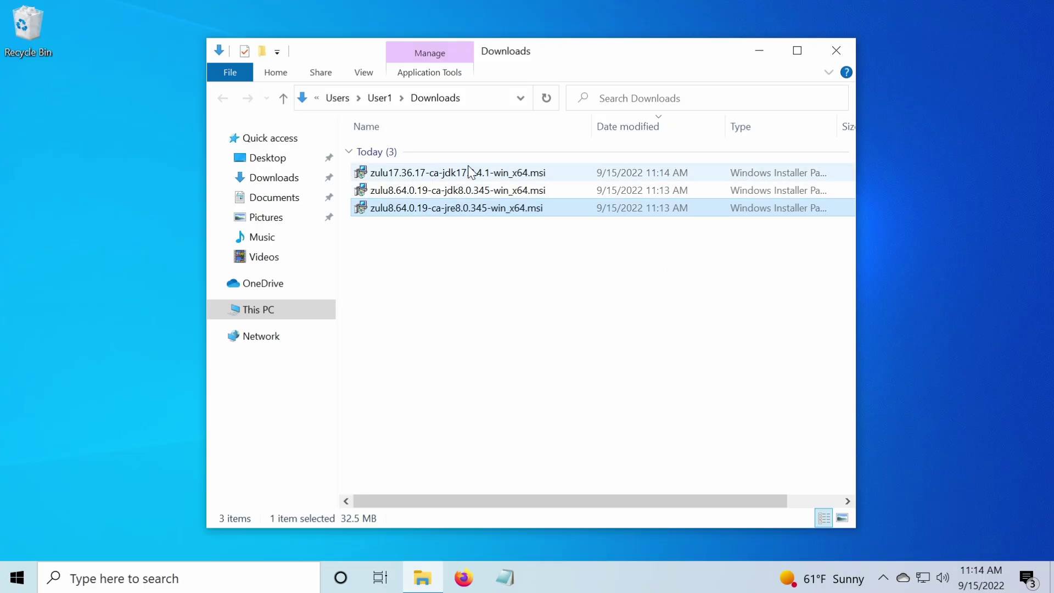
{"action": "left_click", "coordinate": [482, 239]}
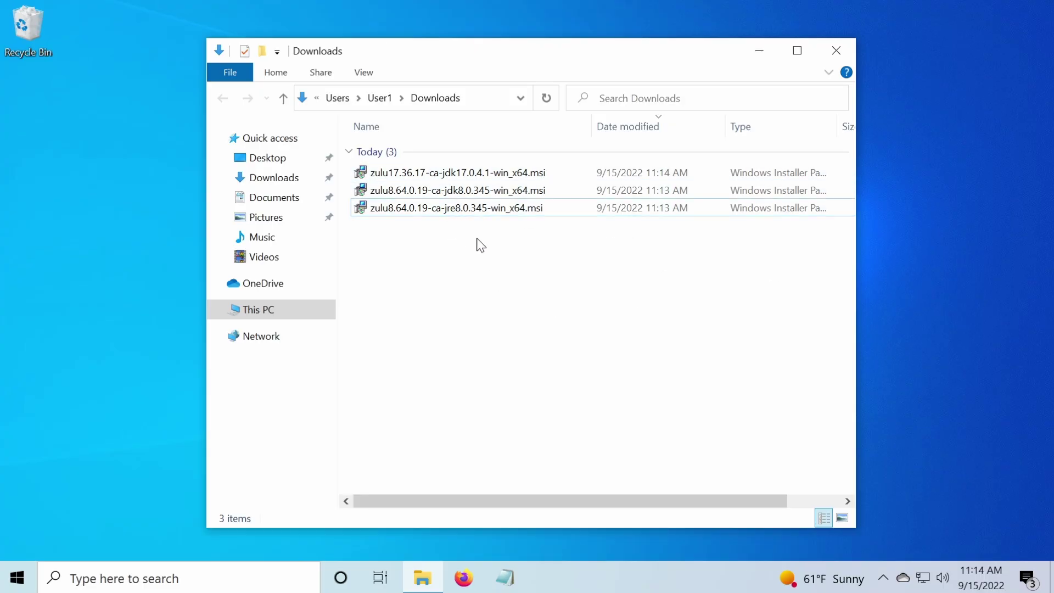
- Run zulu8.64.0.19-ca-jre8.0.345-win_x64.msi, repair the Azul Zulu JRE installation, finish the wizard and close the Downloads folder
{"action": "left_click", "coordinate": [447, 210]}
{"action": "double_click", "coordinate": [446, 210]}
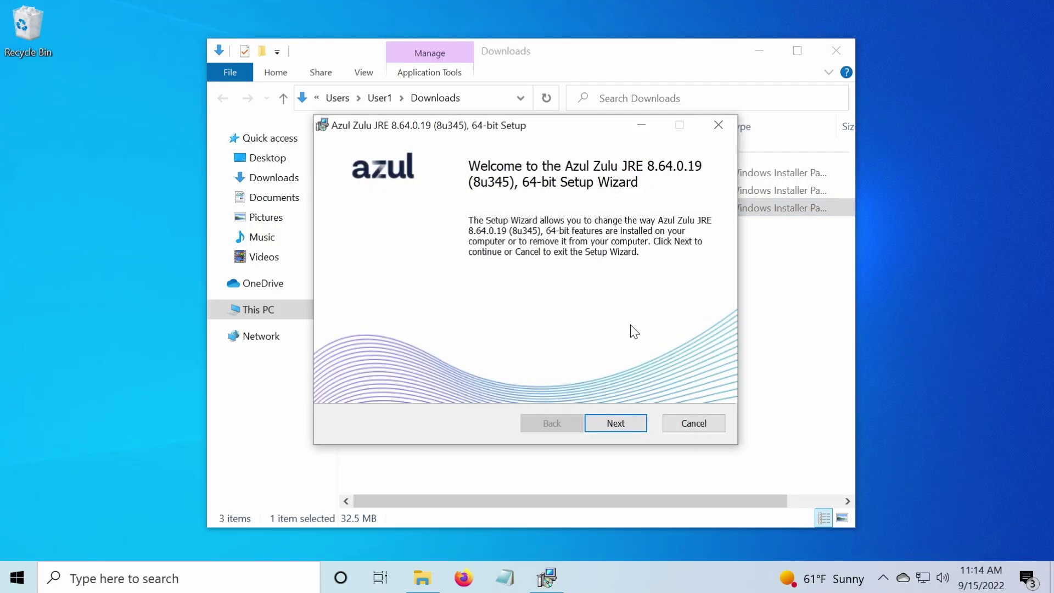
{"action": "left_click", "coordinate": [618, 423]}
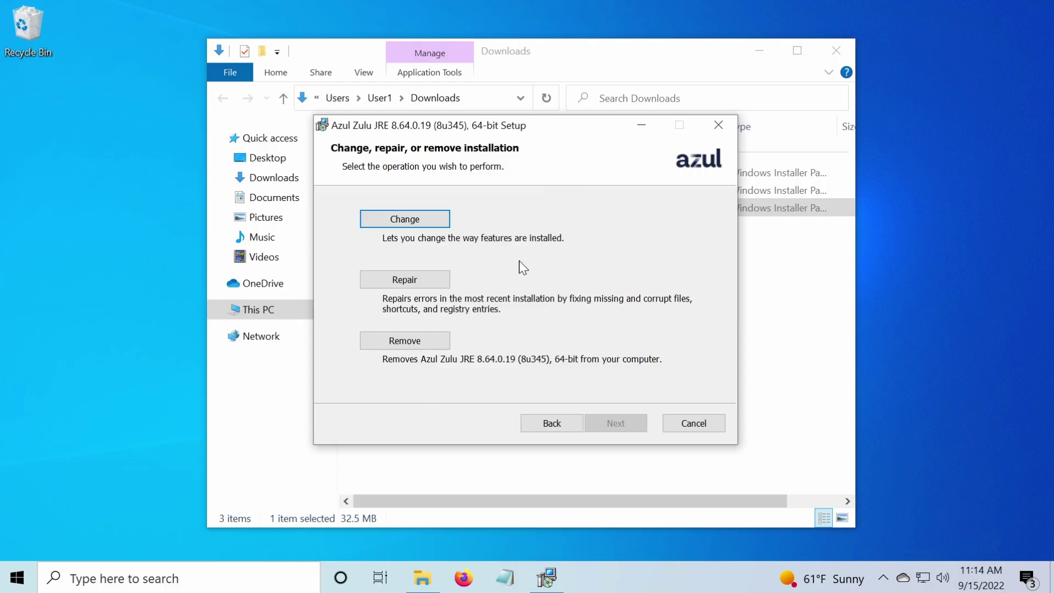
{"action": "left_click", "coordinate": [421, 280]}
{"action": "left_click", "coordinate": [609, 422]}
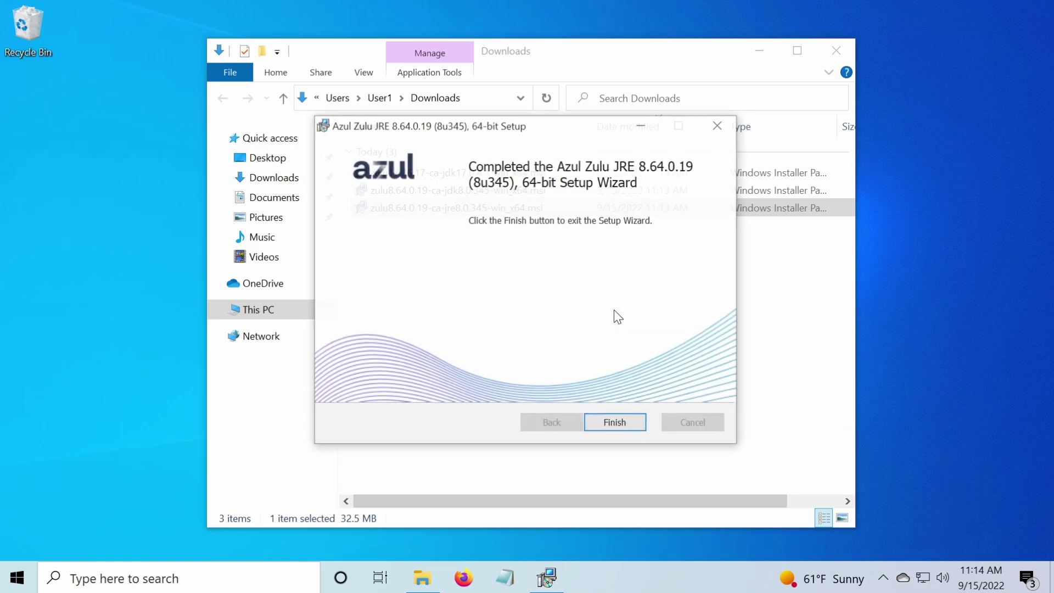
{"action": "left_click", "coordinate": [616, 422]}
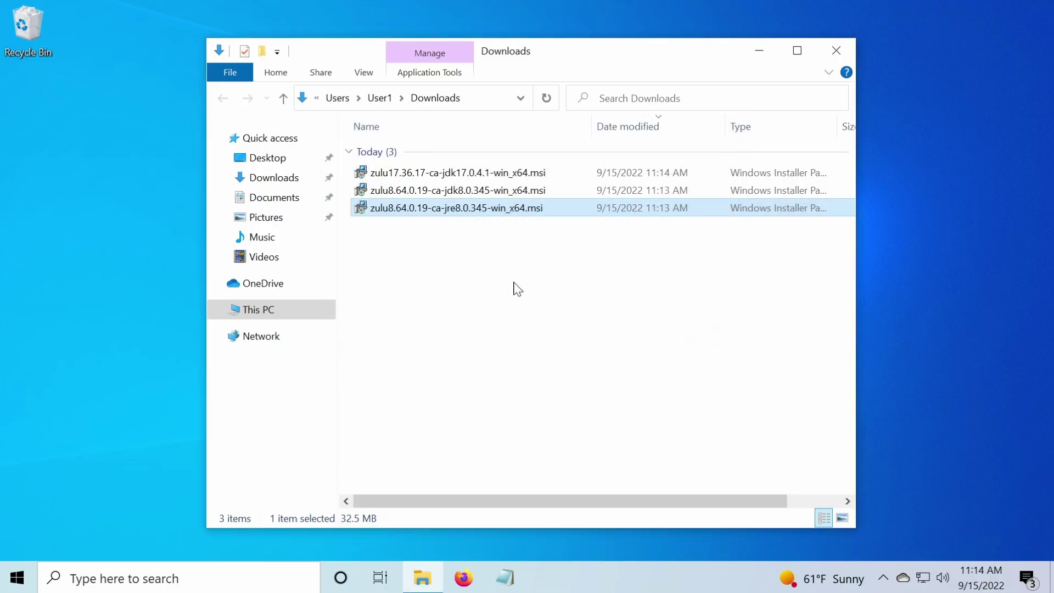
{"action": "left_click", "coordinate": [518, 289]}
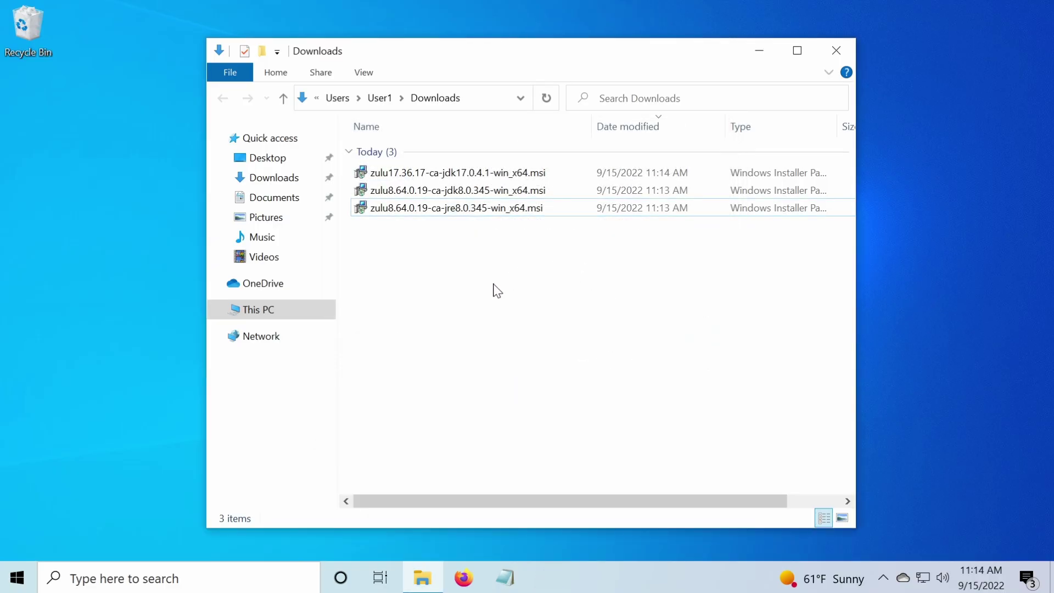
{"action": "left_click", "coordinate": [837, 50]}
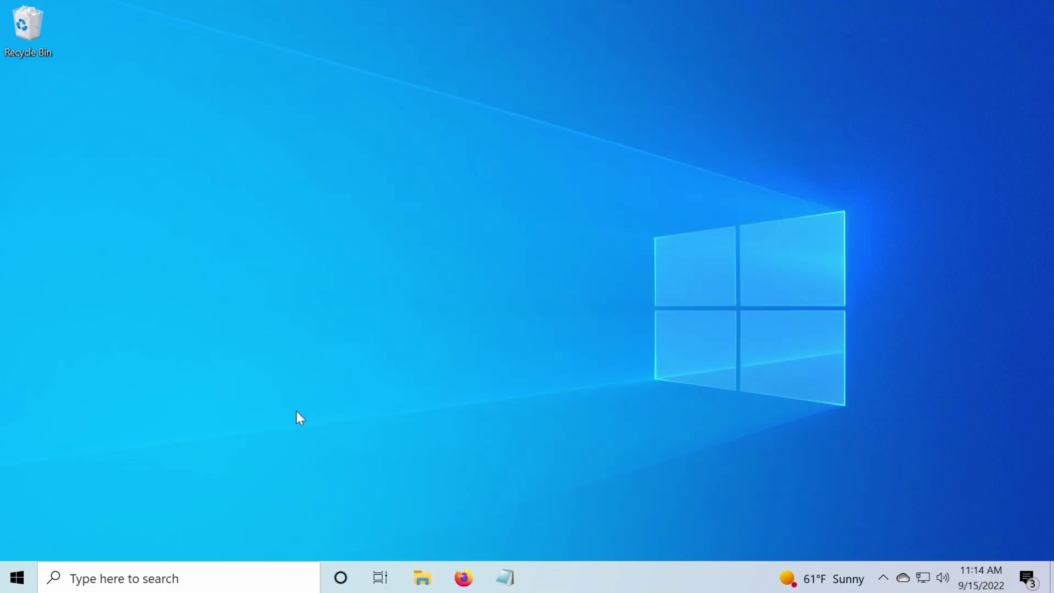
- Search Windows for cmd, open Command Prompt, and move its window up toward the middle of the desktop
{"action": "left_click", "coordinate": [219, 577]}
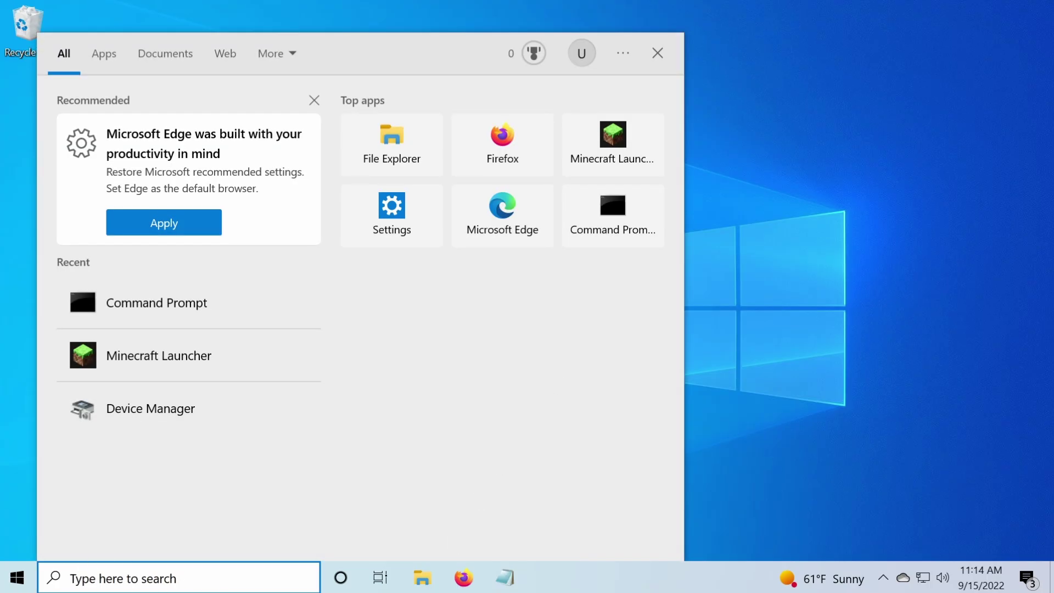
{"action": "type", "text": "cmd"}
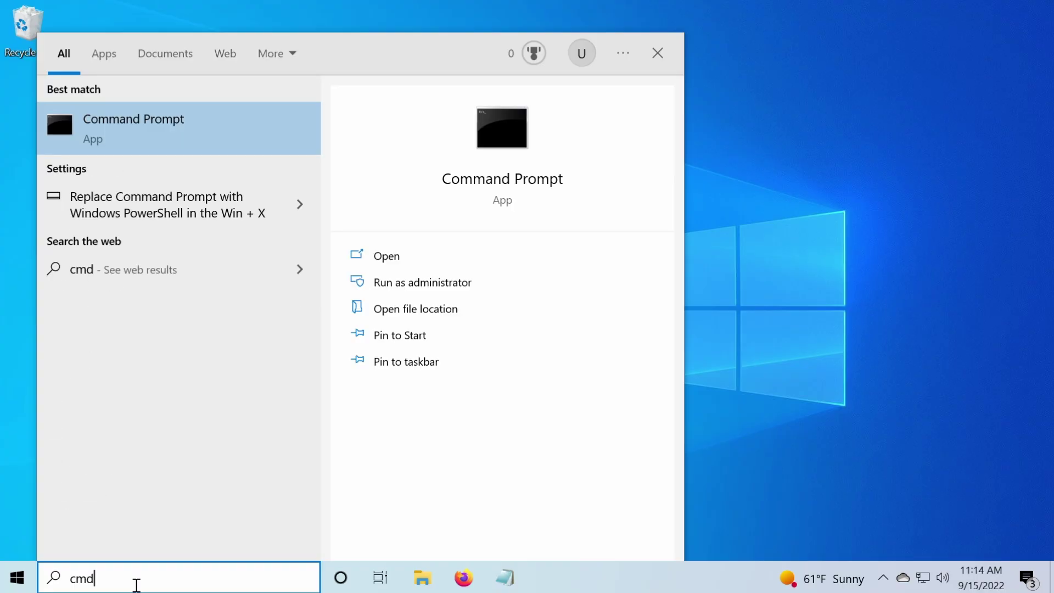
{"action": "key", "text": "Return"}
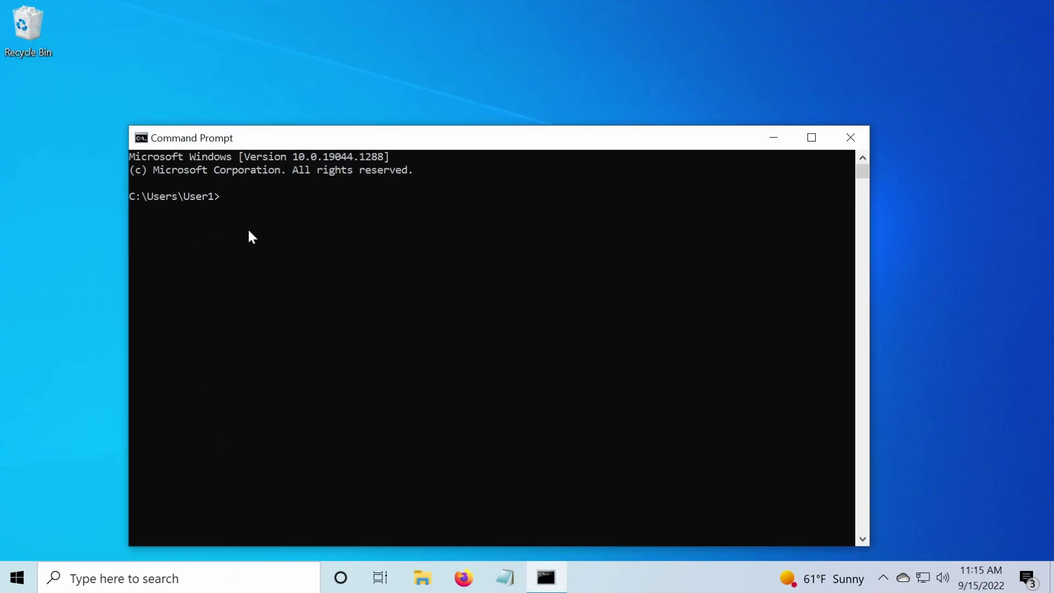
{"action": "left_click_drag", "start_coordinate": [281, 137], "coordinate": [362, 93]}
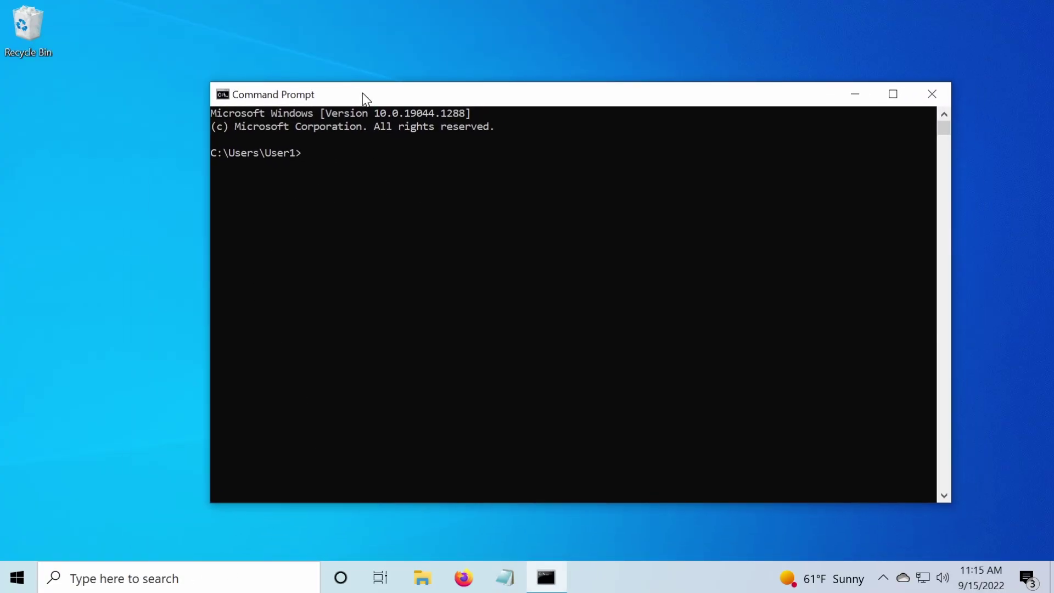
- Check the installed Java version by running java -version in Command Prompt
{"action": "left_click", "coordinate": [318, 154]}
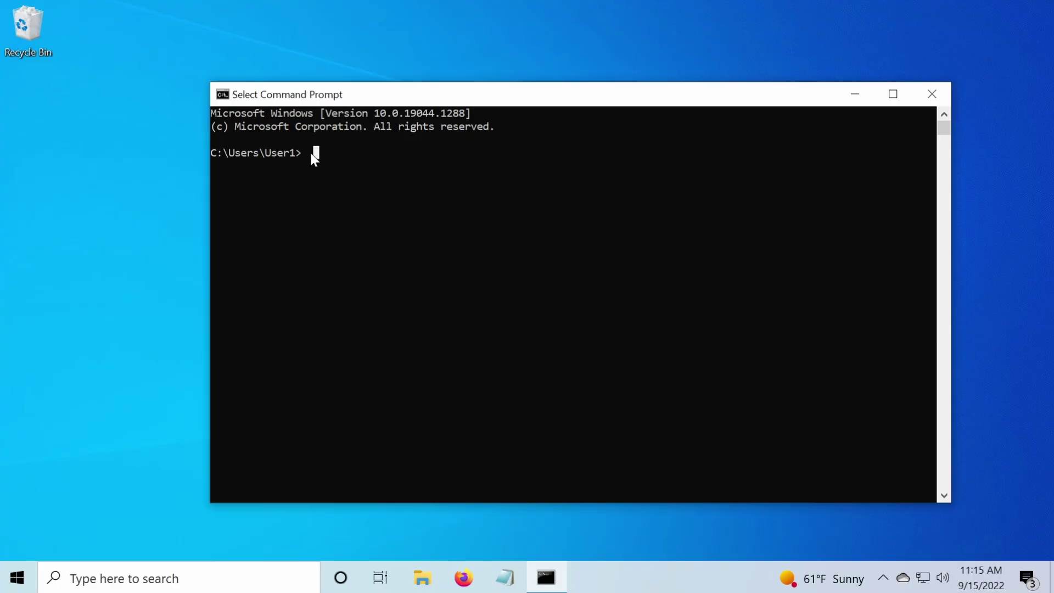
{"action": "type", "text": "java"}
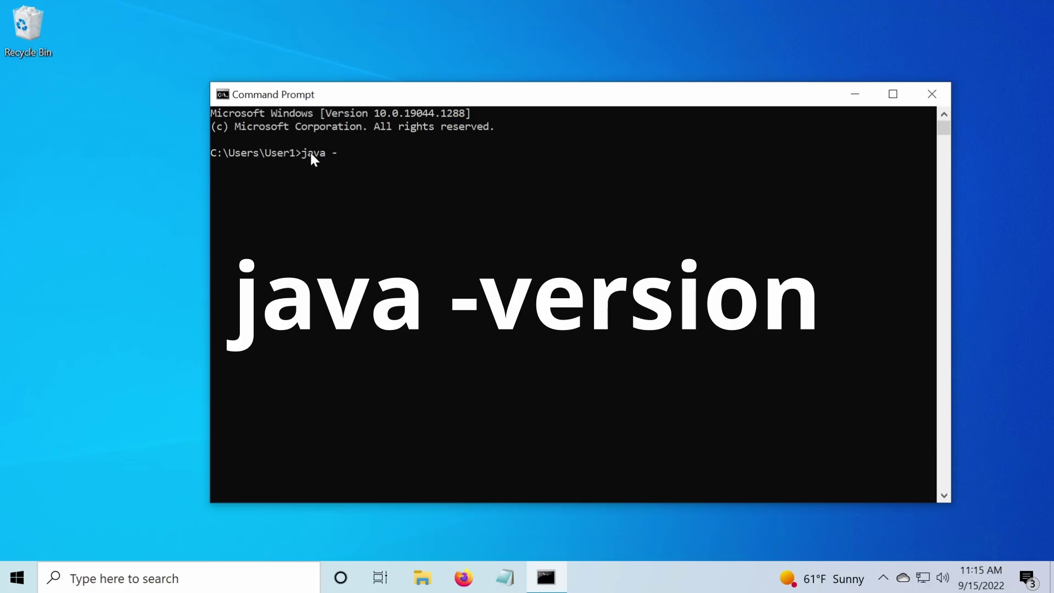
{"action": "type", "text": " -version"}
{"action": "key", "text": "Return"}
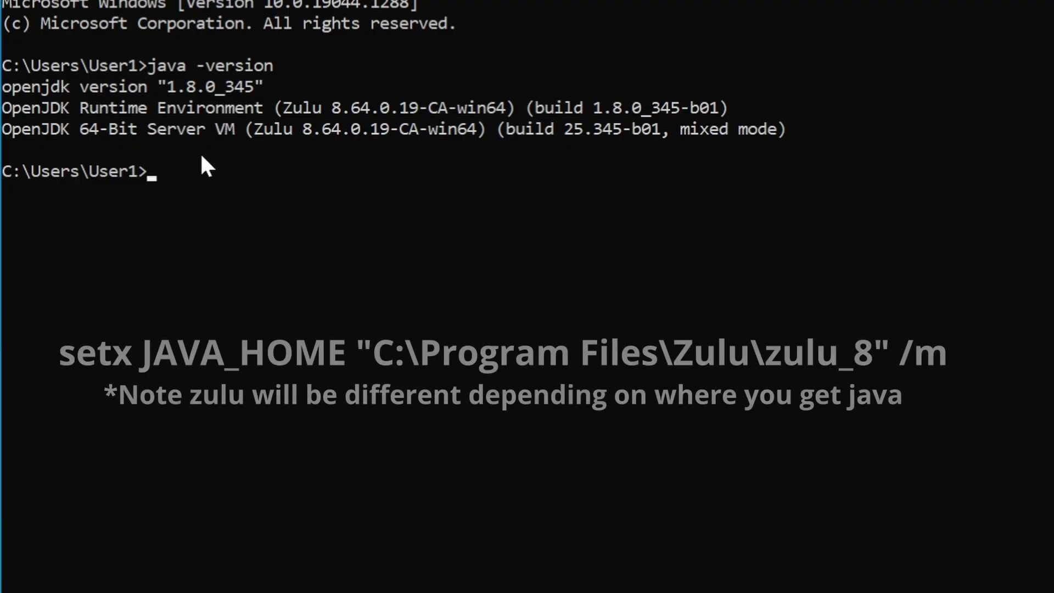
- Enter the beginning of the environment variable command, setx JAVA_HOME ", at the prompt without running it
{"action": "type", "text": "setx"}
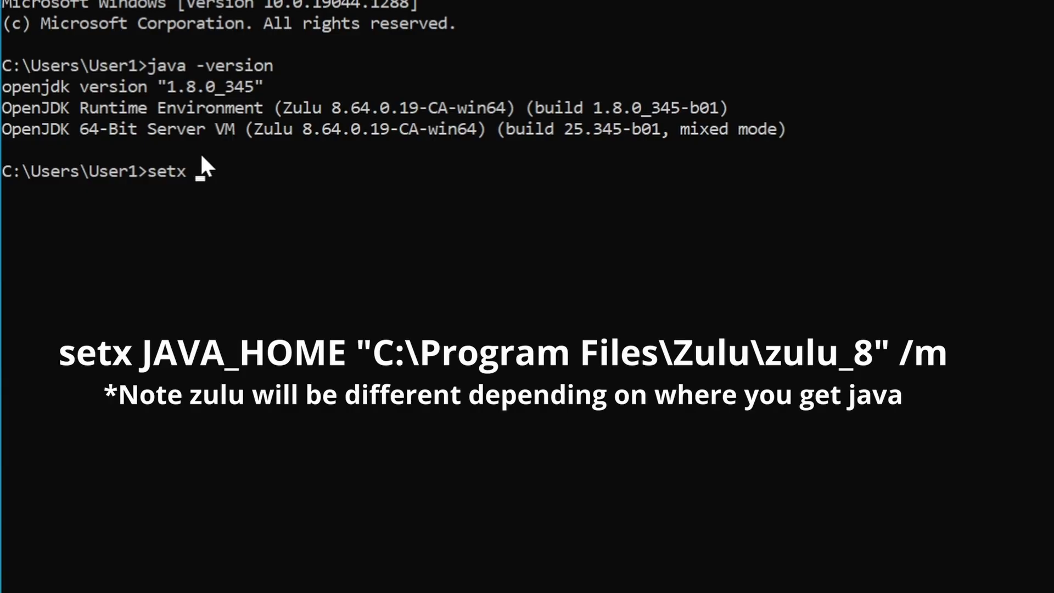
{"action": "type", "text": " JAVA_HOME"}
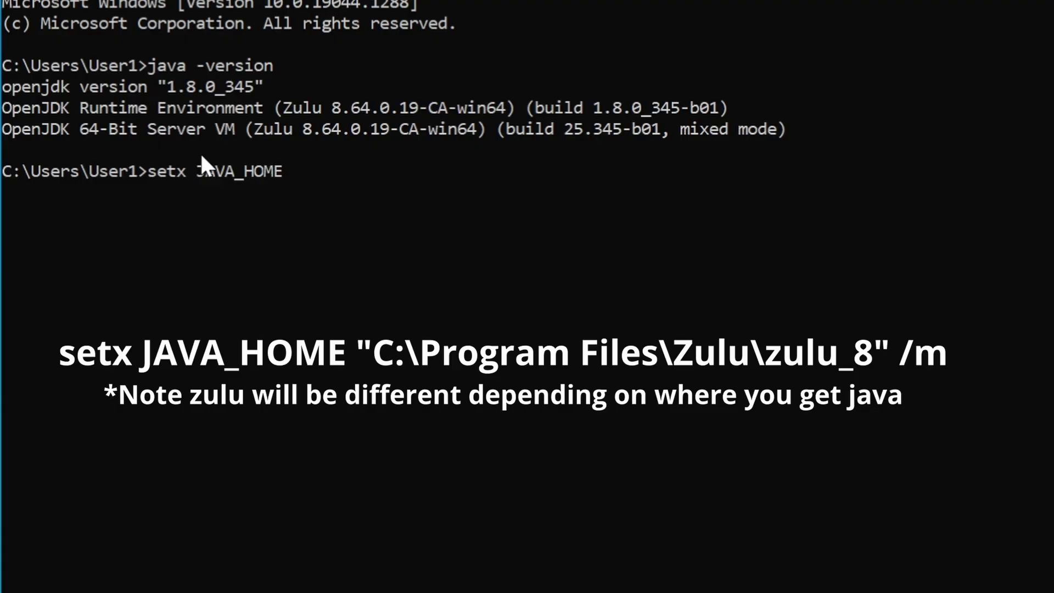
{"action": "type", "text": " \""}
- Open File Explorer and browse to the C:\Program Files\Zulu\zulu-8 folder
{"action": "left_click", "coordinate": [398, 591]}
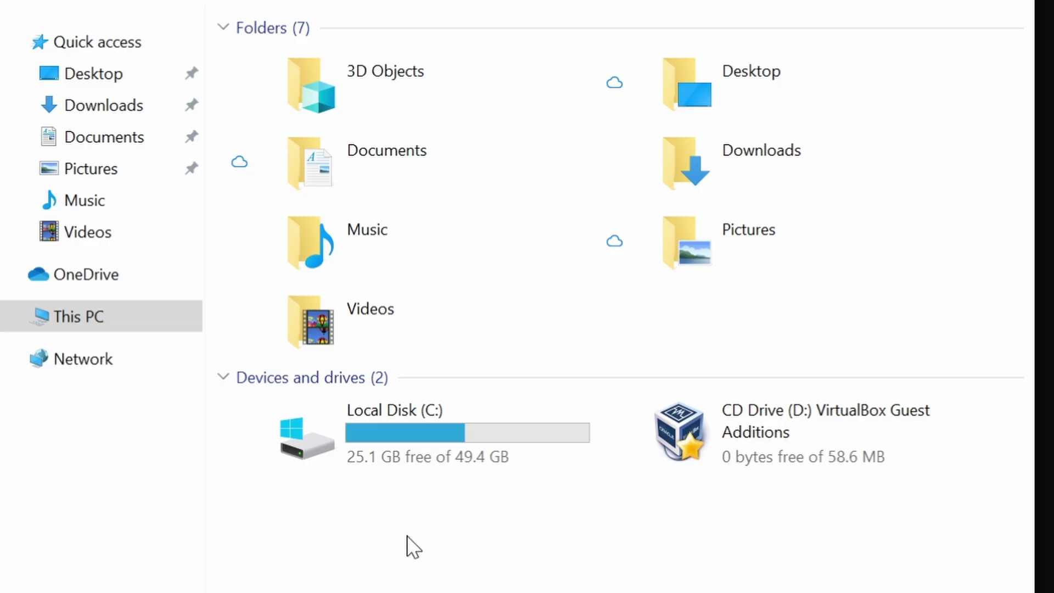
{"action": "double_click", "coordinate": [369, 430]}
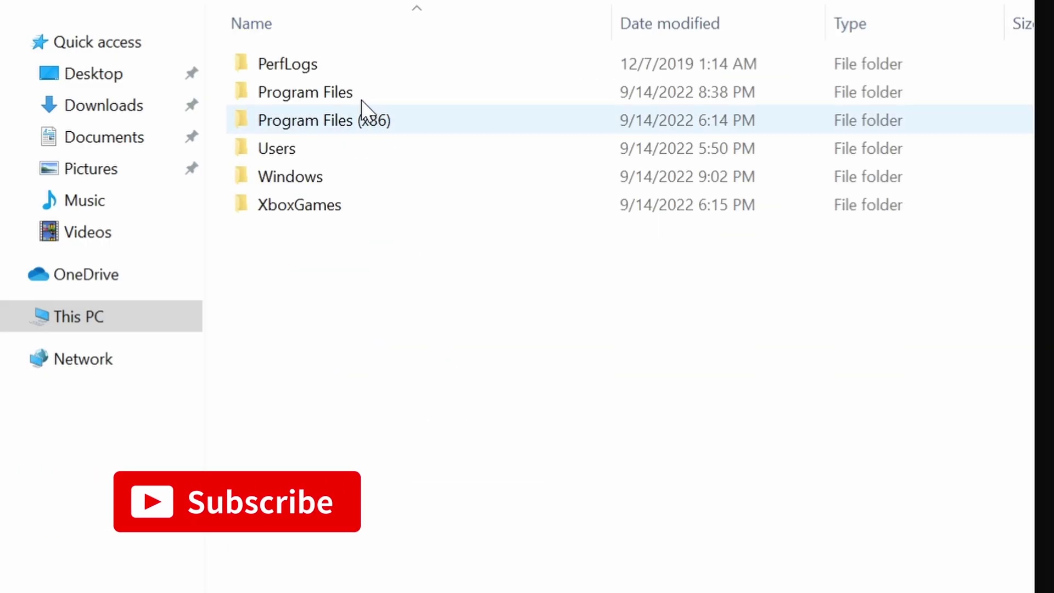
{"action": "left_click", "coordinate": [347, 87]}
{"action": "double_click", "coordinate": [347, 91]}
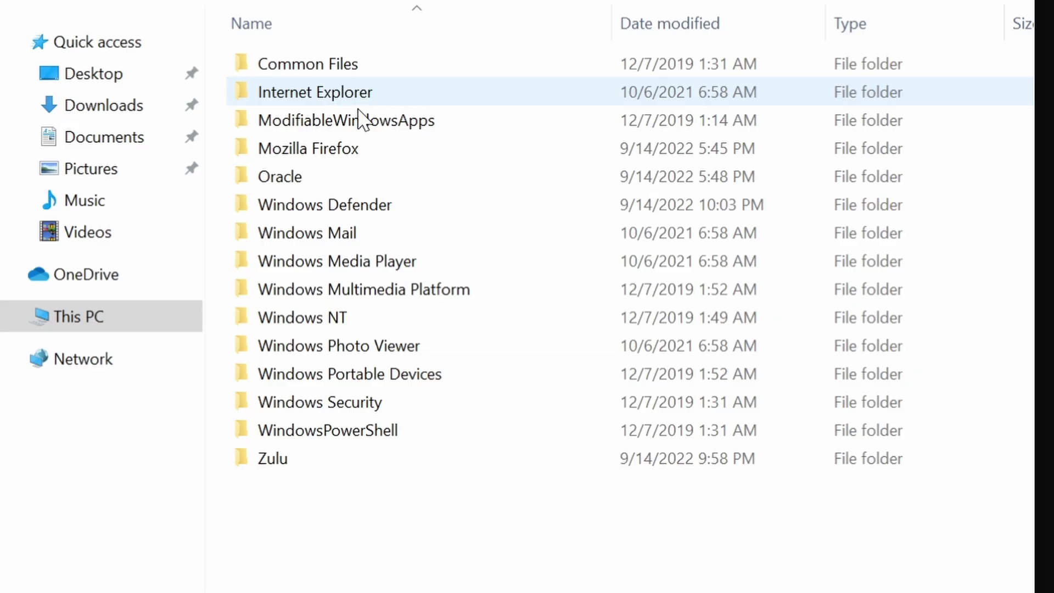
{"action": "mouse_move", "coordinate": [358, 468]}
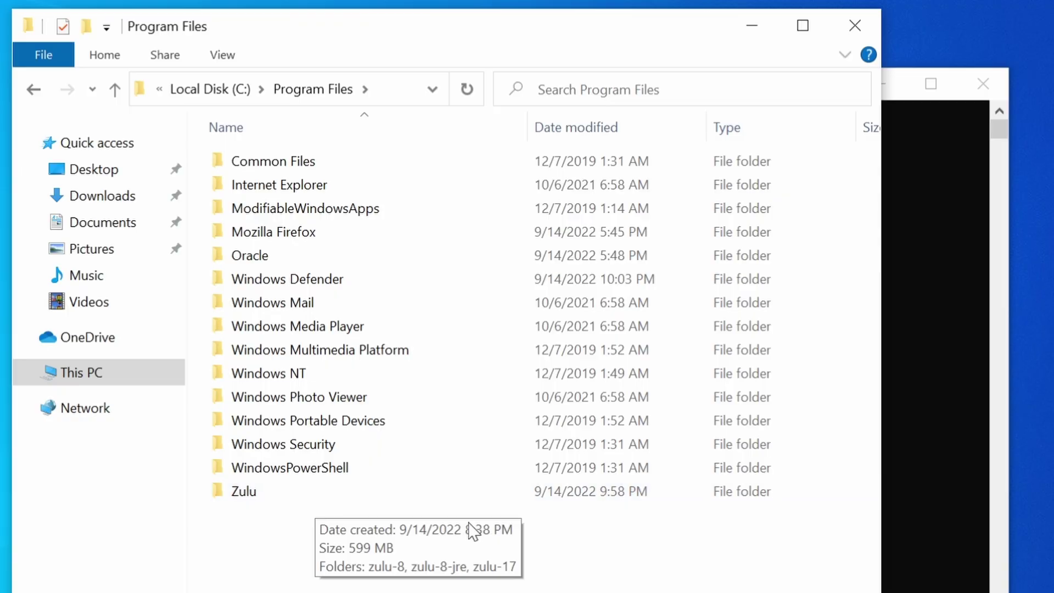
{"action": "double_click", "coordinate": [277, 491]}
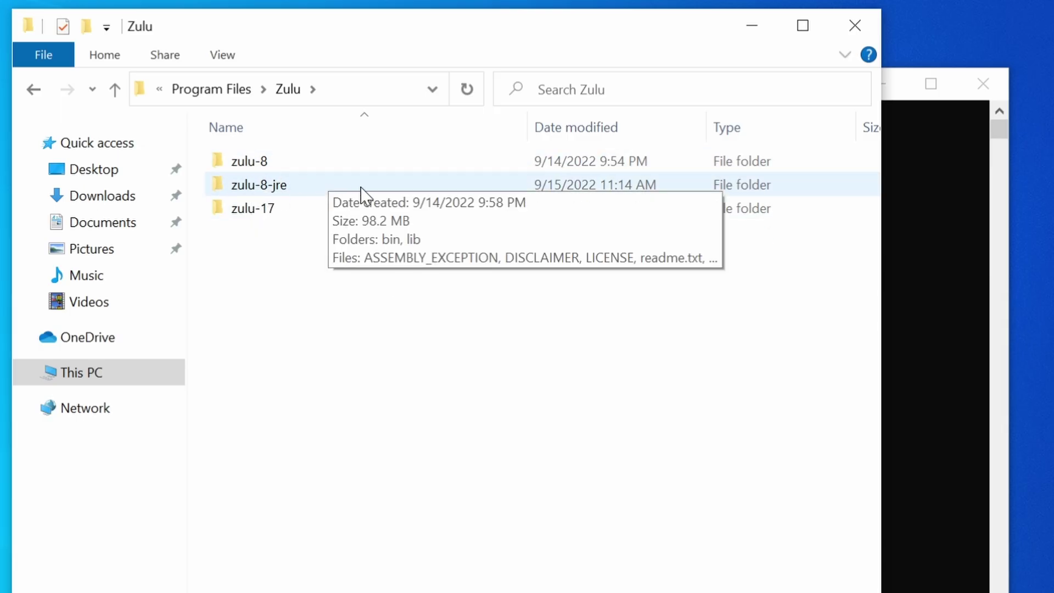
{"action": "mouse_move", "coordinate": [272, 166]}
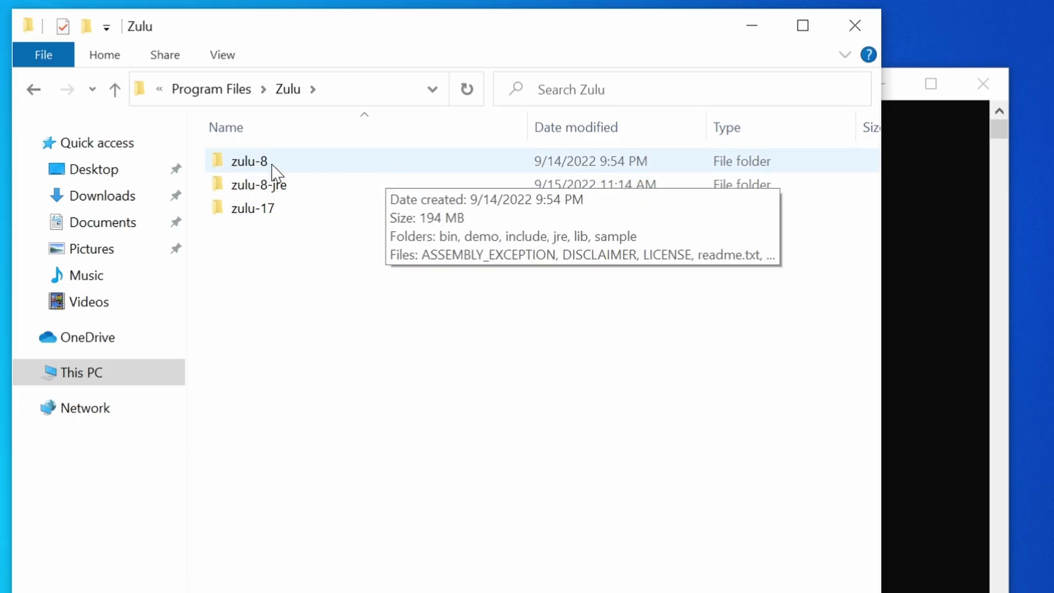
{"action": "double_click", "coordinate": [272, 166]}
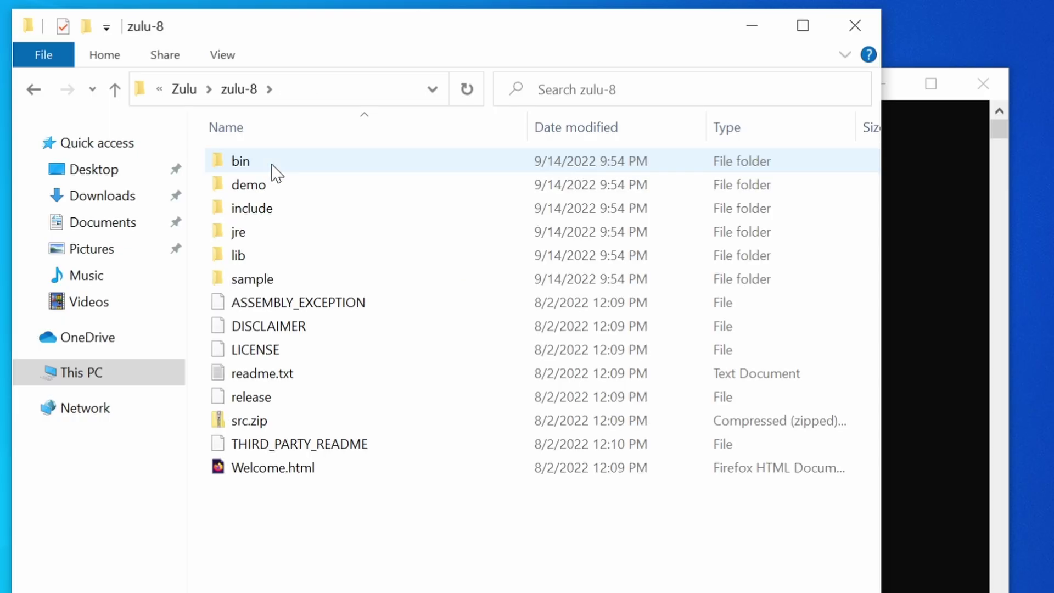
- Copy the zulu-8 folder's address as text
{"action": "right_click", "coordinate": [237, 89]}
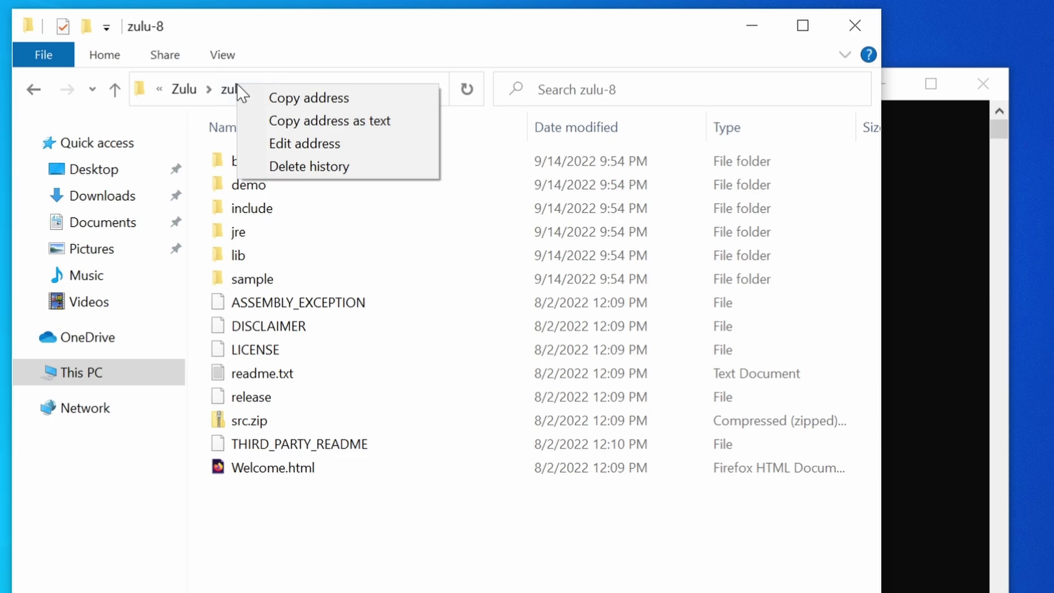
{"action": "key", "text": "Escape"}
{"action": "right_click", "coordinate": [234, 89]}
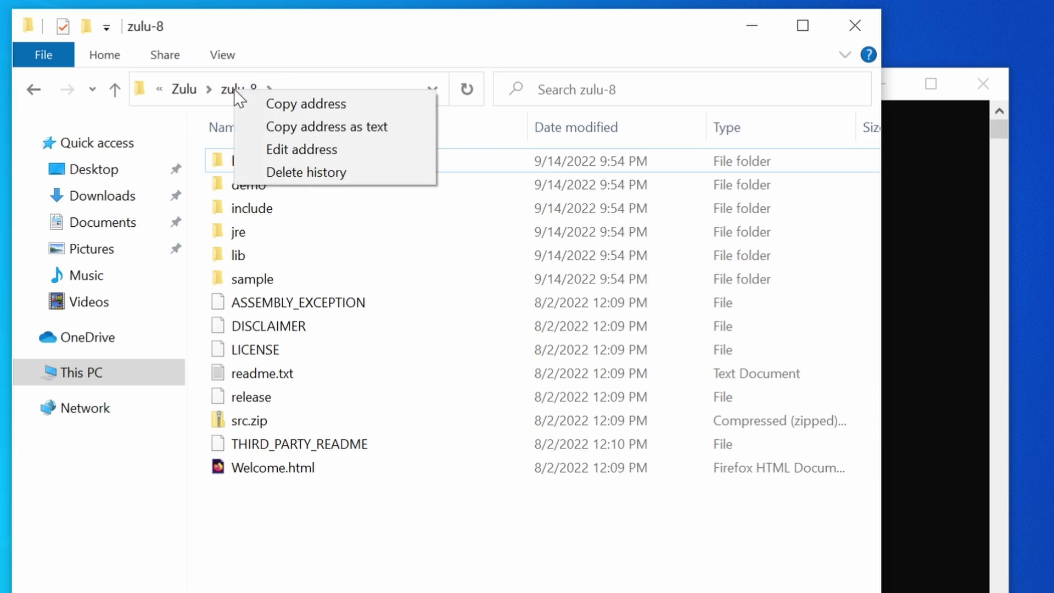
{"action": "key", "text": "Escape"}
{"action": "right_click", "coordinate": [243, 82]}
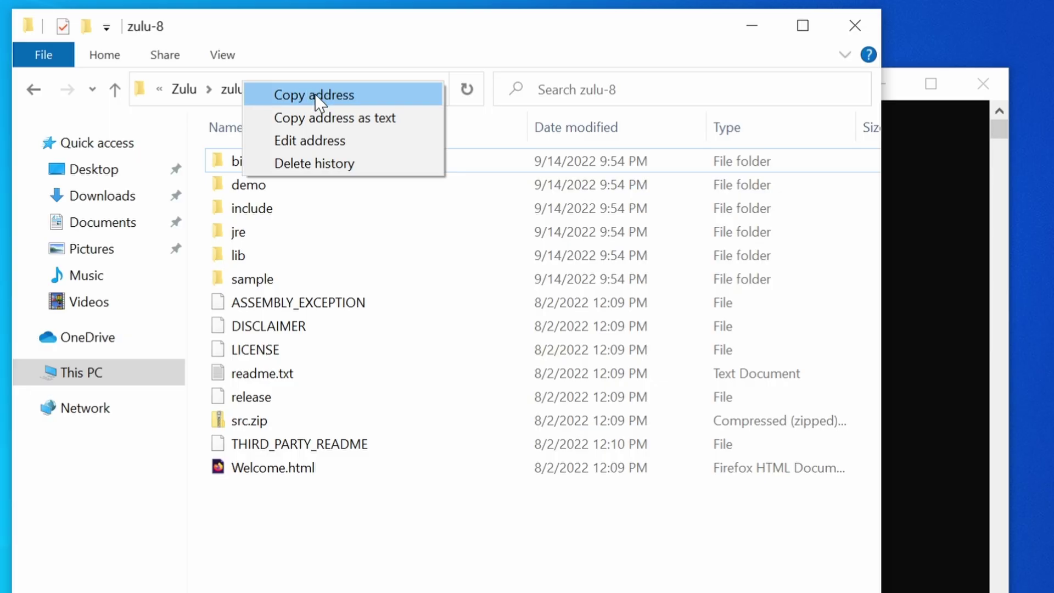
{"action": "left_click", "coordinate": [363, 121]}
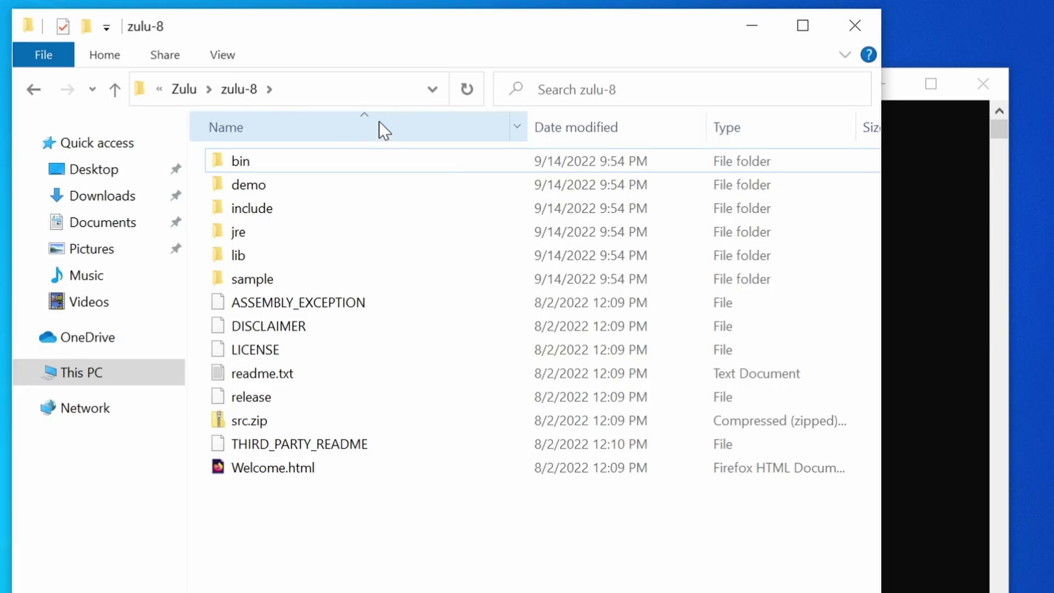
- Try to run setx JAVA_HOME "C:\Program Files\Zulu\zulu-8" /m in the open Command Prompt, copy the command and close the window
{"action": "left_click", "coordinate": [945, 240]}
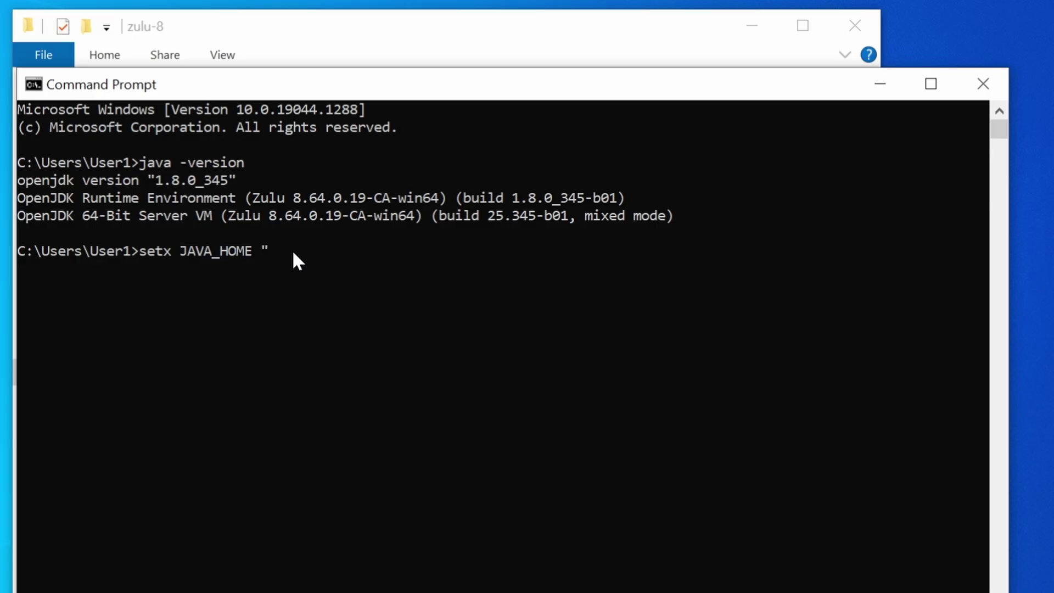
{"action": "key", "text": "ctrl+v"}
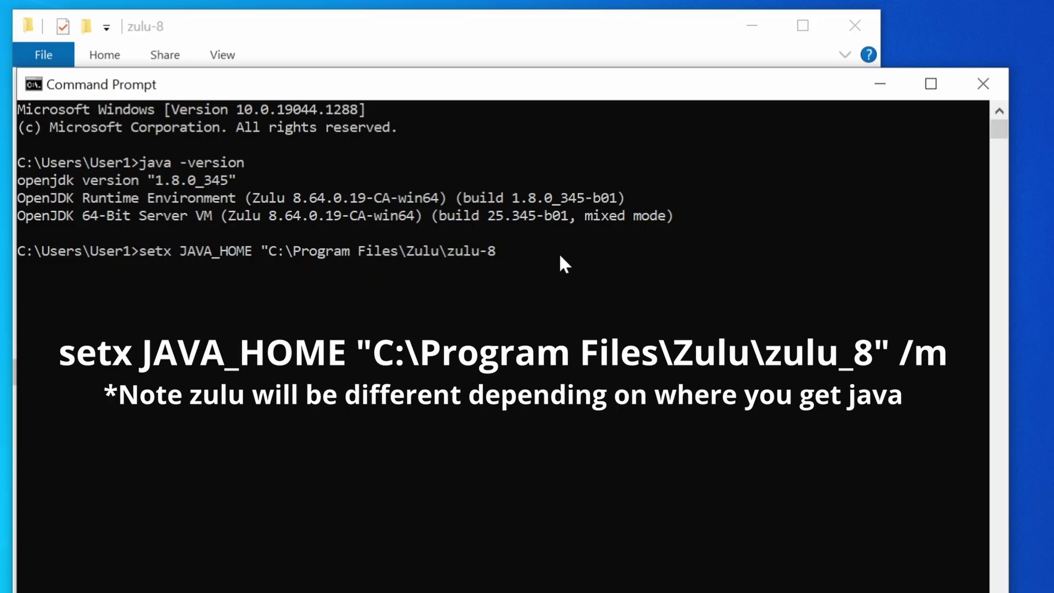
{"action": "type", "text": "\" /m"}
{"action": "key", "text": "Return"}
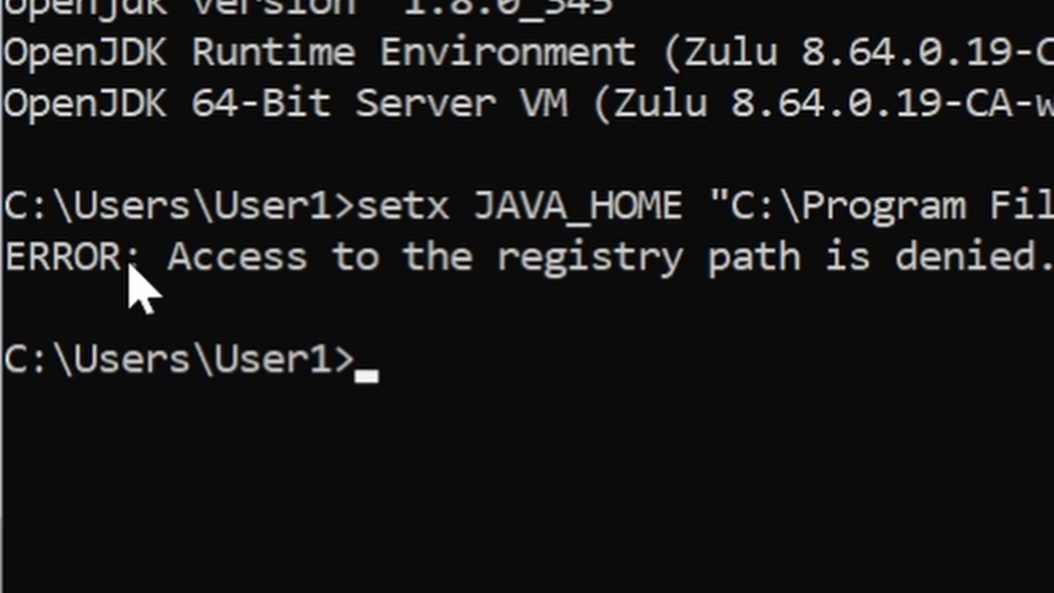
{"action": "key", "text": "Insert"}
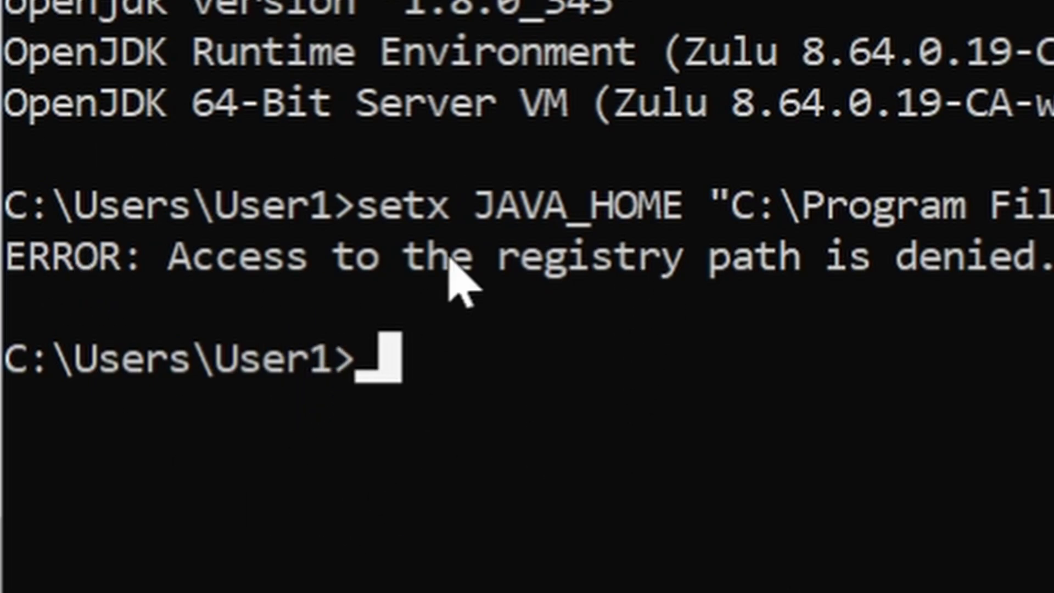
{"action": "left_click", "coordinate": [480, 357]}
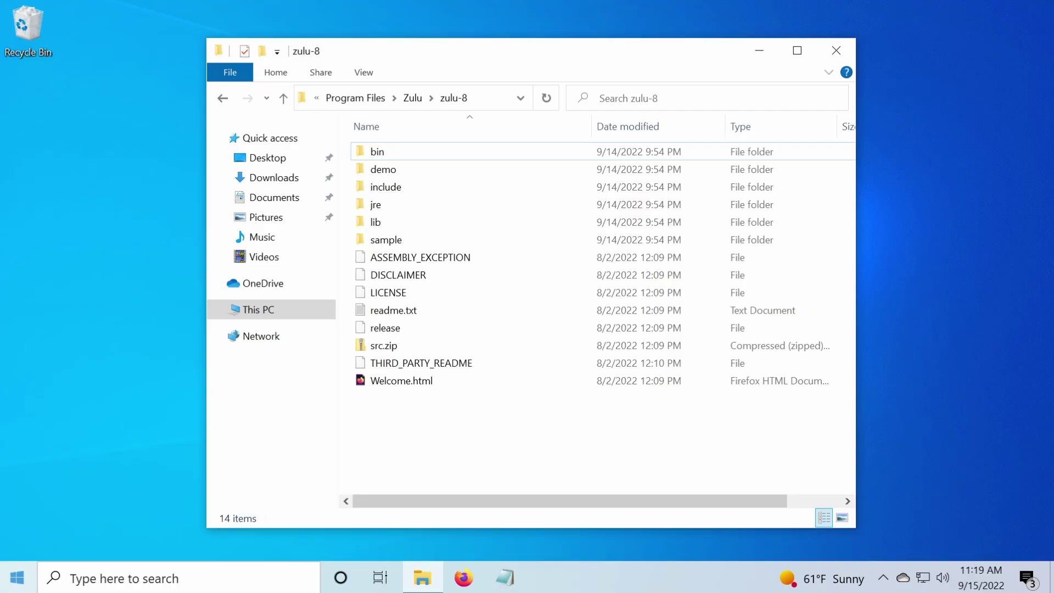
- Search Windows for cmd, run Command Prompt as administrator and allow it to make changes
{"action": "left_click", "coordinate": [19, 584]}
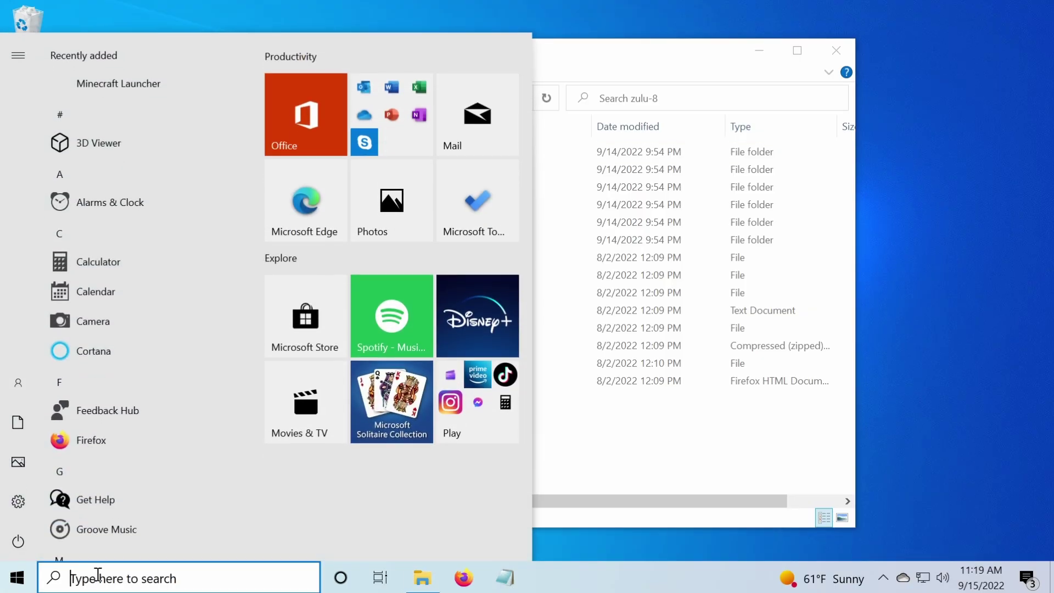
{"action": "type", "text": "cmd"}
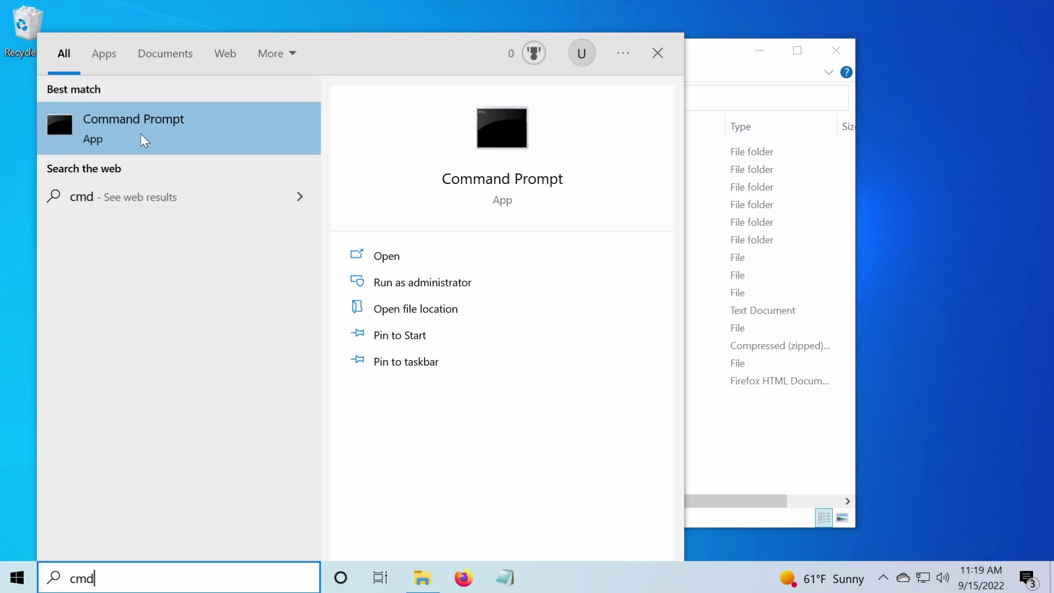
{"action": "right_click", "coordinate": [141, 134]}
{"action": "left_click", "coordinate": [185, 149]}
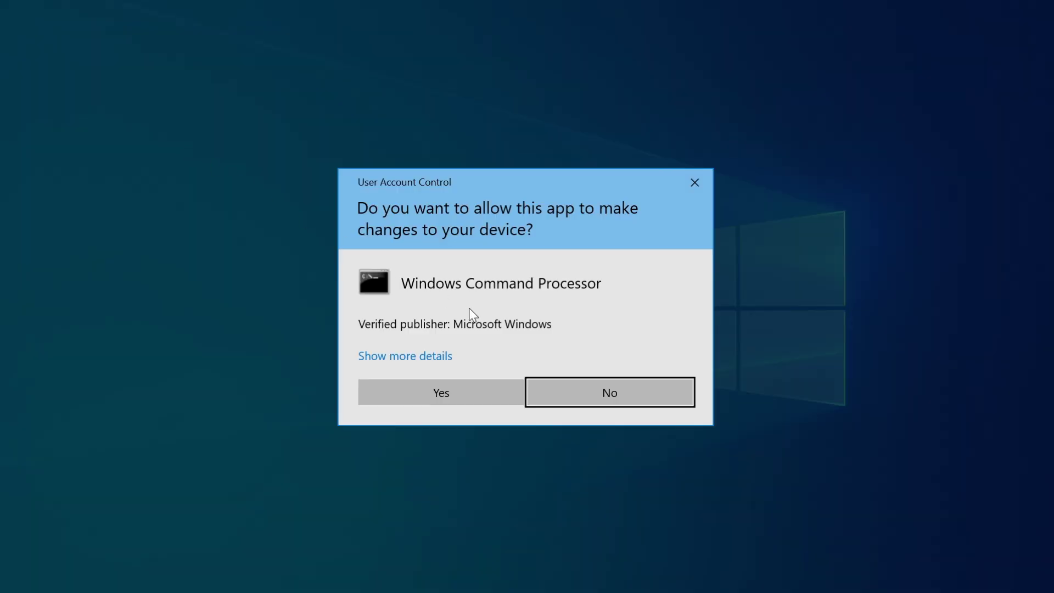
{"action": "left_click", "coordinate": [446, 393]}
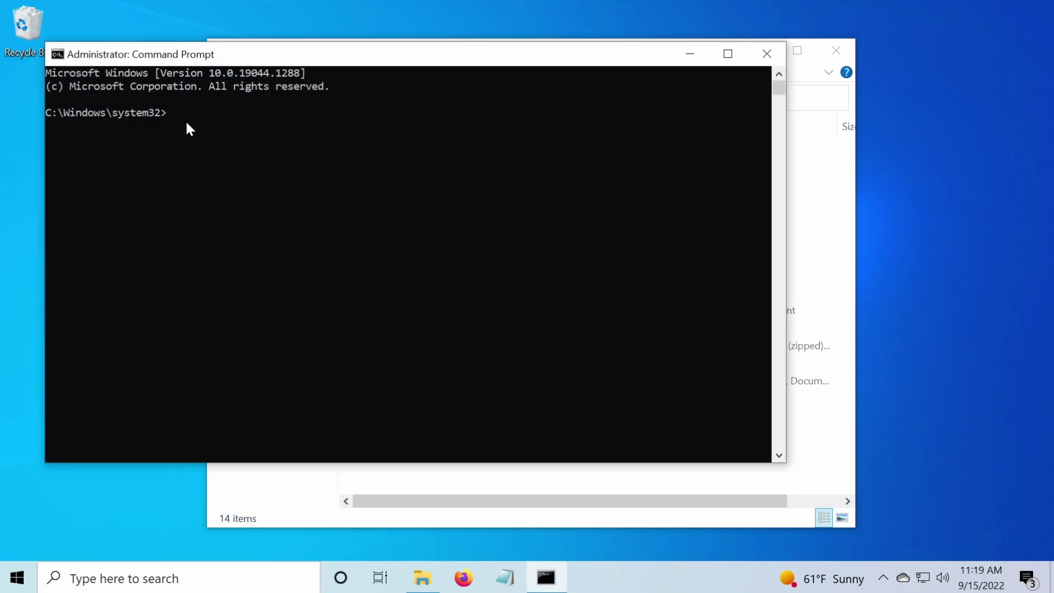
- Run setx JAVA_HOME "C:\Program Files\Zulu\zulu-8" /m in the administrator Command Prompt and close its window
{"action": "key", "text": "ctrl+v"}
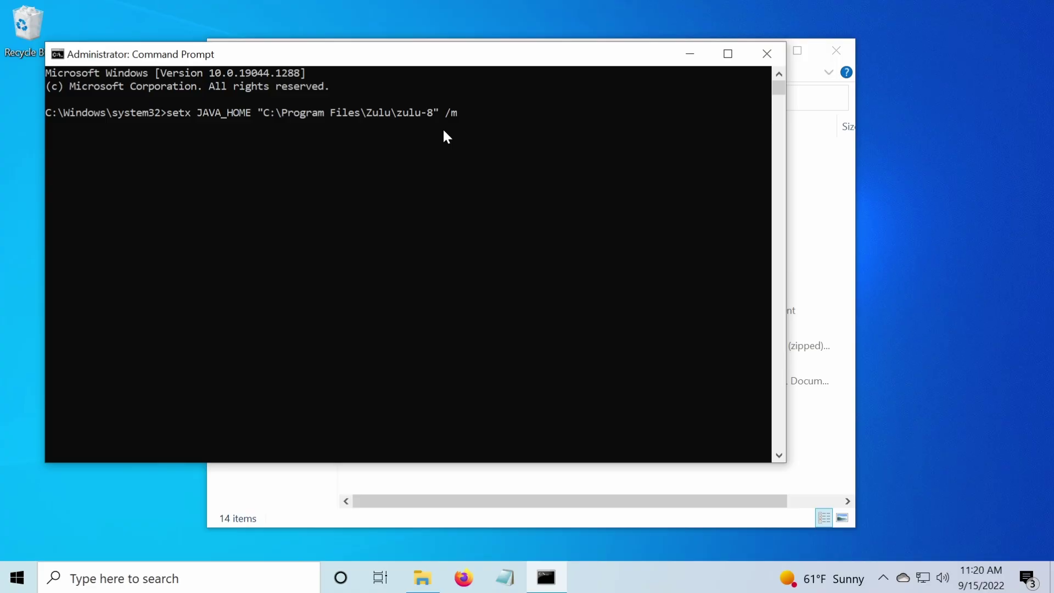
{"action": "key", "text": "Return"}
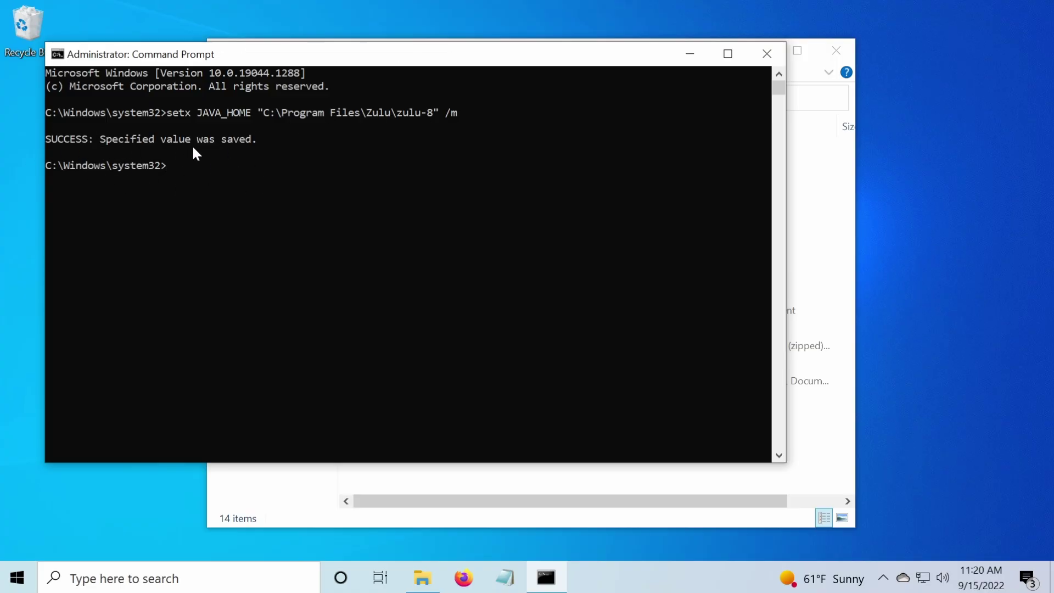
{"action": "left_click", "coordinate": [766, 54]}
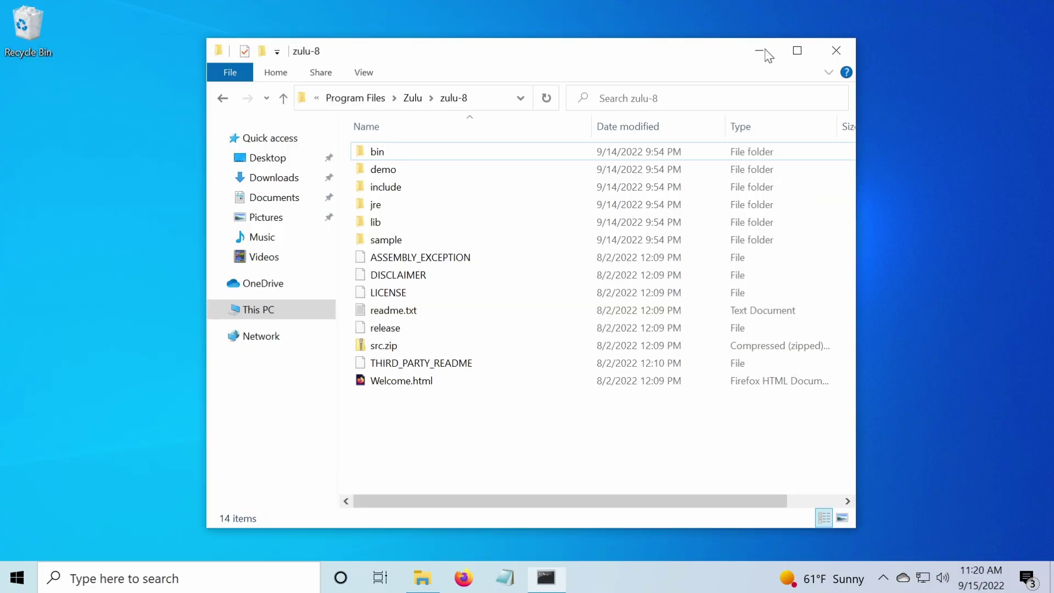
- Open a regular Command Prompt and check the Java version with java -version
{"action": "left_click", "coordinate": [110, 576]}
{"action": "type", "text": "cmd"}
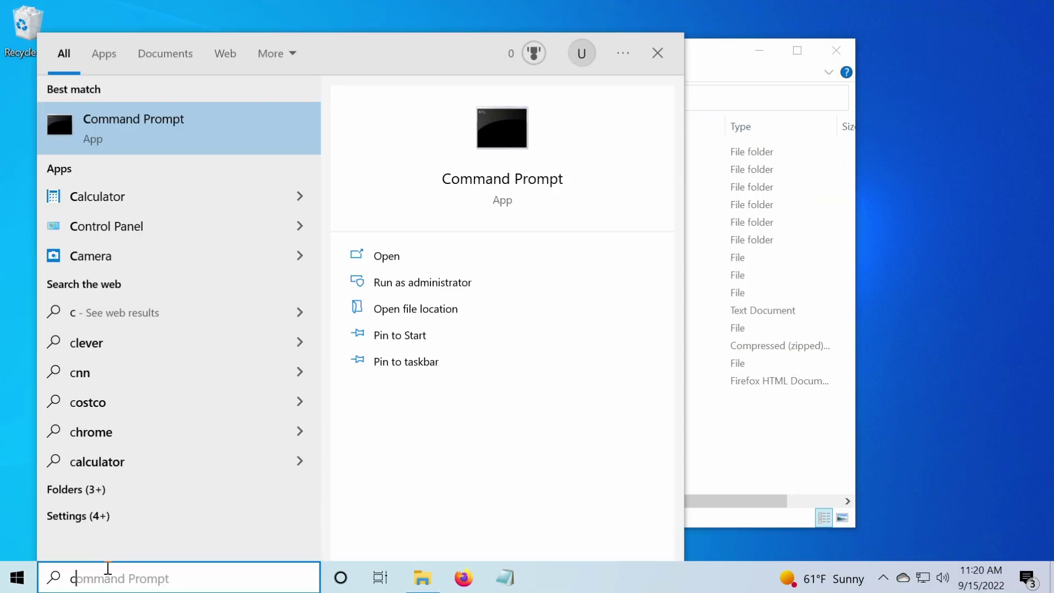
{"action": "key", "text": "Return"}
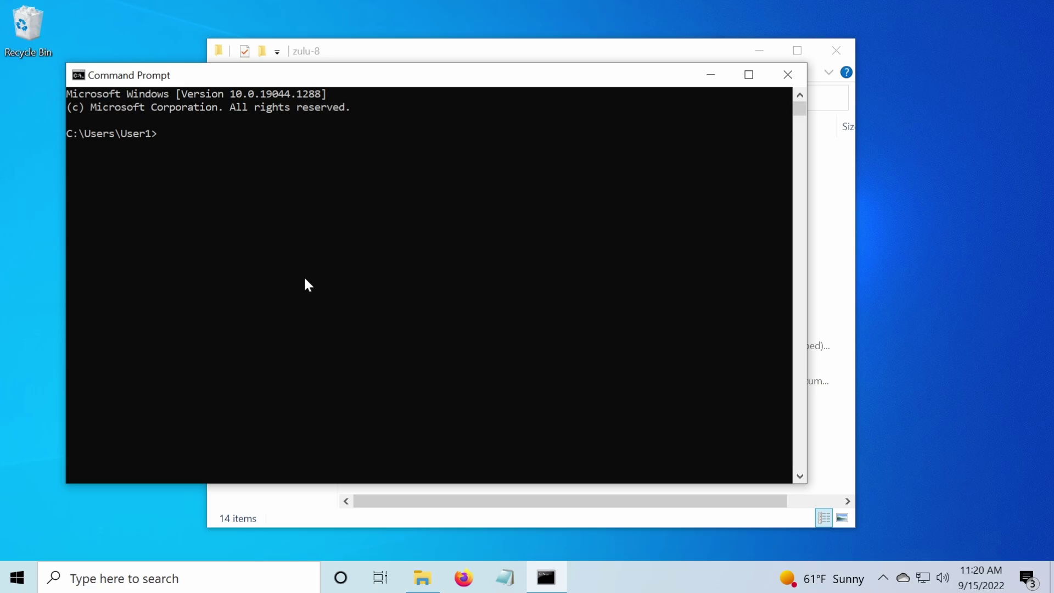
{"action": "type", "text": "java -version"}
{"action": "key", "text": "Return"}
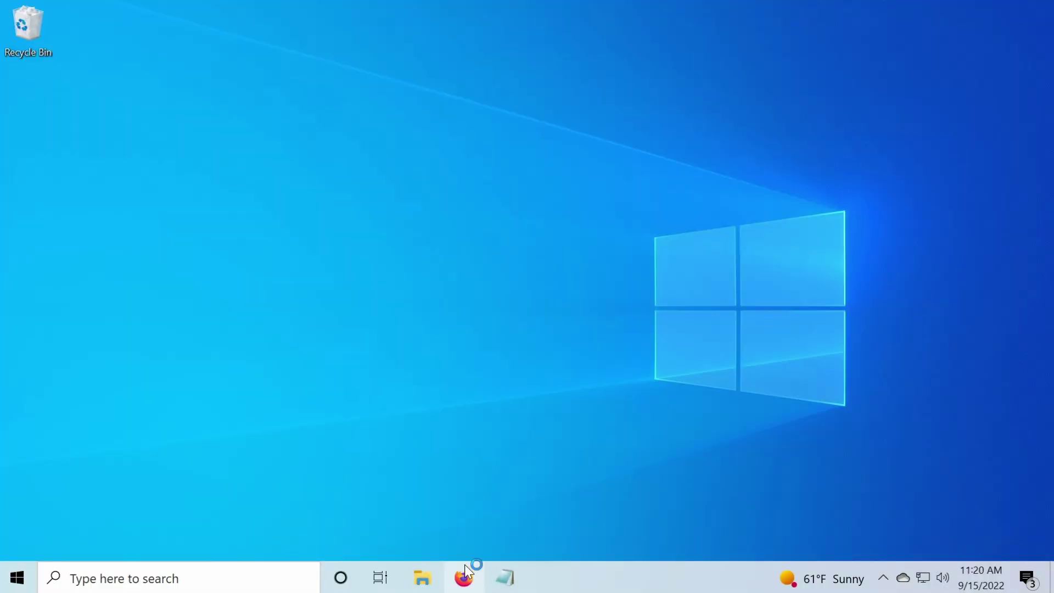
- Open the bookmarked Betacraft.uk site in Firefox and download the latest Windows version of its launcher
{"action": "left_click", "coordinate": [464, 568]}
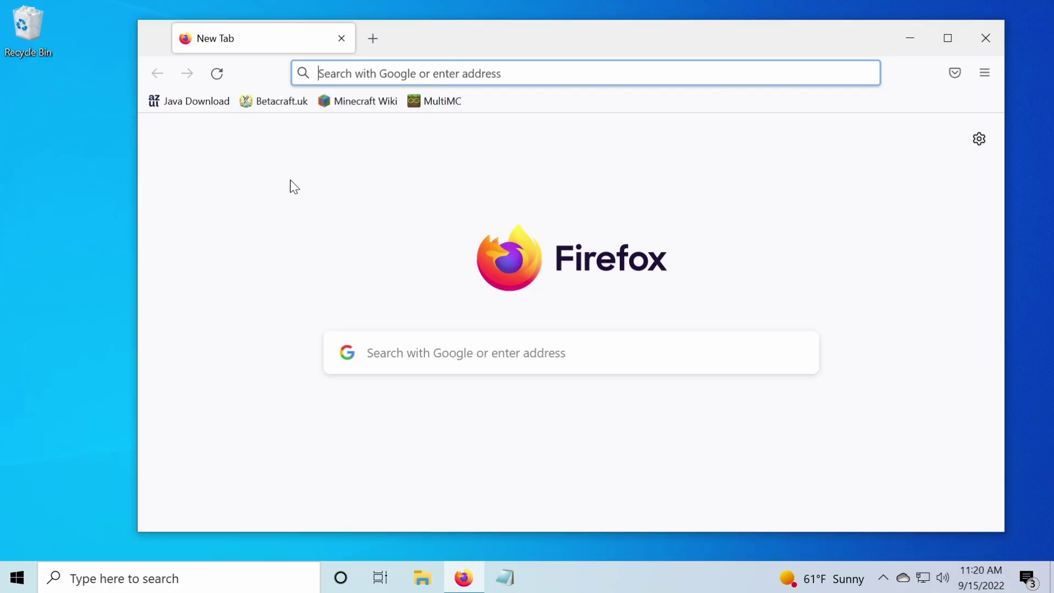
{"action": "left_click", "coordinate": [278, 105]}
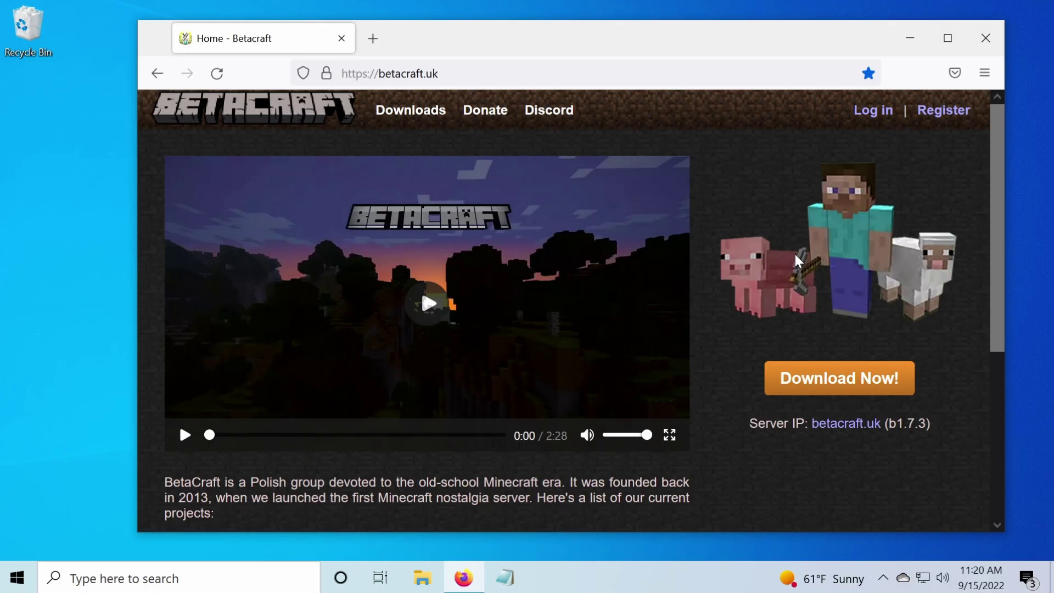
{"action": "scroll", "coordinate": [797, 261], "scroll_direction": "down", "scroll_amount": 3}
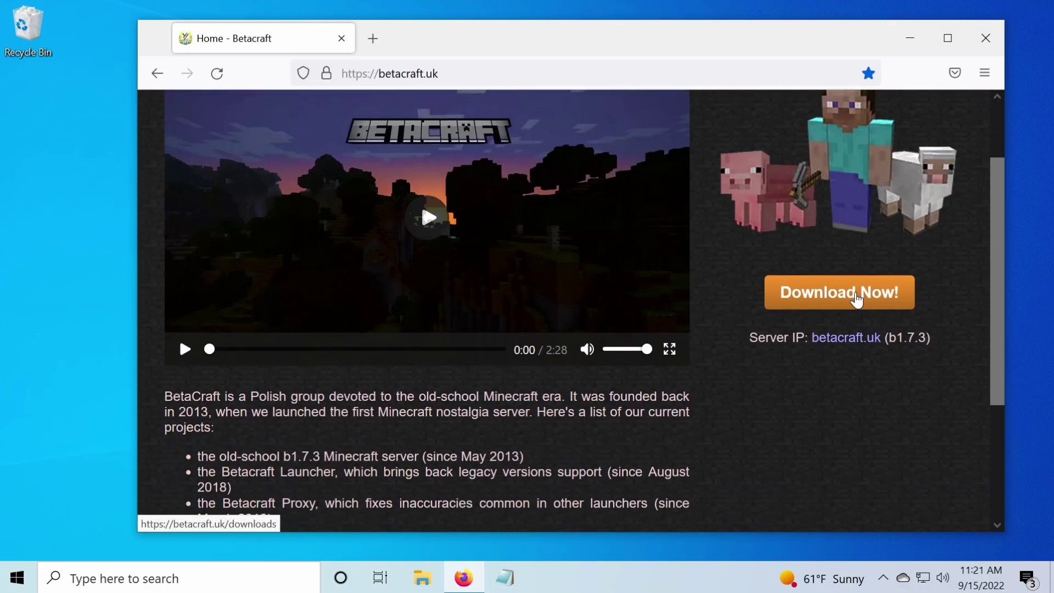
{"action": "left_click", "coordinate": [854, 299]}
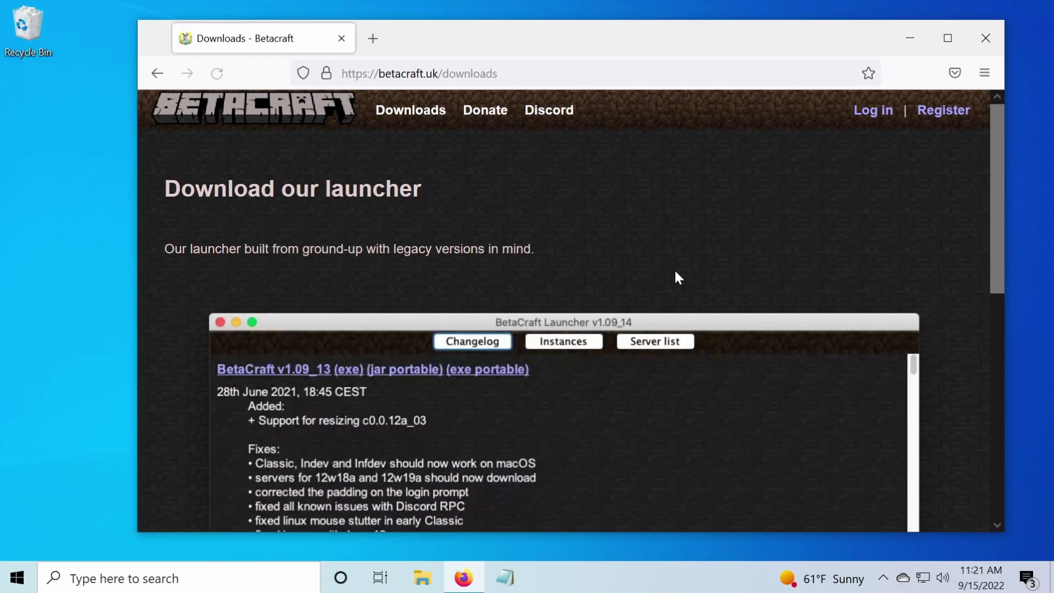
{"action": "scroll", "coordinate": [509, 230], "scroll_direction": "down", "scroll_amount": 15}
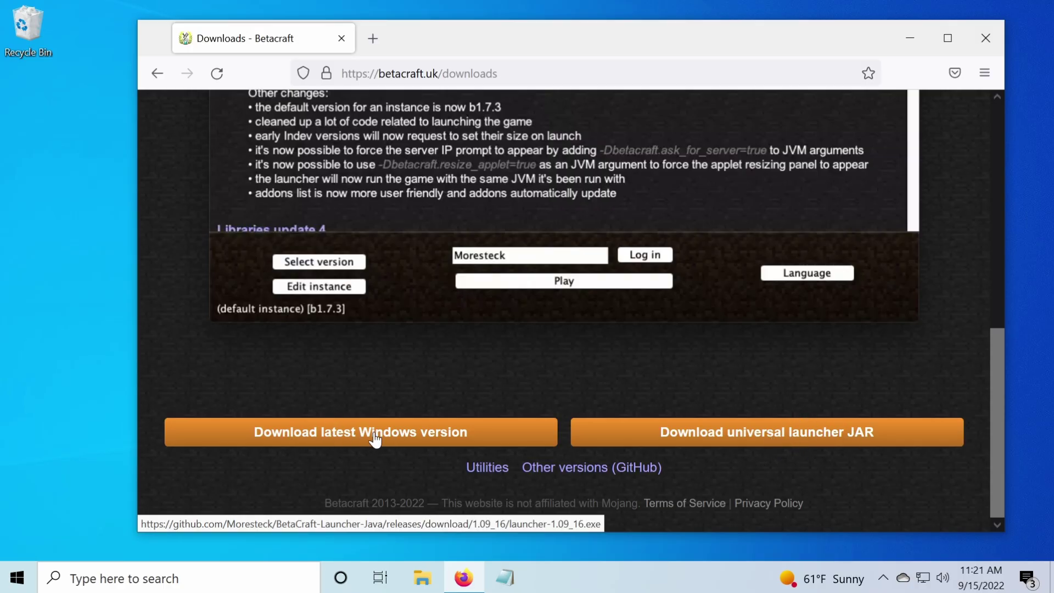
{"action": "left_click", "coordinate": [393, 437]}
- Show the downloaded launcher-1.09_16.exe in its folder, move it to the desktop and close the Downloads folder
{"action": "left_click", "coordinate": [946, 116]}
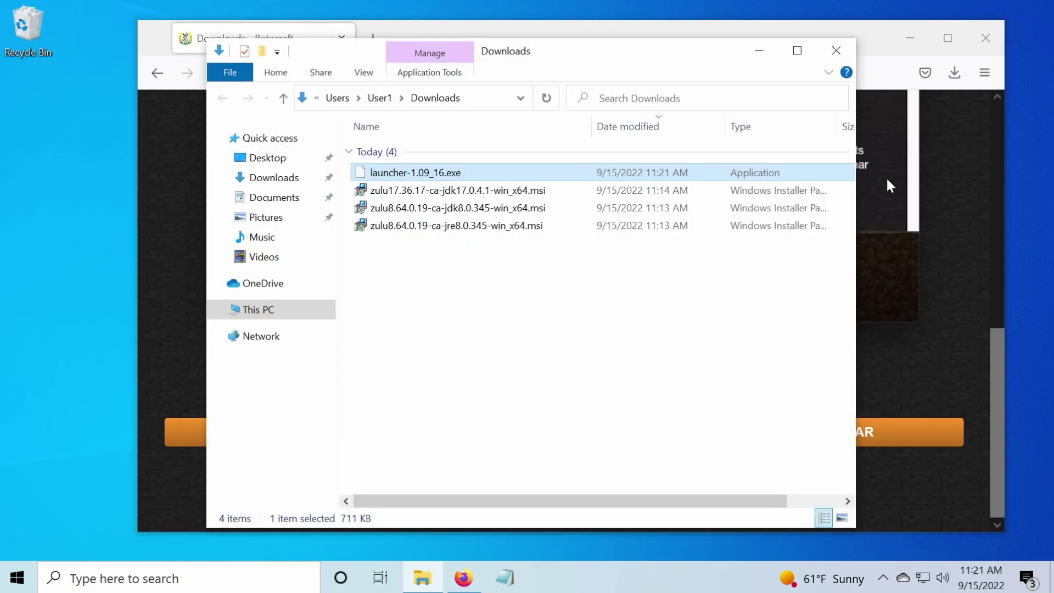
{"action": "left_click", "coordinate": [474, 286]}
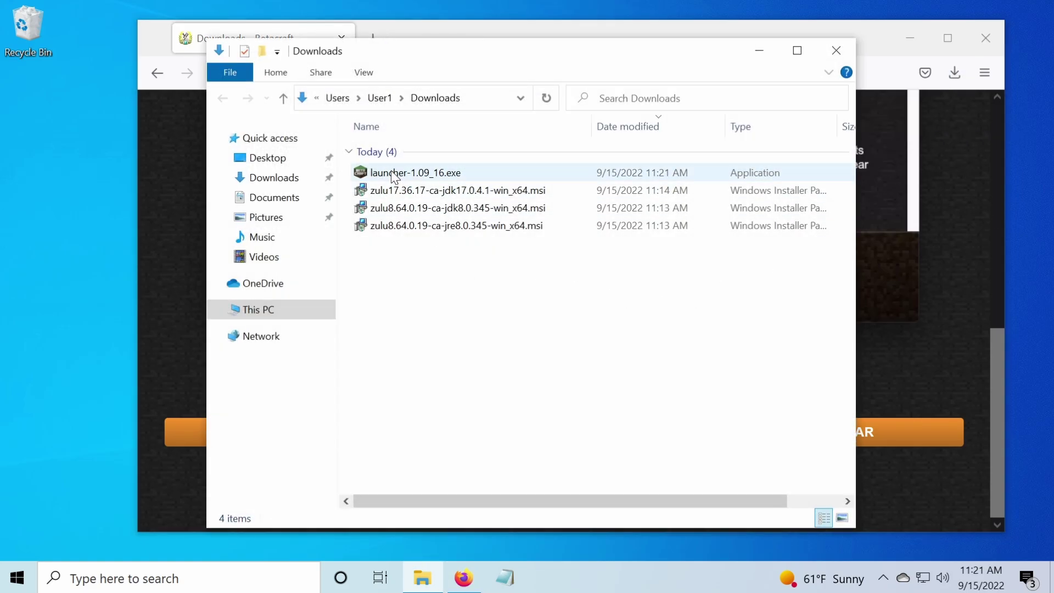
{"action": "left_click_drag", "start_coordinate": [392, 175], "coordinate": [43, 167]}
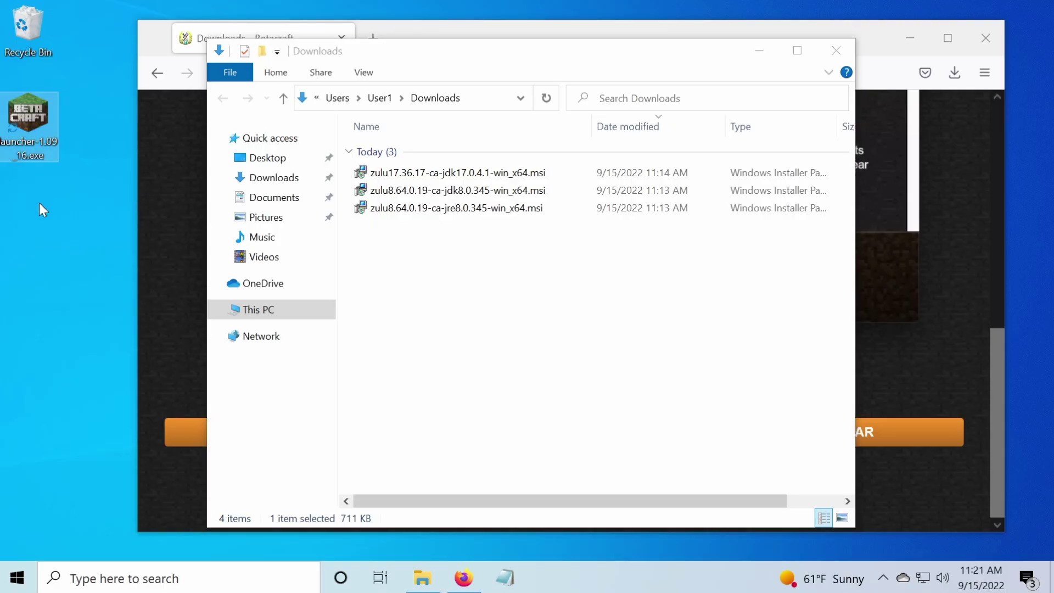
{"action": "left_click", "coordinate": [42, 209]}
{"action": "left_click", "coordinate": [836, 55]}
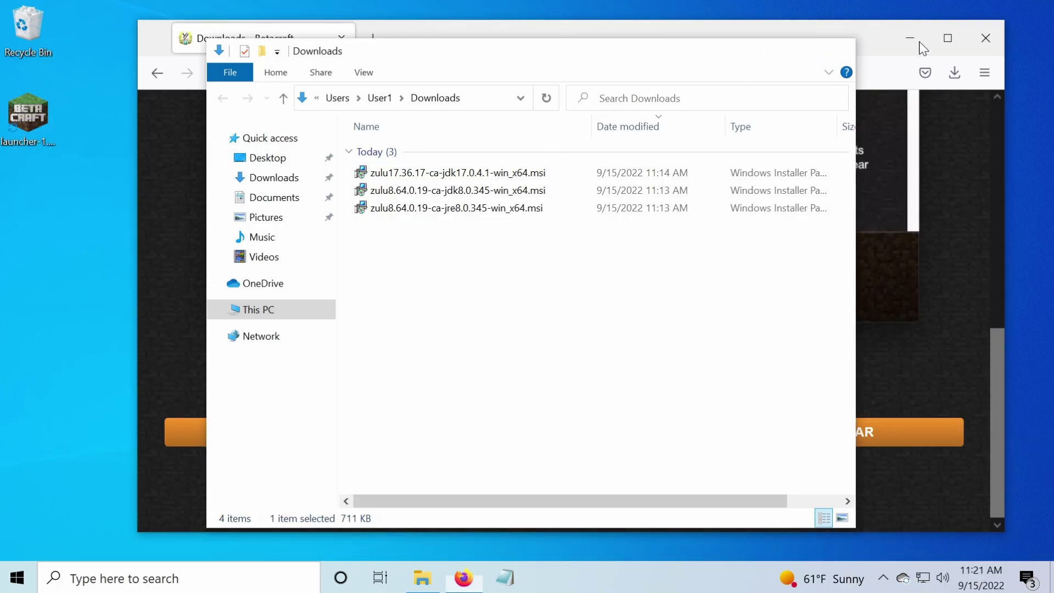
- Close Firefox, run the BetaCraft launcher from the desktop past the SmartScreen block, and open its list of instances
{"action": "left_click", "coordinate": [983, 38]}
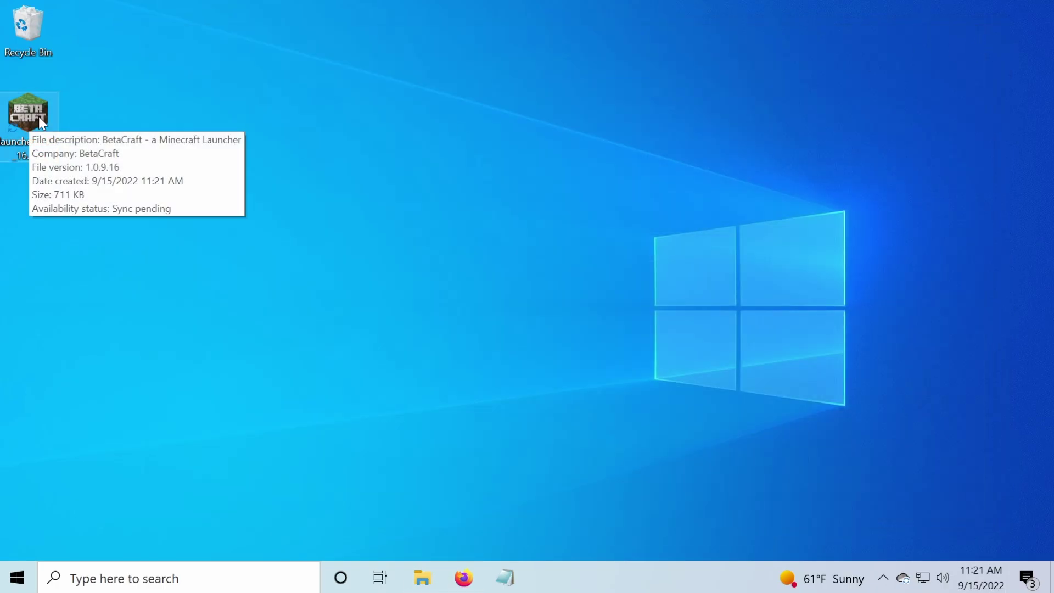
{"action": "left_click_drag", "start_coordinate": [48, 110], "coordinate": [500, 218]}
{"action": "double_click", "coordinate": [461, 202]}
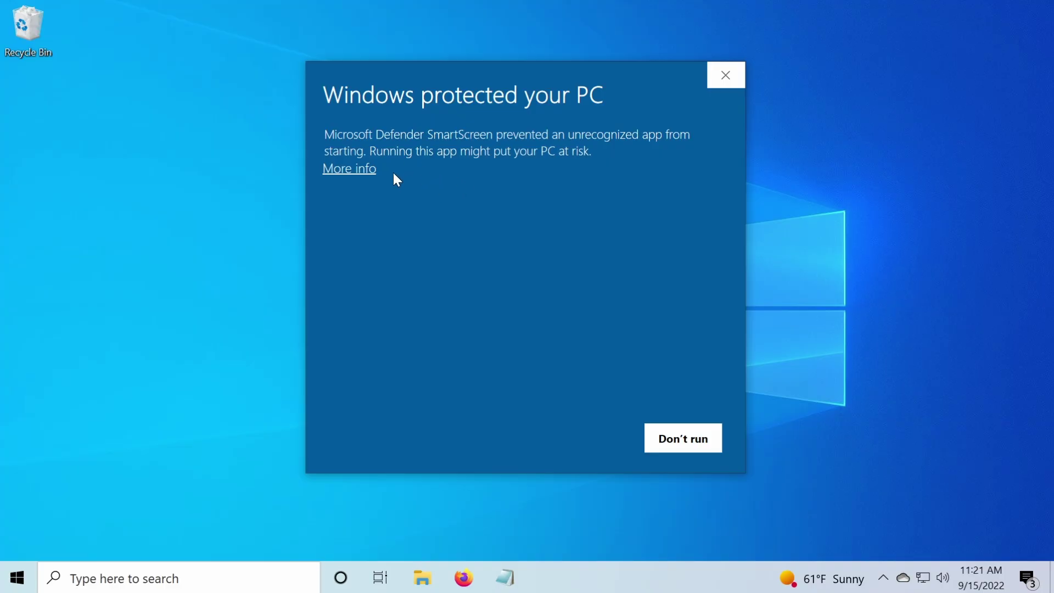
{"action": "left_click", "coordinate": [354, 170]}
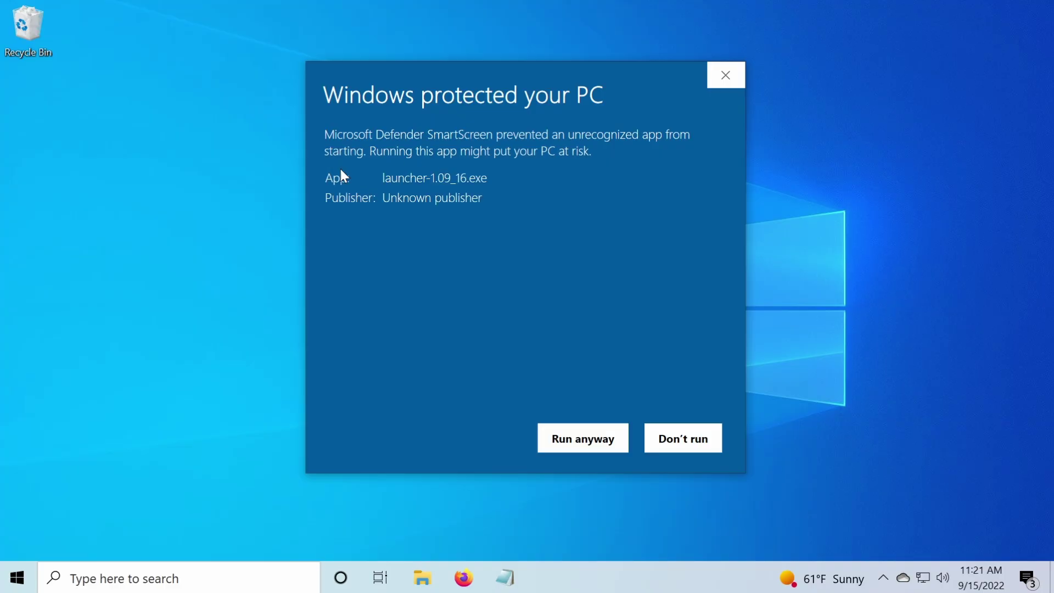
{"action": "left_click", "coordinate": [600, 459]}
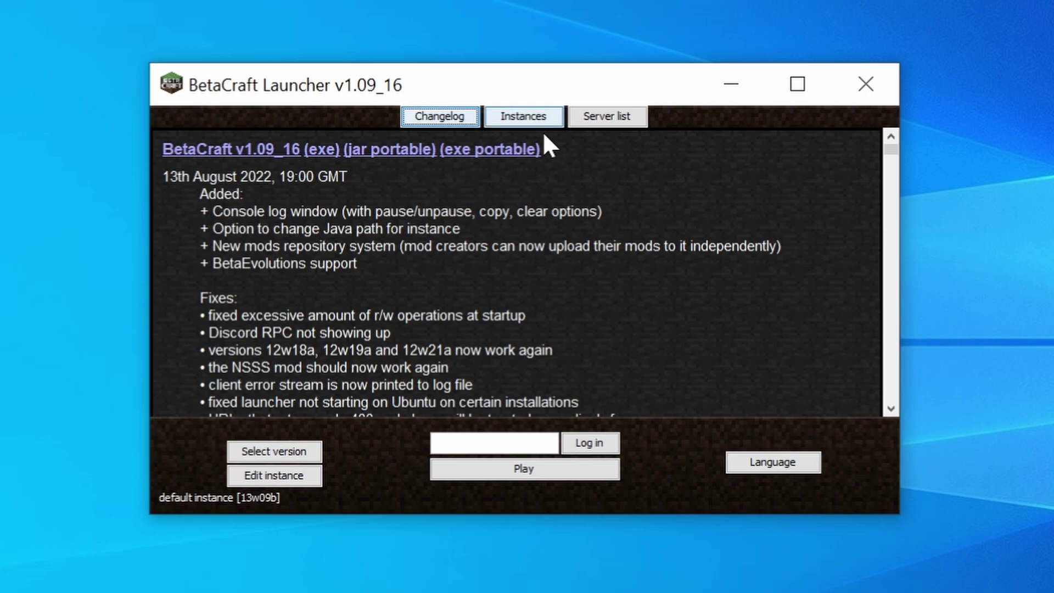
{"action": "left_click", "coordinate": [514, 114]}
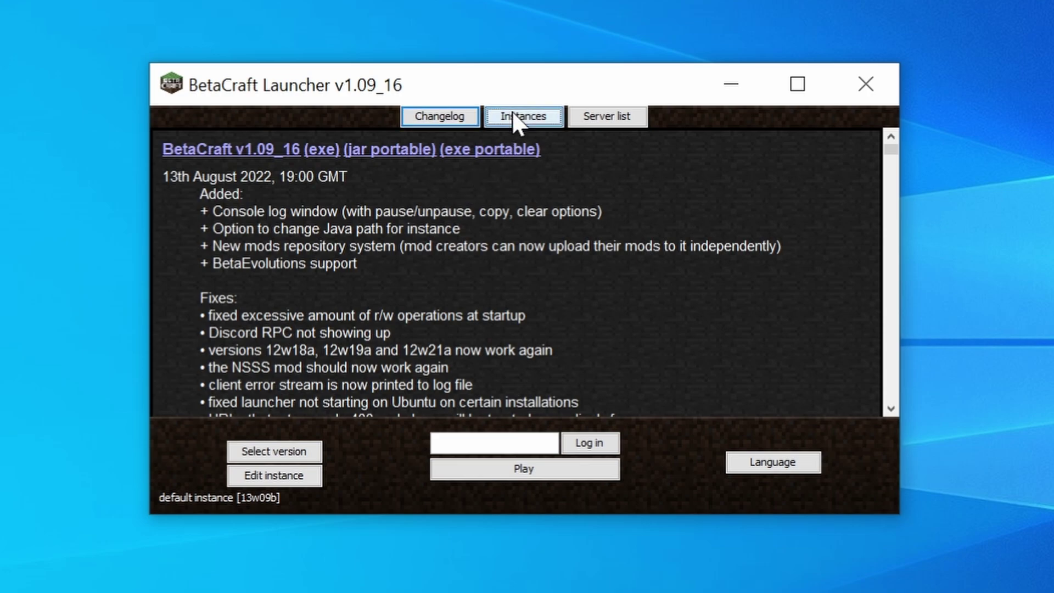
{"action": "left_click", "coordinate": [510, 165]}
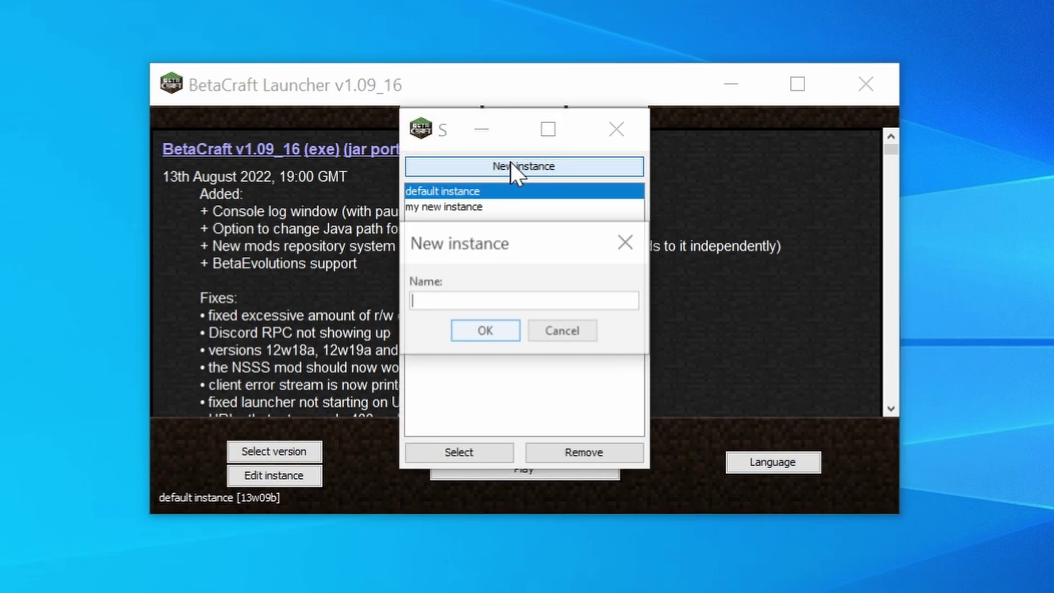
{"action": "type", "text": "my"}
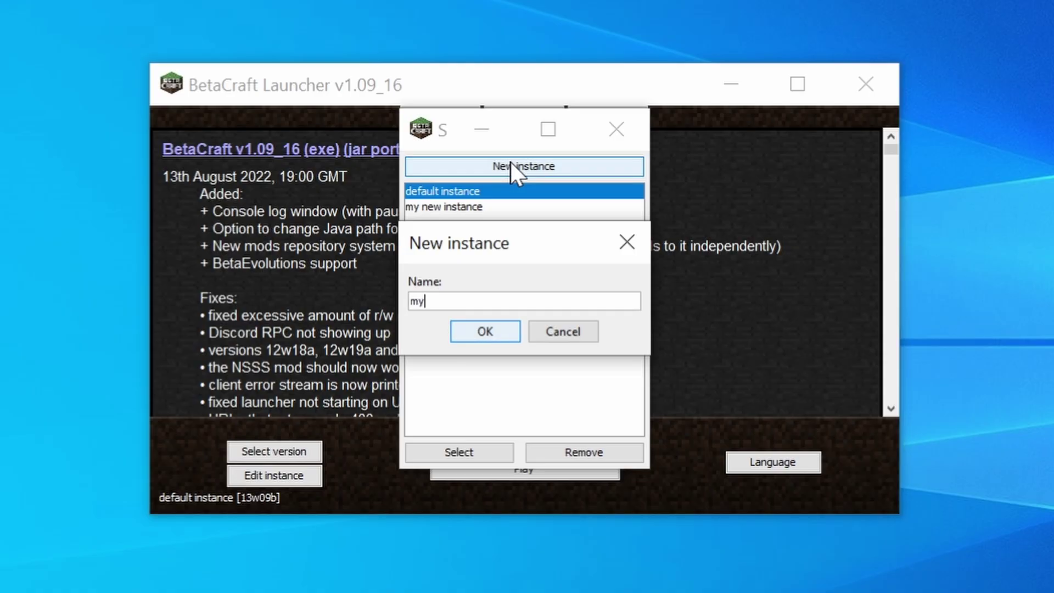
{"action": "type", "text": " new instance"}
{"action": "left_click", "coordinate": [577, 331]}
- Make "my new instance" the active instance and set its game version to b1.9-pre3-1350
{"action": "left_click", "coordinate": [468, 209]}
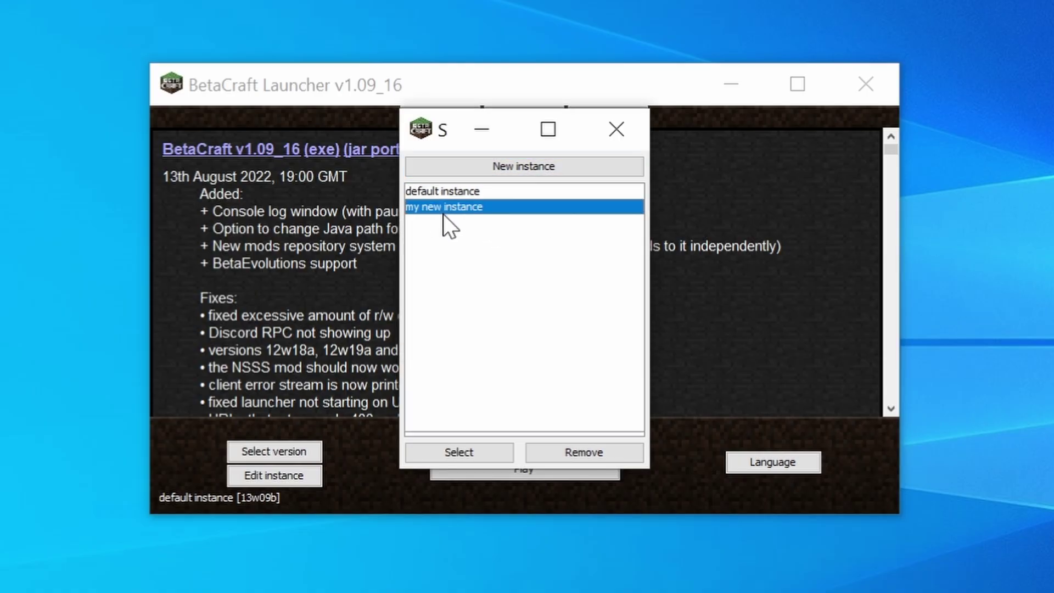
{"action": "left_click", "coordinate": [464, 450]}
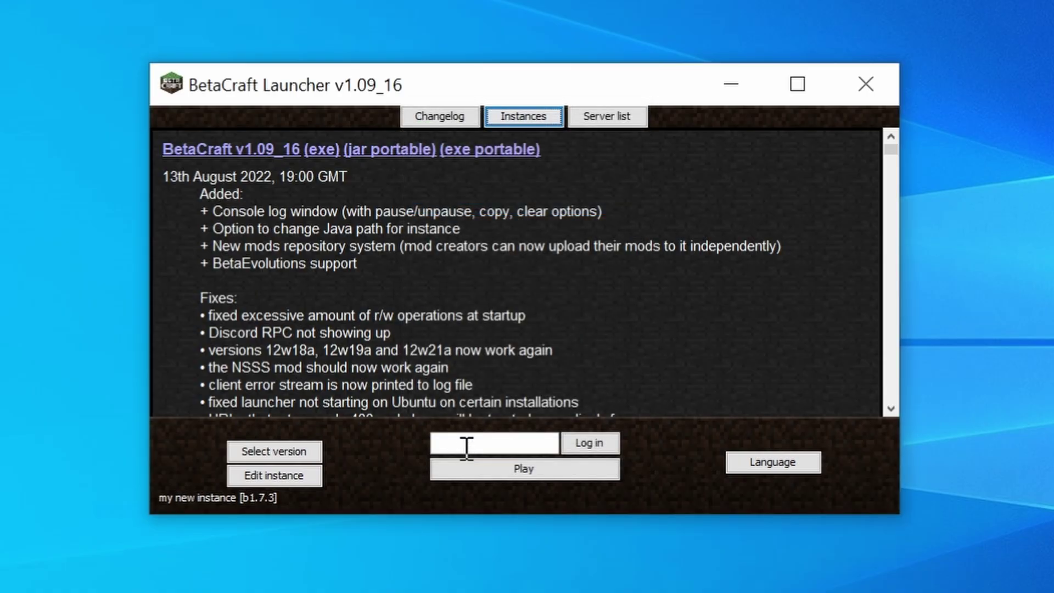
{"action": "left_click", "coordinate": [266, 452]}
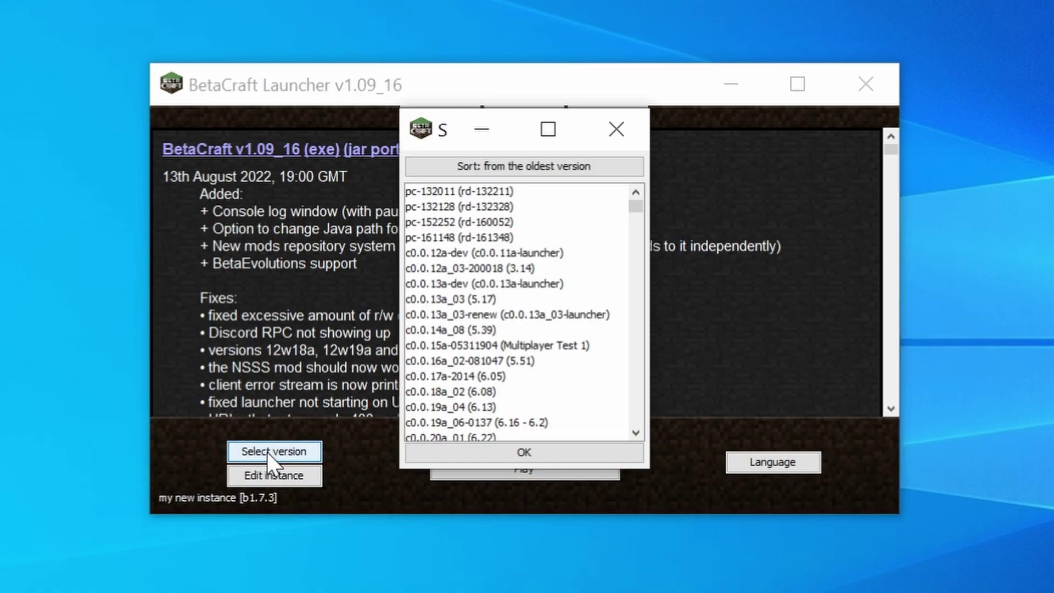
{"action": "left_click_drag", "start_coordinate": [634, 210], "coordinate": [607, 336]}
{"action": "left_click", "coordinate": [473, 302]}
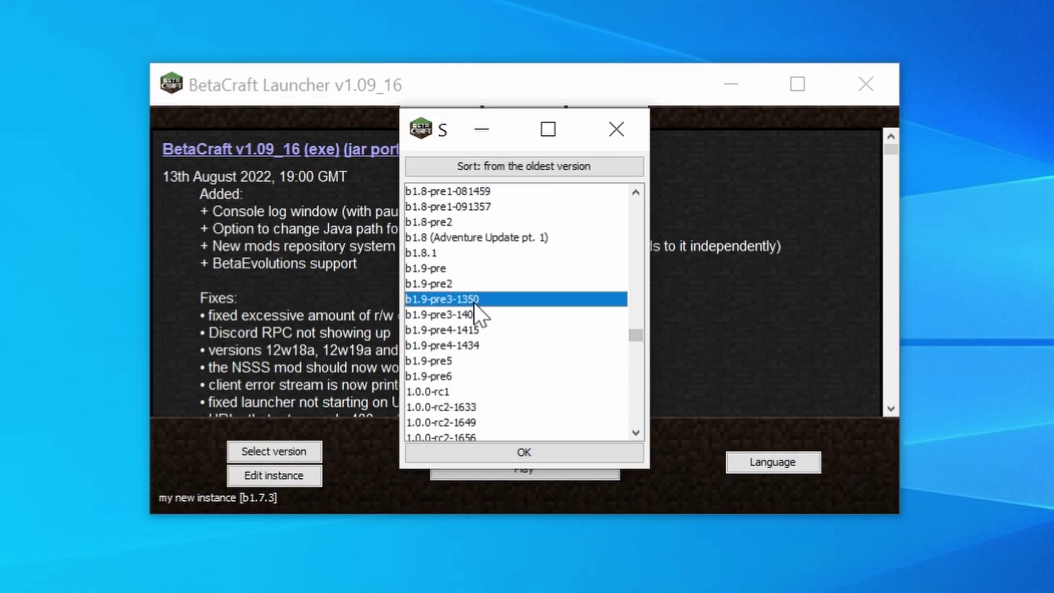
{"action": "left_click", "coordinate": [544, 451]}
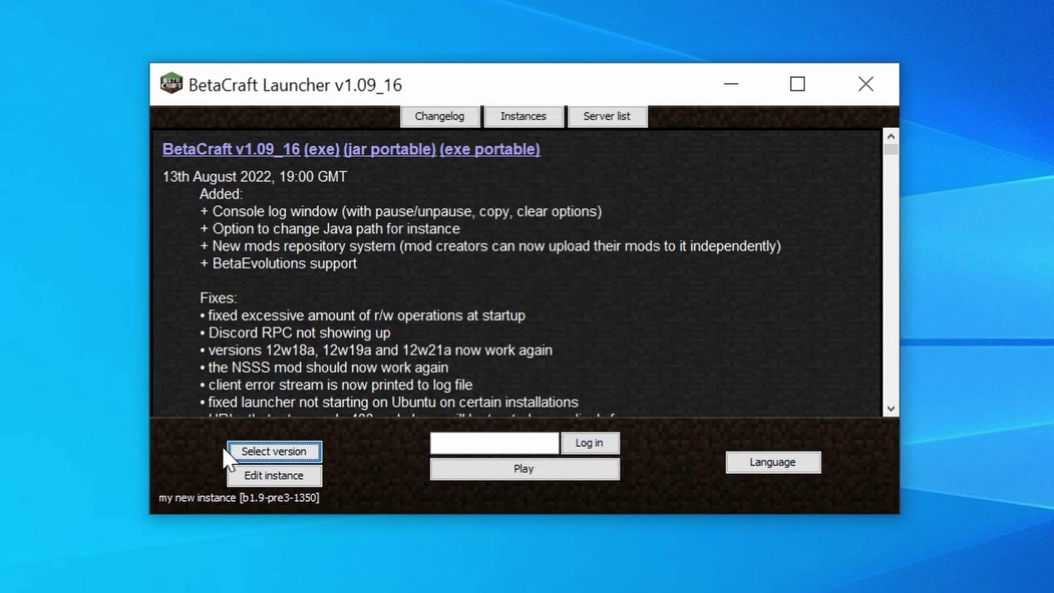
- View the launcher's login options for Microsoft and Mojang accounts, and close the dialog without entering credentials
{"action": "left_click", "coordinate": [604, 441]}
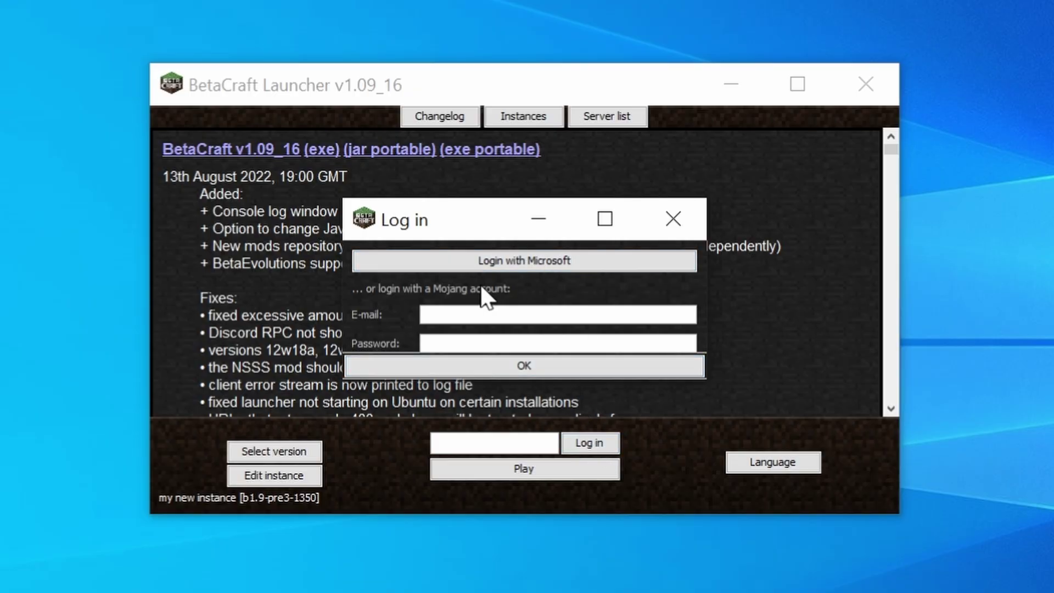
{"action": "left_click", "coordinate": [536, 368]}
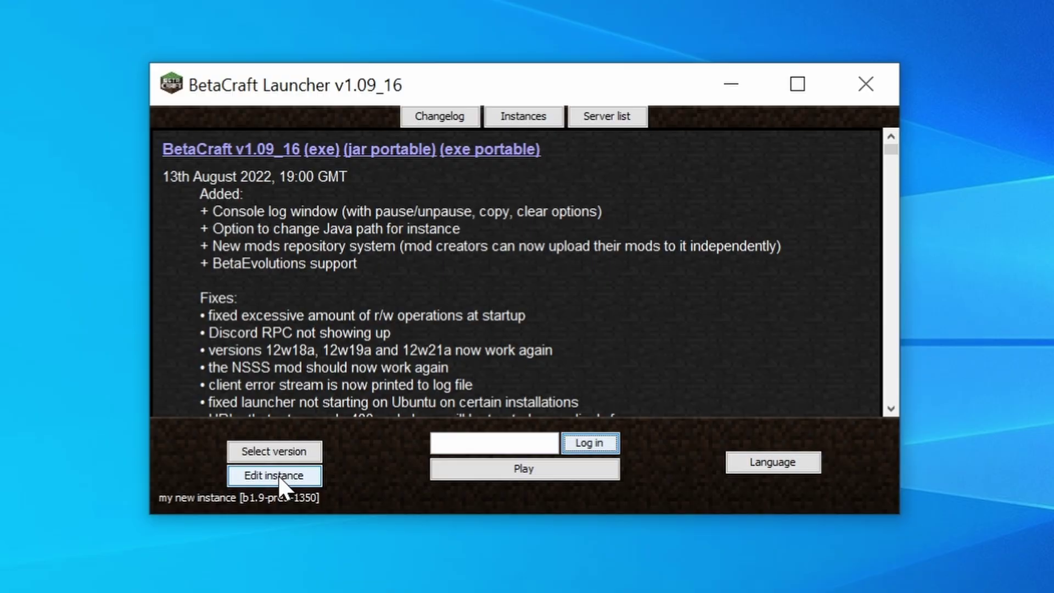
- Open the settings of "my new instance" and enable Keep the launcher open
{"action": "left_click", "coordinate": [279, 476]}
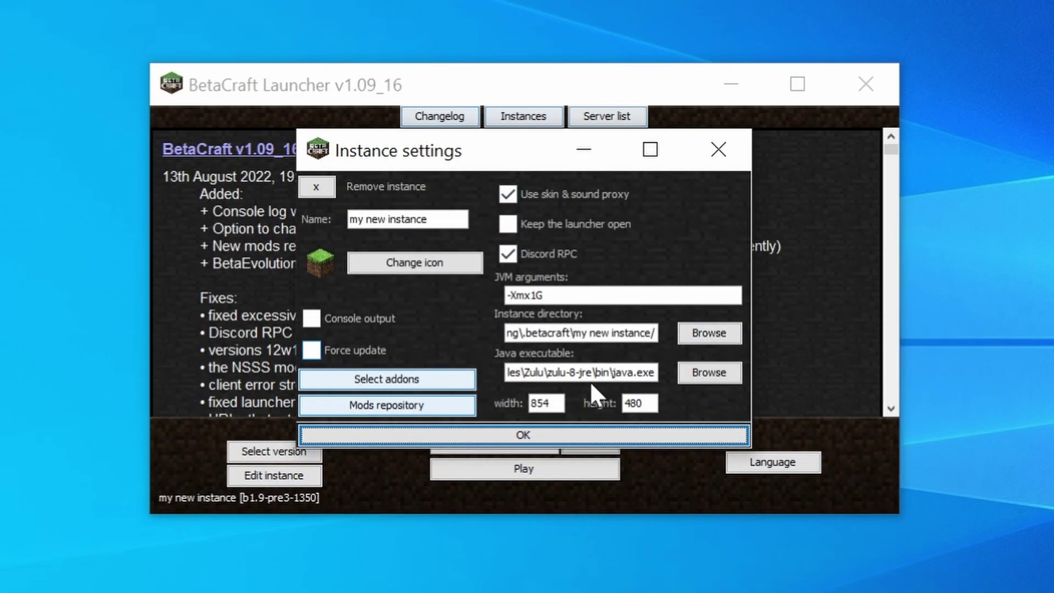
{"action": "left_click", "coordinate": [506, 225]}
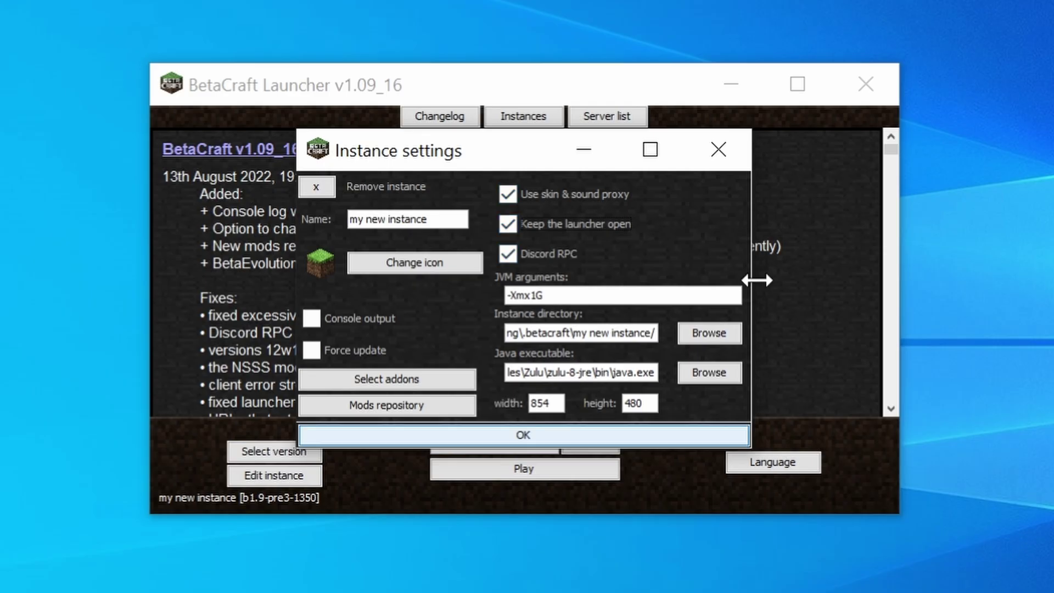
{"action": "left_click_drag", "start_coordinate": [485, 160], "coordinate": [513, 179]}
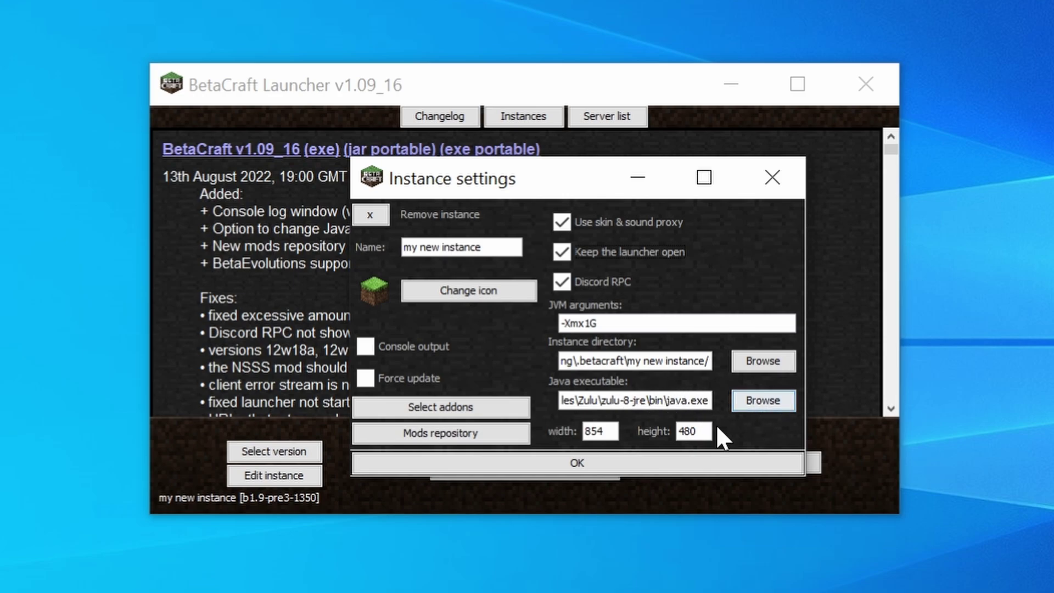
- Set the instance directory to C:\Users\User1\OneDrive\Desktop
{"action": "left_click", "coordinate": [702, 361]}
{"action": "left_click", "coordinate": [762, 360]}
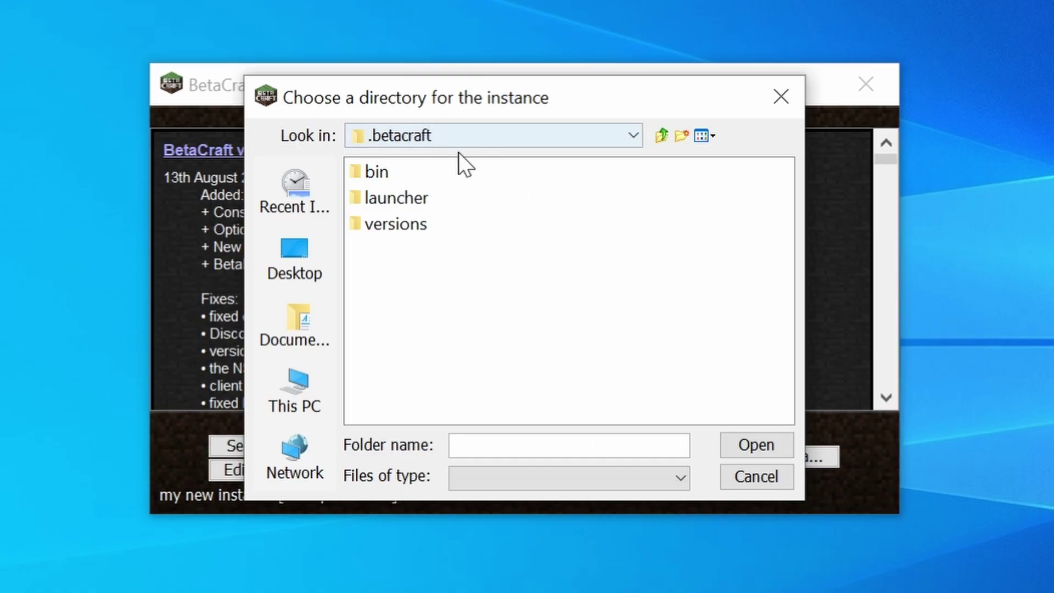
{"action": "left_click", "coordinate": [301, 260]}
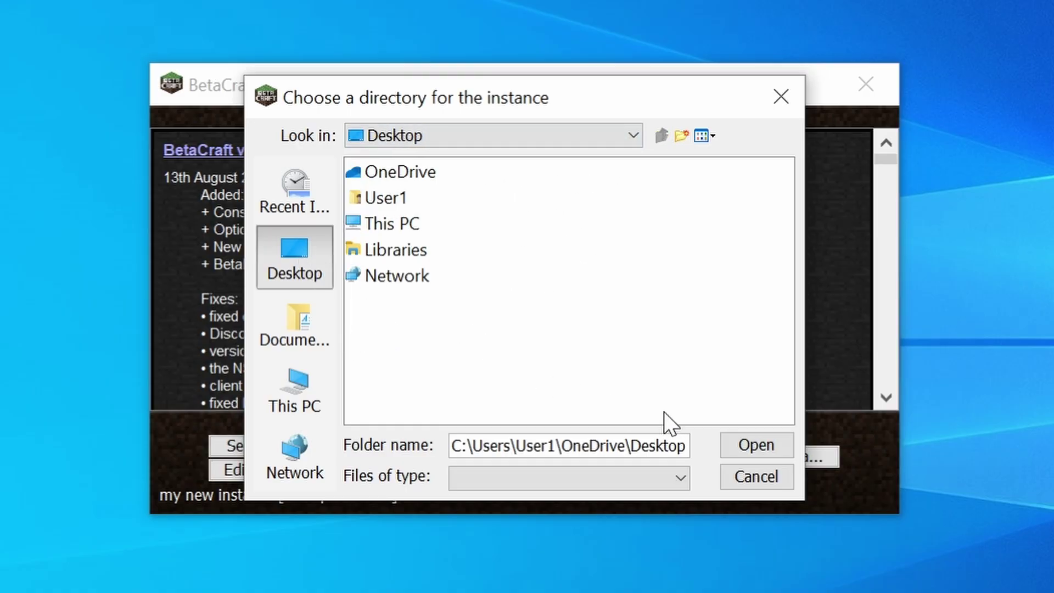
{"action": "right_click", "coordinate": [511, 358]}
{"action": "left_click", "coordinate": [423, 348]}
{"action": "left_click", "coordinate": [770, 447]}
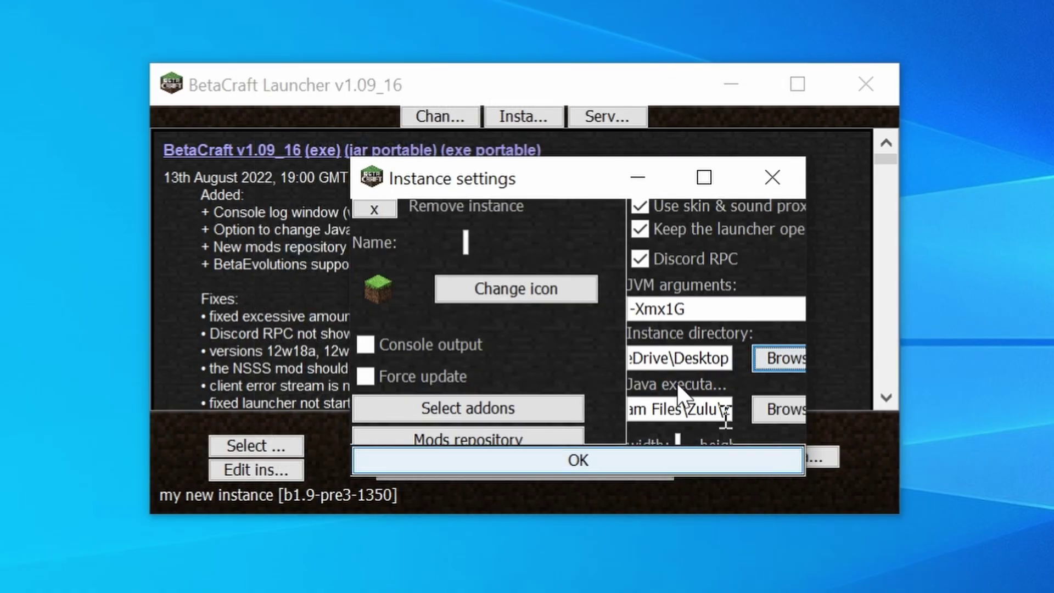
- Set the instance directory to C:\Users\User1\AppData\Roaming\.betacraft
{"action": "left_click", "coordinate": [772, 364]}
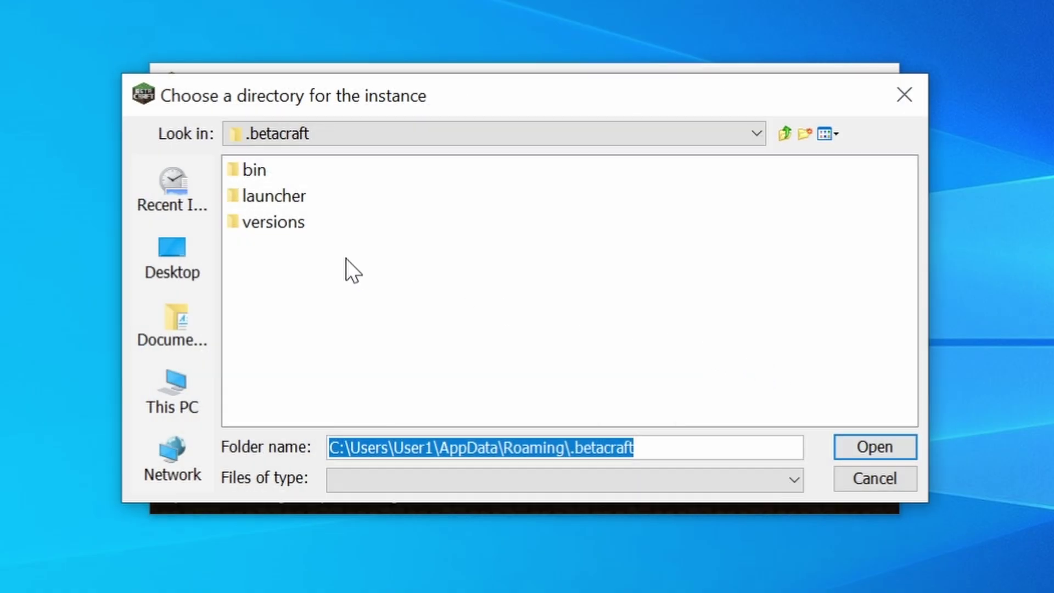
{"action": "left_click", "coordinate": [878, 446]}
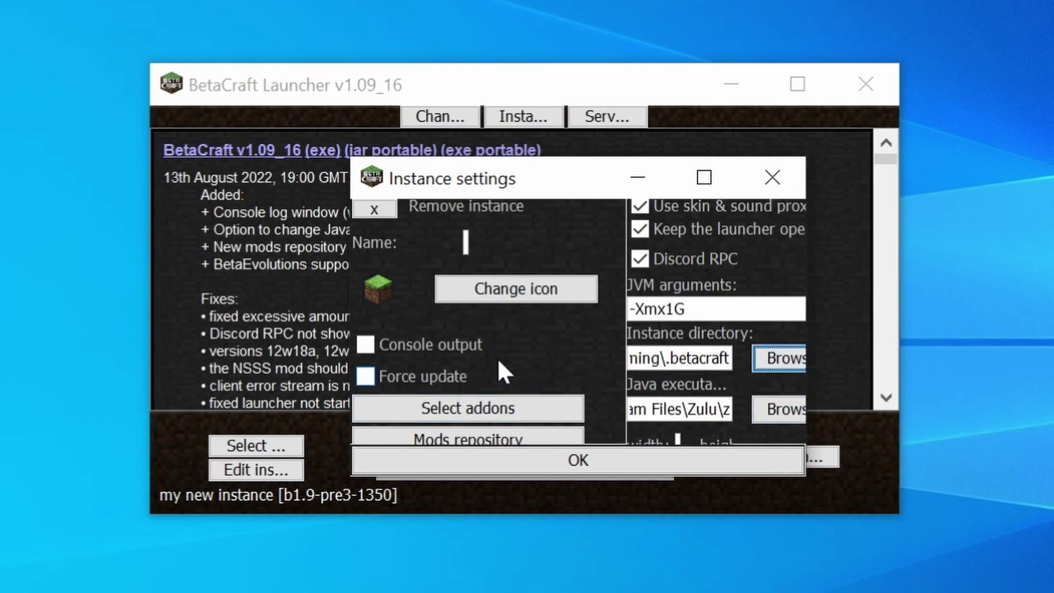
- Try the Console output option and view the add-ons available for the instance, closing their list without choosing any
{"action": "left_click", "coordinate": [365, 347]}
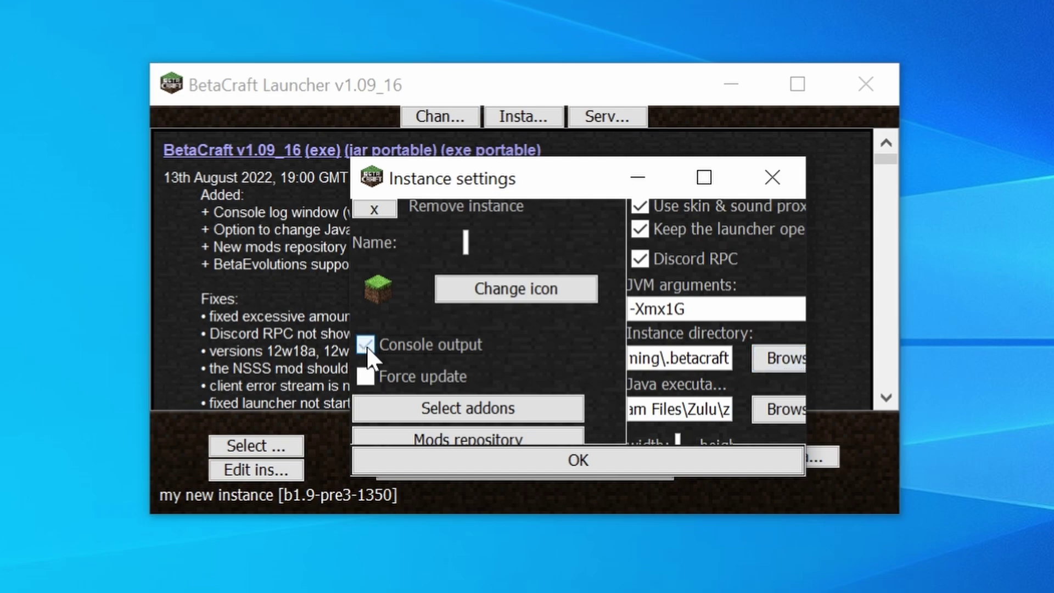
{"action": "left_click", "coordinate": [493, 405]}
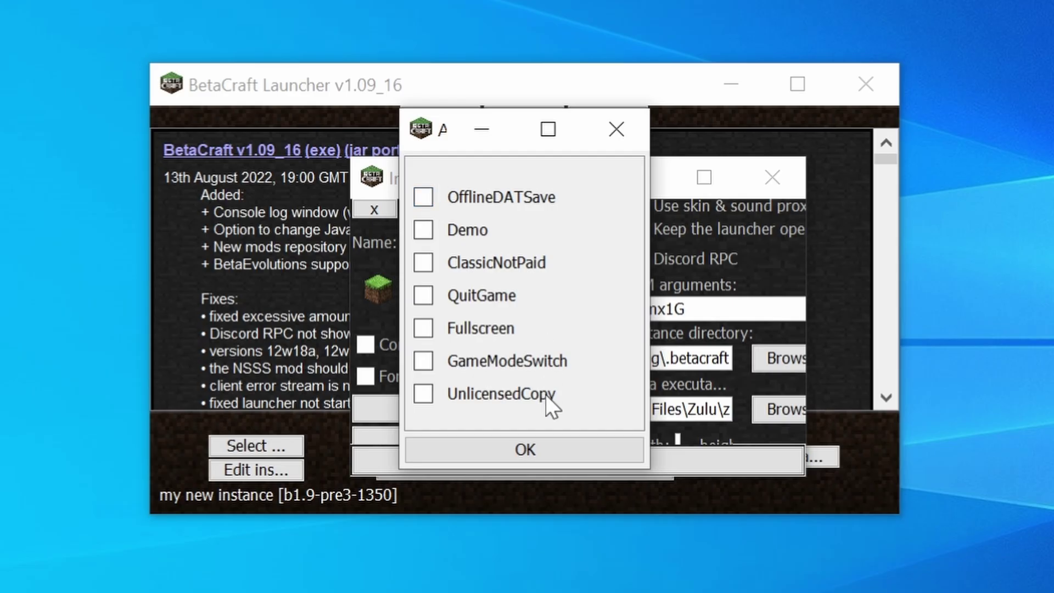
{"action": "left_click", "coordinate": [538, 446]}
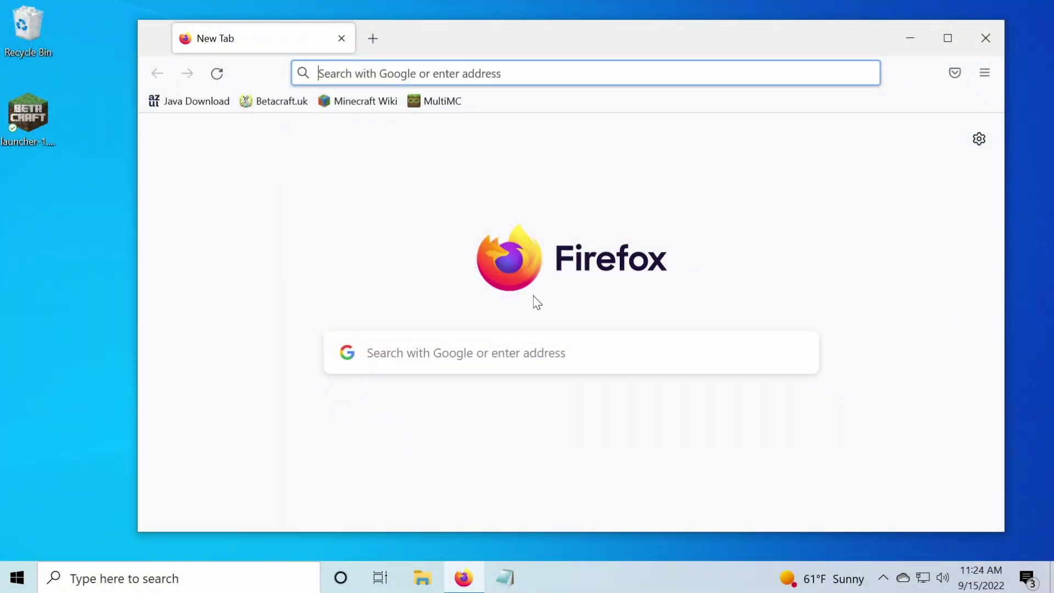
- Open the bookmarked MultiMC site in Firefox and download the Windows 32/64-bit version
{"action": "left_click", "coordinate": [399, 207]}
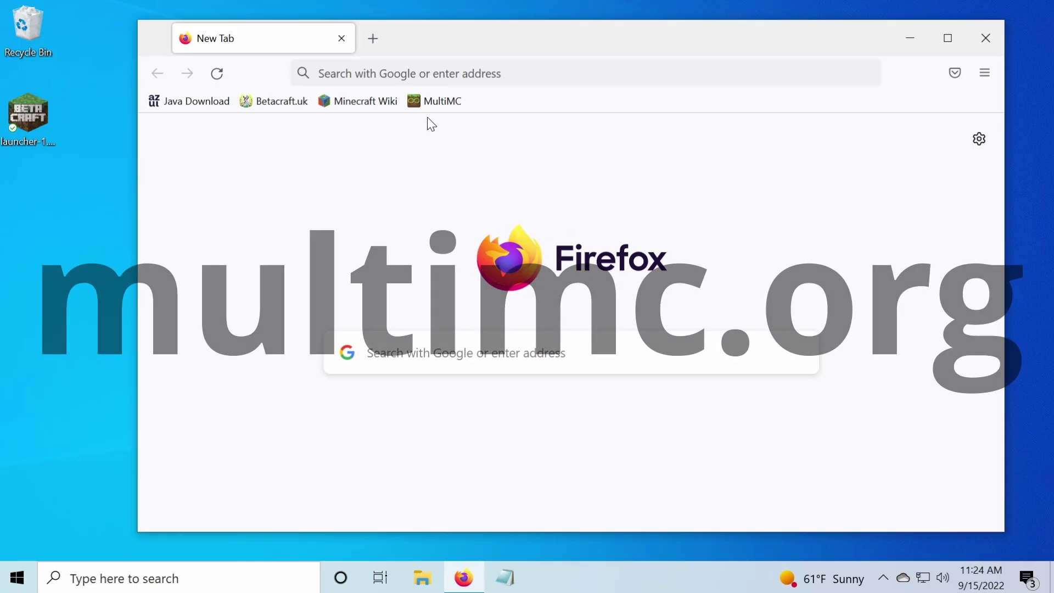
{"action": "left_click", "coordinate": [430, 103]}
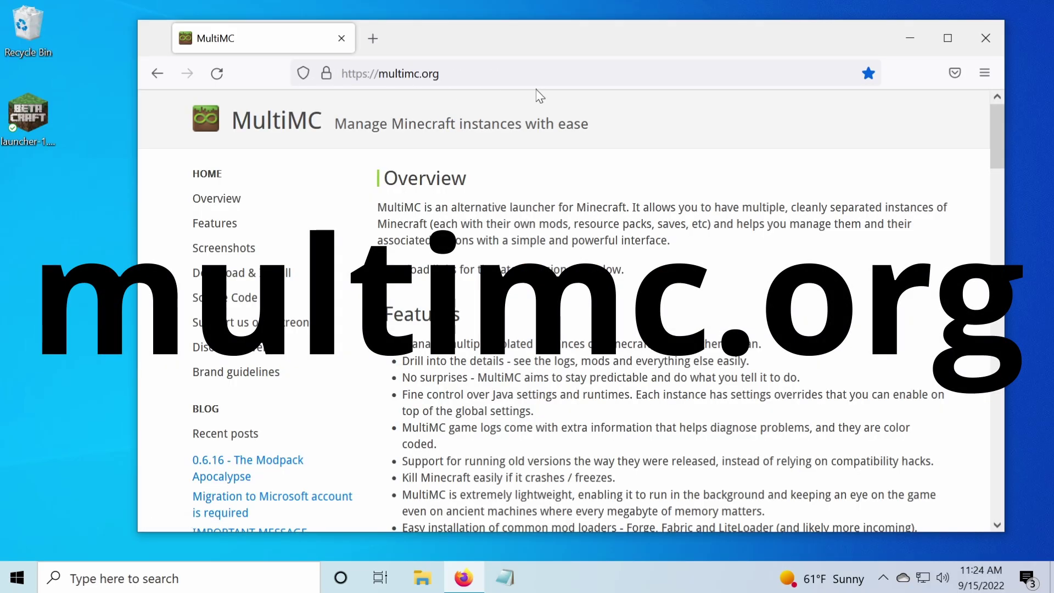
{"action": "left_click", "coordinate": [246, 274]}
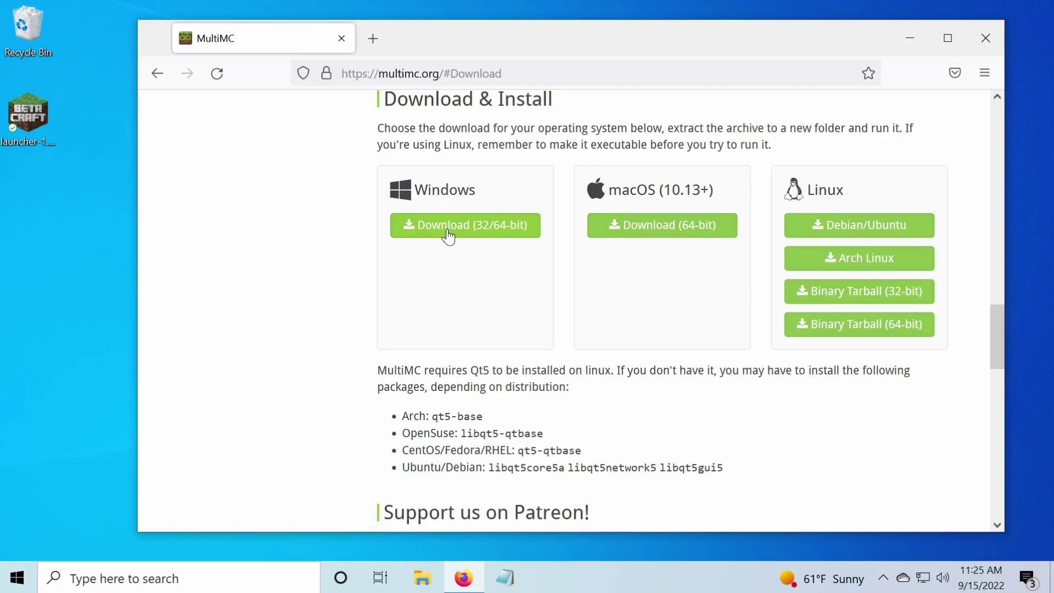
{"action": "left_click", "coordinate": [479, 229]}
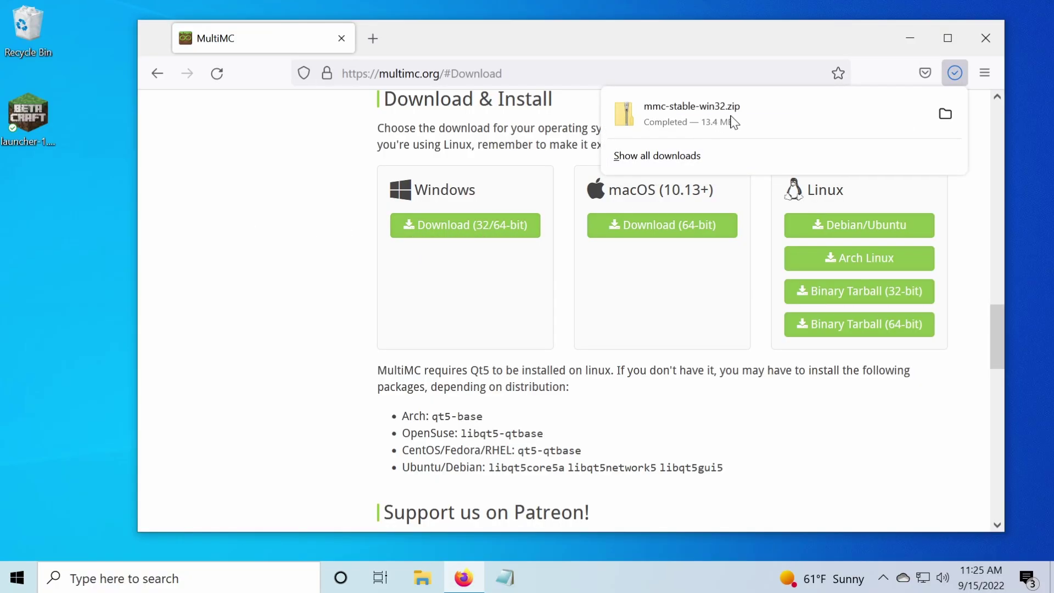
- Show the downloaded mmc-stable-win32.zip in its folder and extract it to C:\Users\User1\Downloads\mmc-stable-win32
{"action": "left_click", "coordinate": [945, 114]}
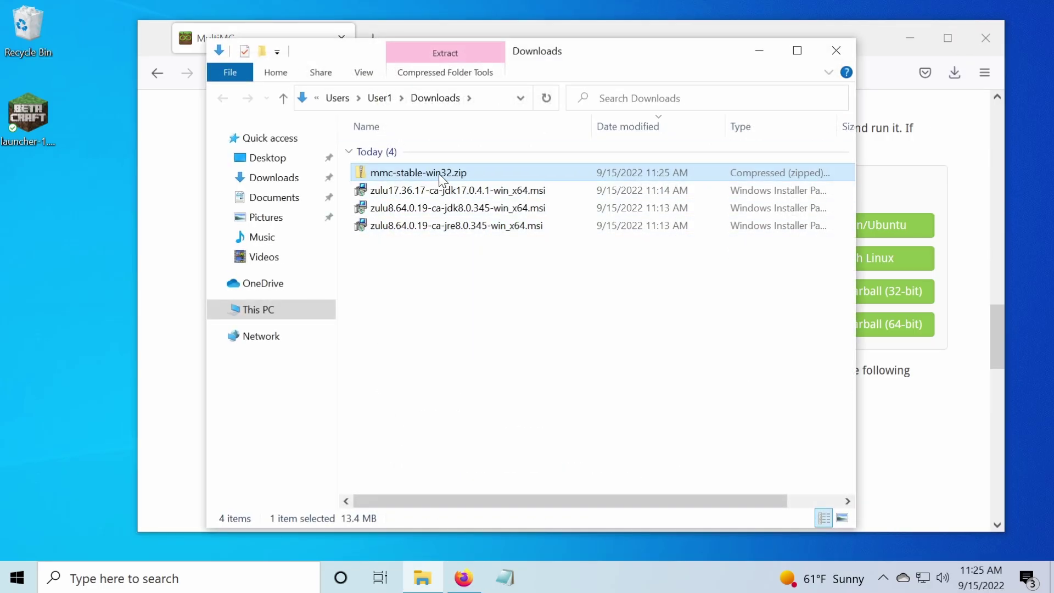
{"action": "right_click", "coordinate": [419, 172]}
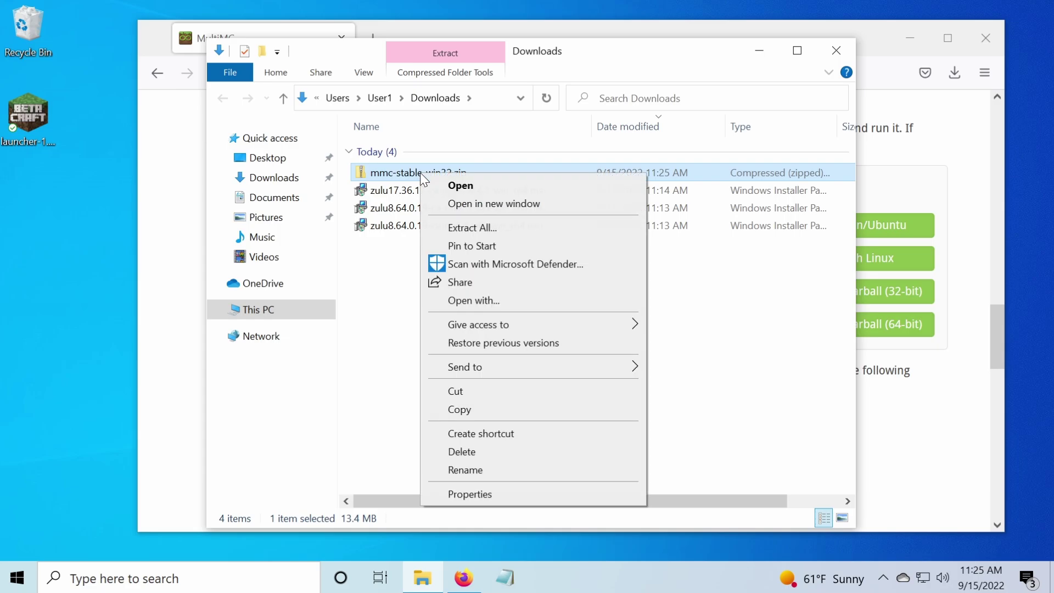
{"action": "left_click", "coordinate": [496, 229]}
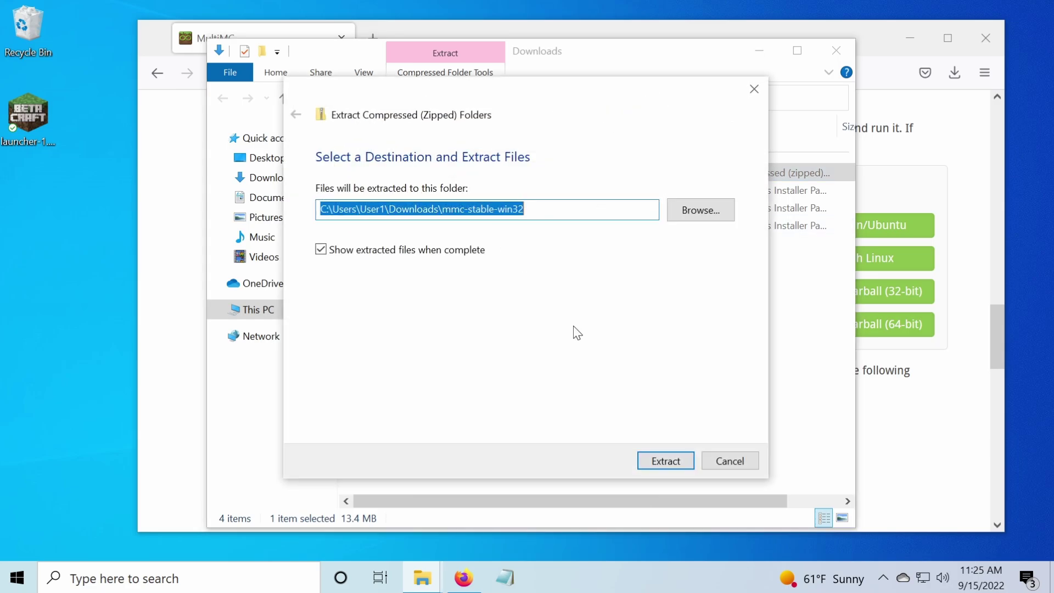
{"action": "left_click", "coordinate": [659, 462]}
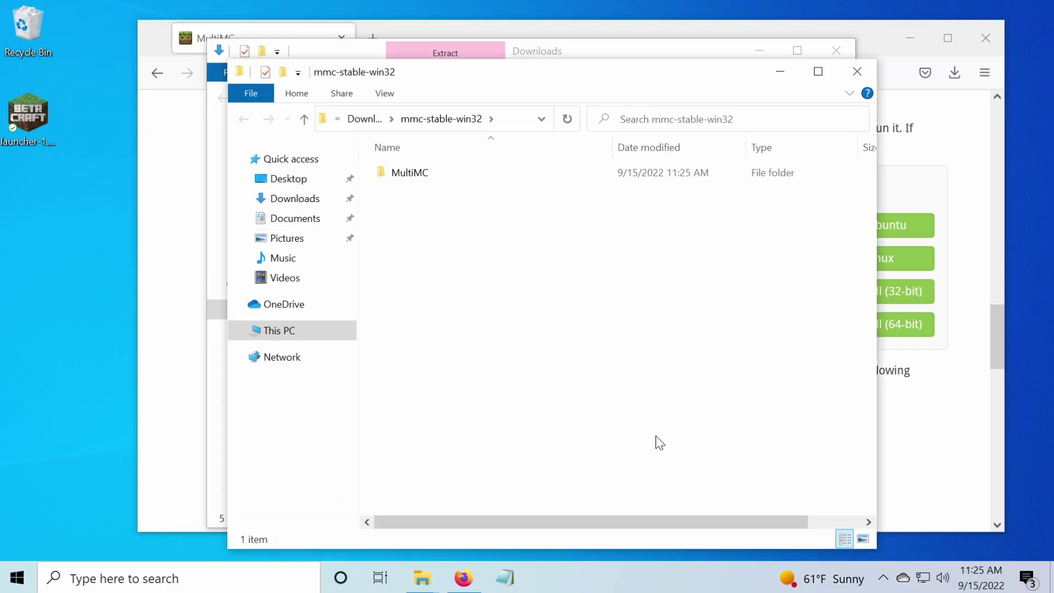
- Close the Downloads and Firefox windows and open the extracted MultiMC folder
{"action": "left_click", "coordinate": [836, 51]}
{"action": "left_click", "coordinate": [987, 37]}
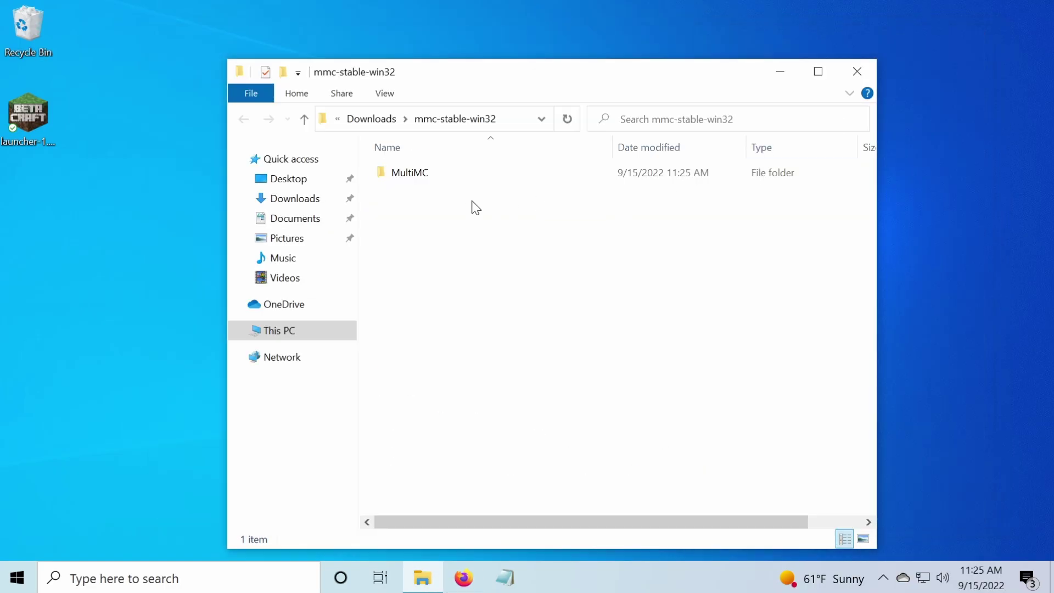
{"action": "left_click", "coordinate": [424, 172]}
{"action": "double_click", "coordinate": [424, 173]}
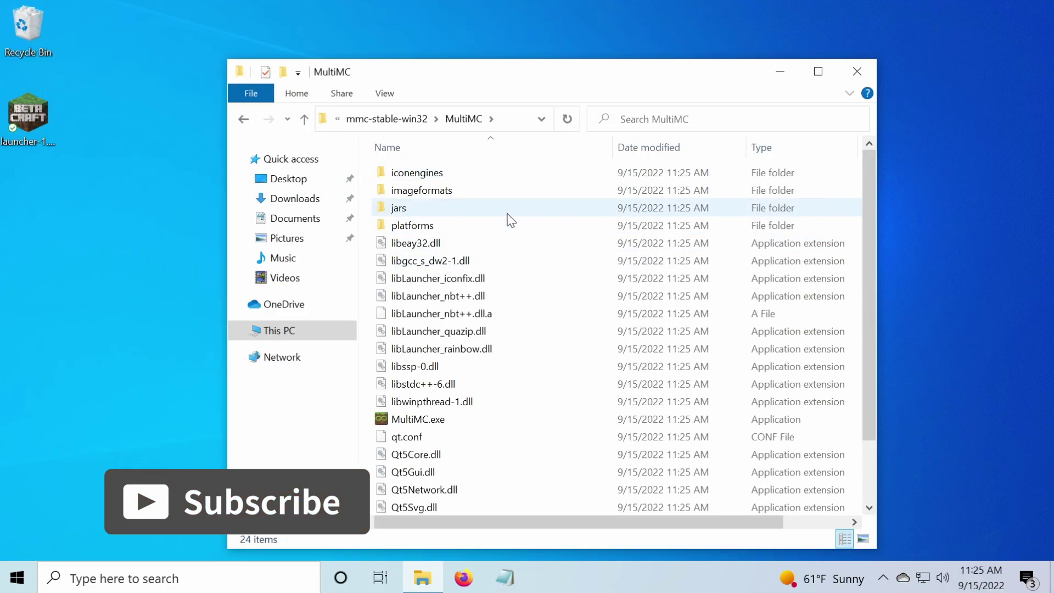
- Check the file name extensions display setting, and run MultiMC.exe, allowing it past the SmartScreen block
{"action": "scroll", "coordinate": [479, 290], "scroll_direction": "down", "scroll_amount": 1}
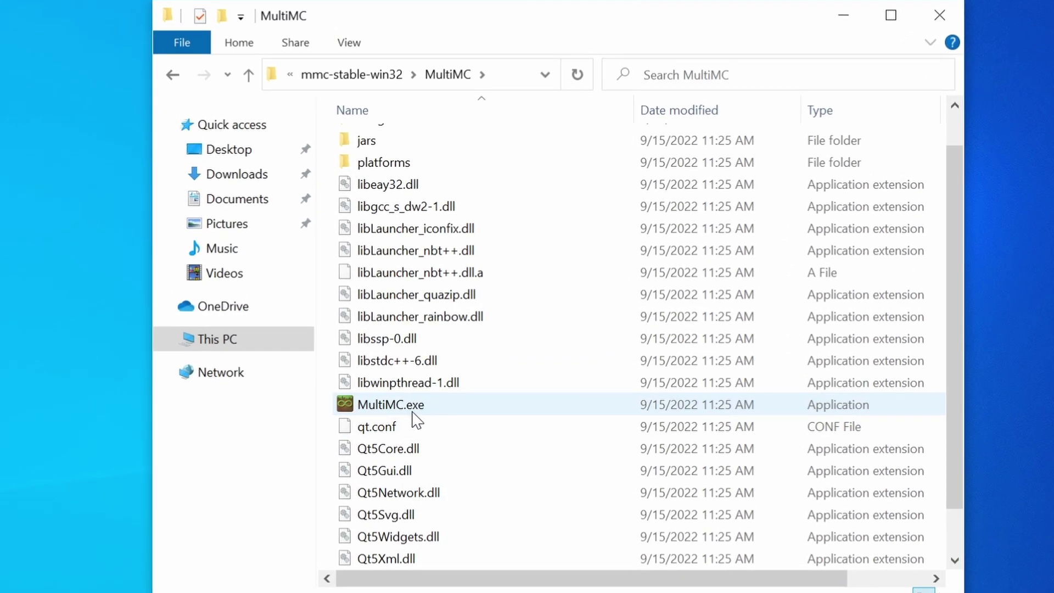
{"action": "mouse_move", "coordinate": [416, 419]}
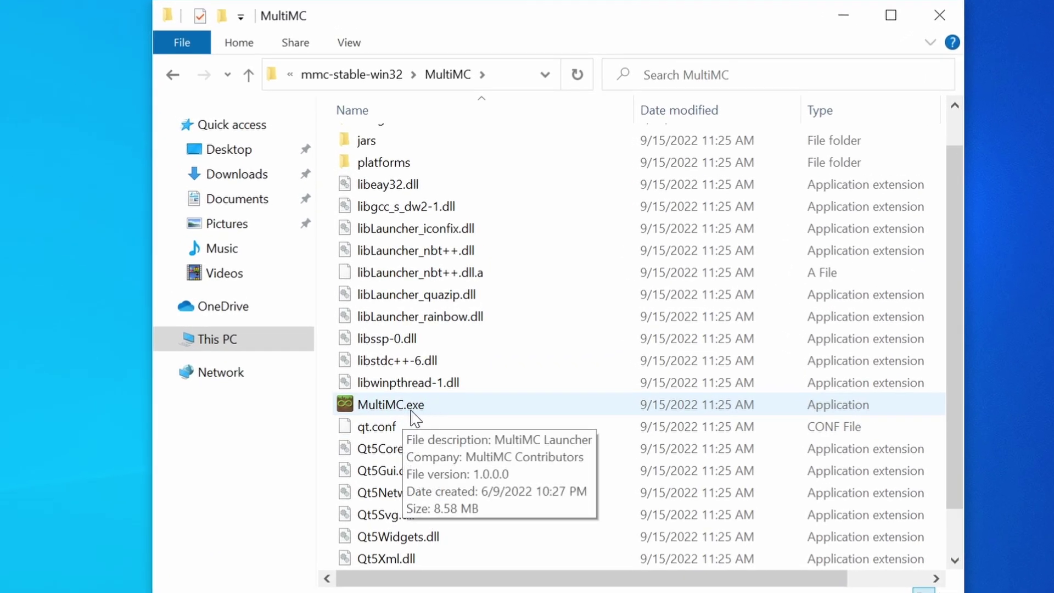
{"action": "left_click", "coordinate": [351, 43]}
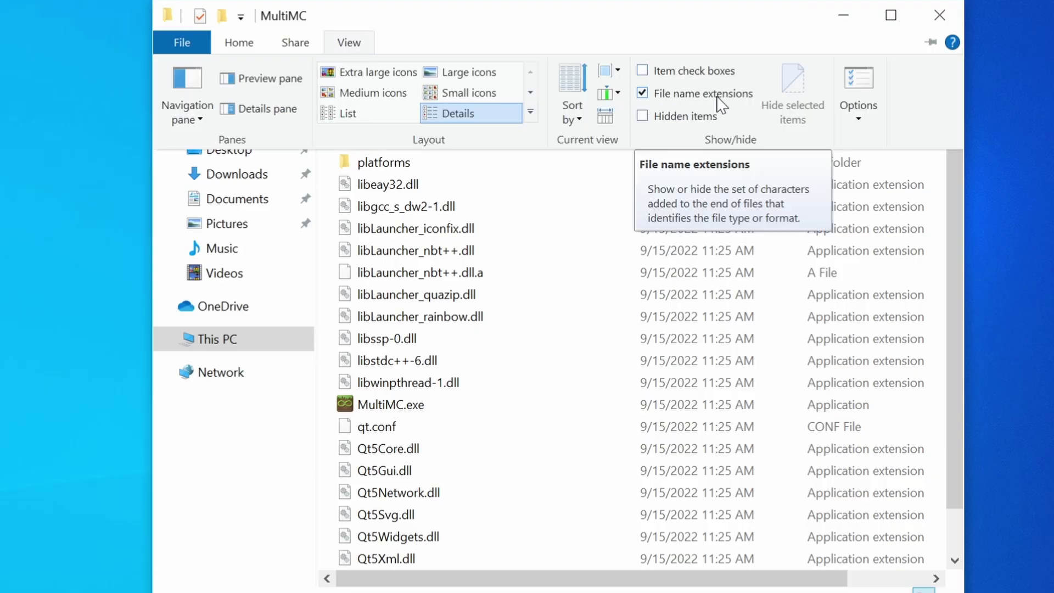
{"action": "left_click", "coordinate": [361, 42]}
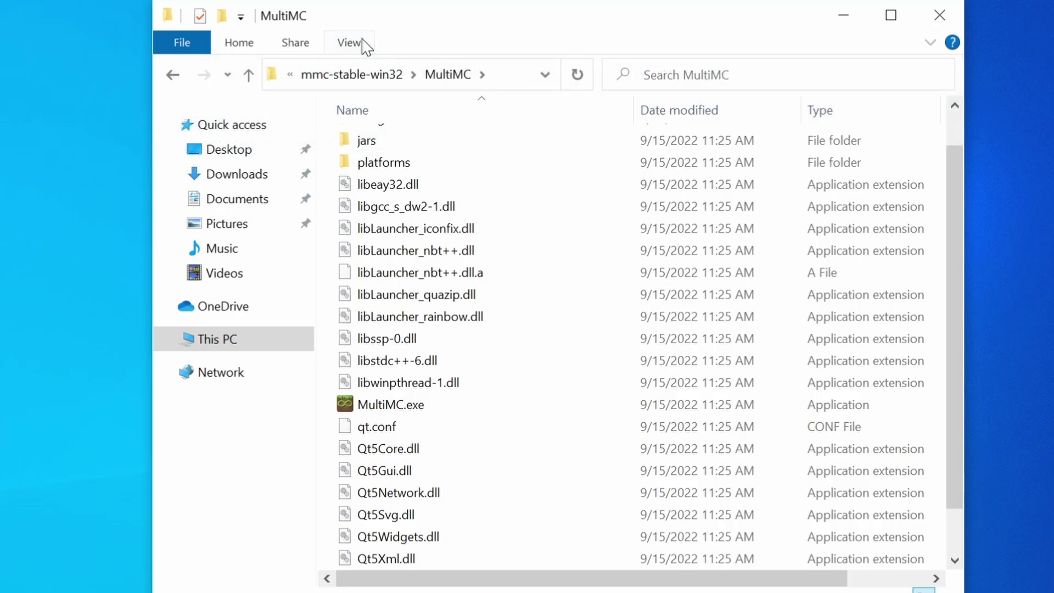
{"action": "double_click", "coordinate": [419, 408]}
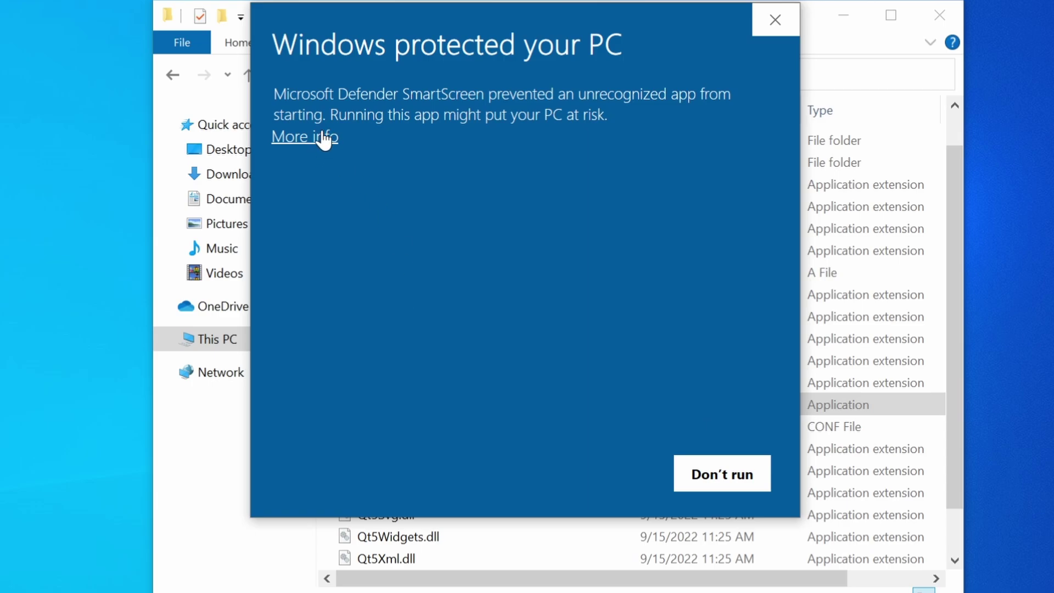
{"action": "left_click", "coordinate": [317, 140]}
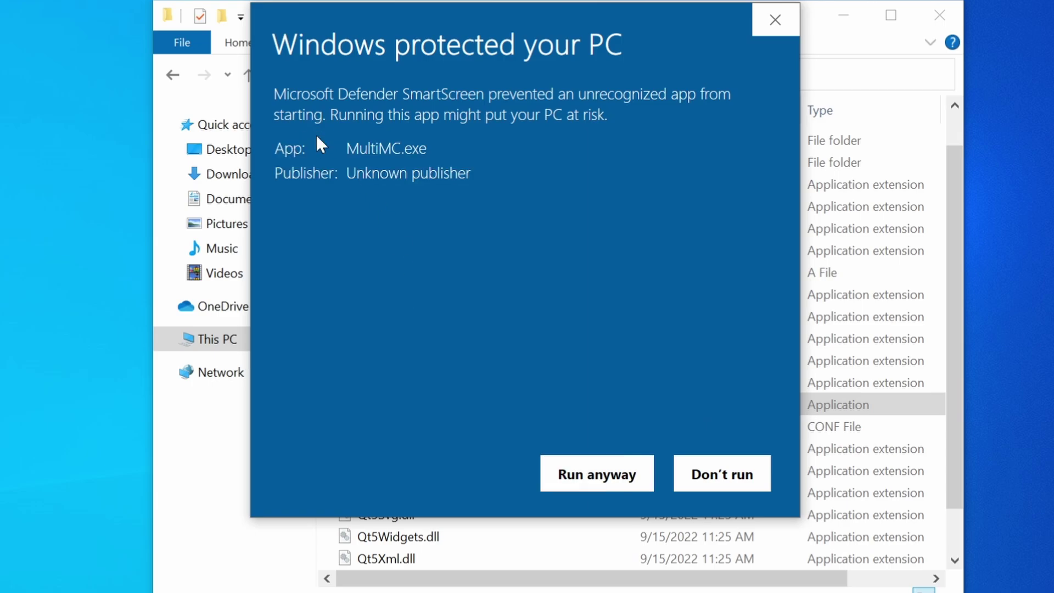
{"action": "left_click", "coordinate": [565, 470]}
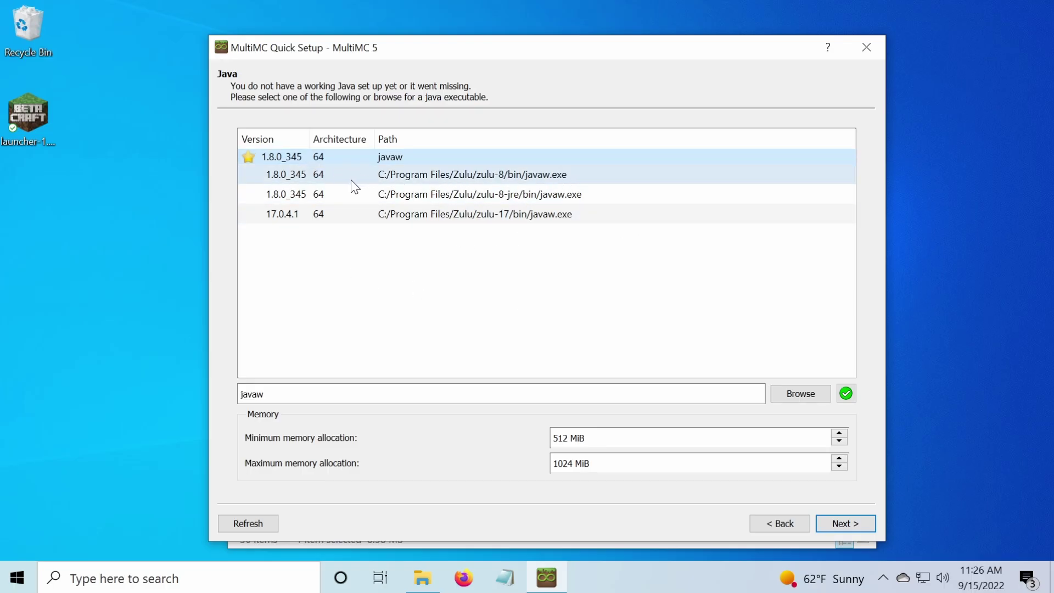
- Select C:/Program Files/Zulu/zulu-8/bin/javaw.exe as the Java version and finish the MultiMC quick setup with analytics enabled
{"action": "left_click", "coordinate": [370, 176]}
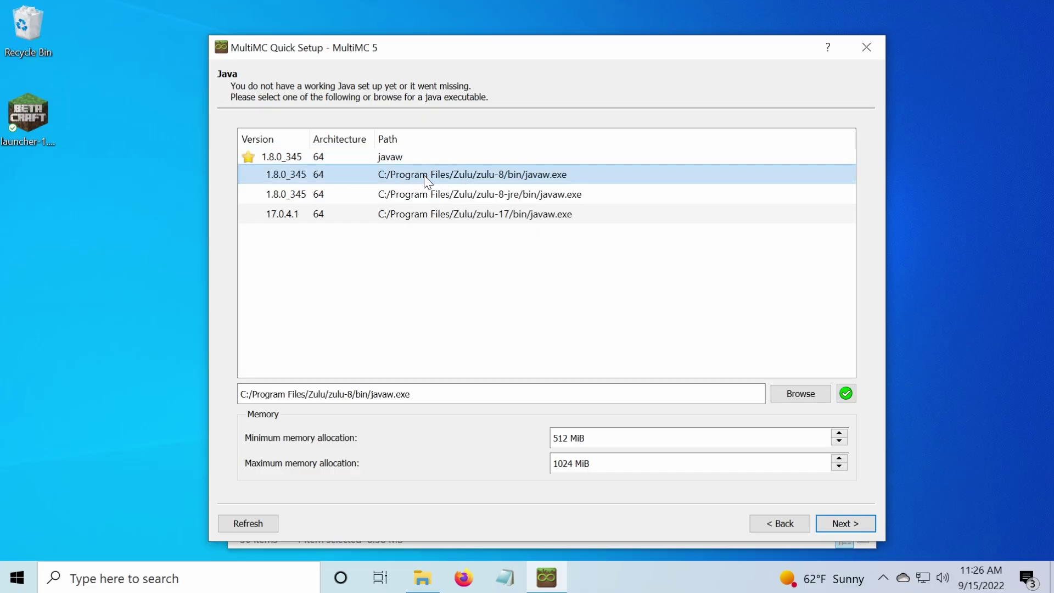
{"action": "left_click", "coordinate": [860, 523]}
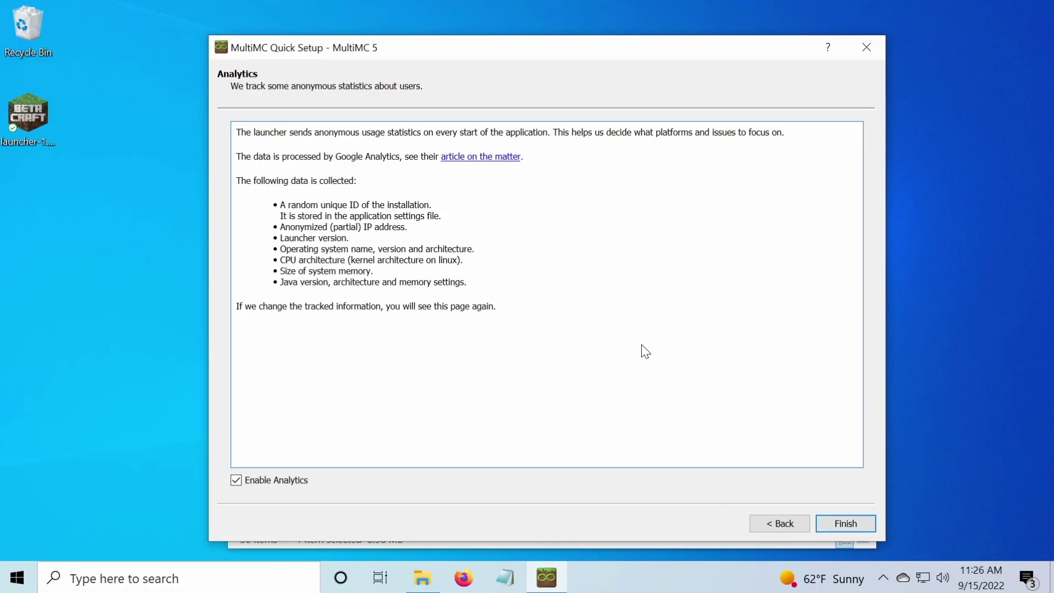
{"action": "left_click", "coordinate": [847, 522]}
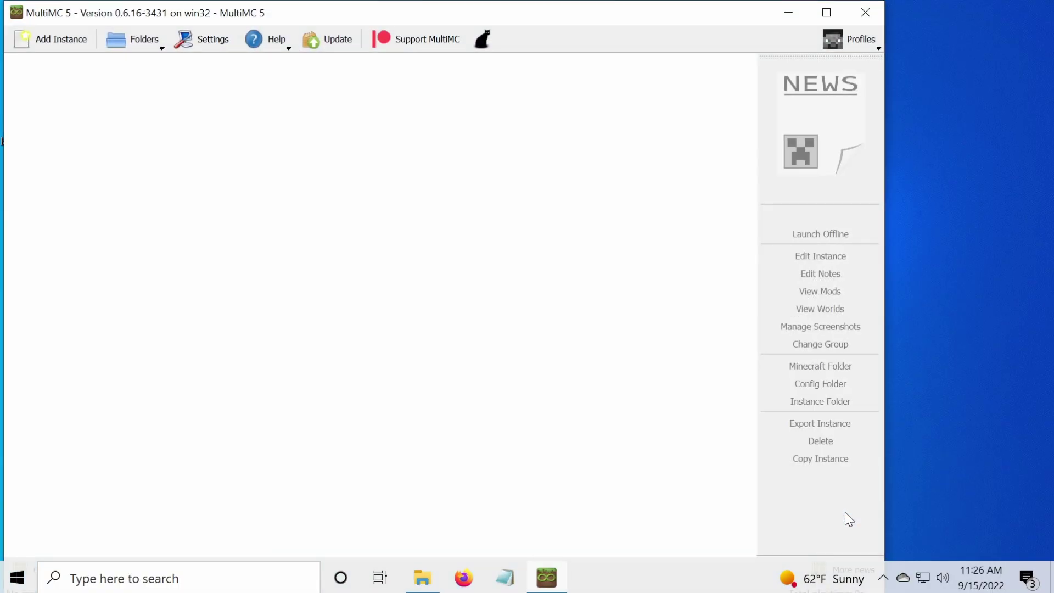
{"action": "left_click_drag", "start_coordinate": [708, 12], "coordinate": [774, 31]}
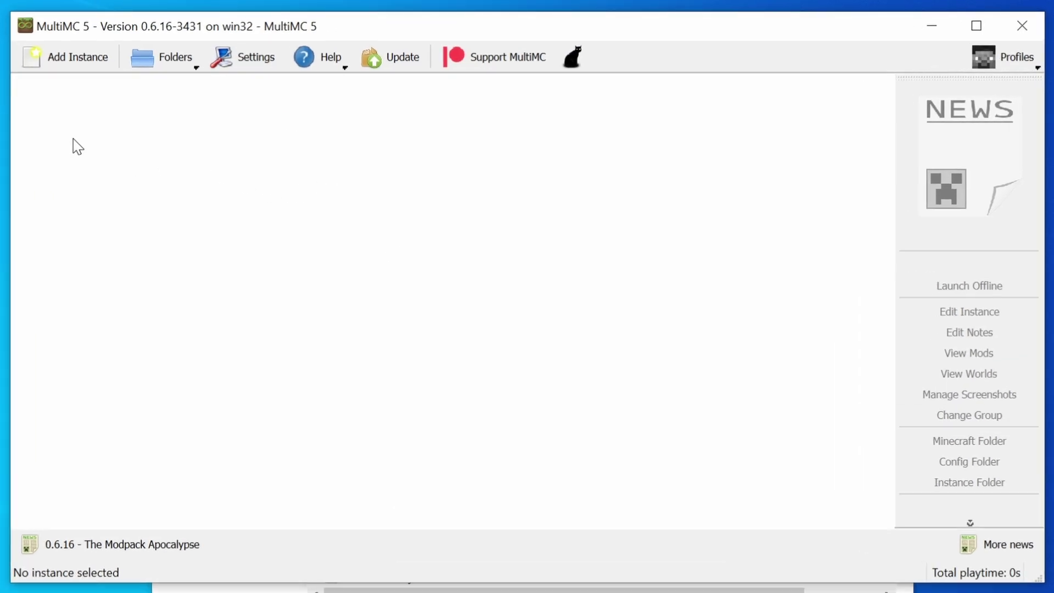
- Start a new vanilla instance and include experiments, alphas, betas, old snapshots and snapshots in the version list
{"action": "left_click", "coordinate": [56, 57]}
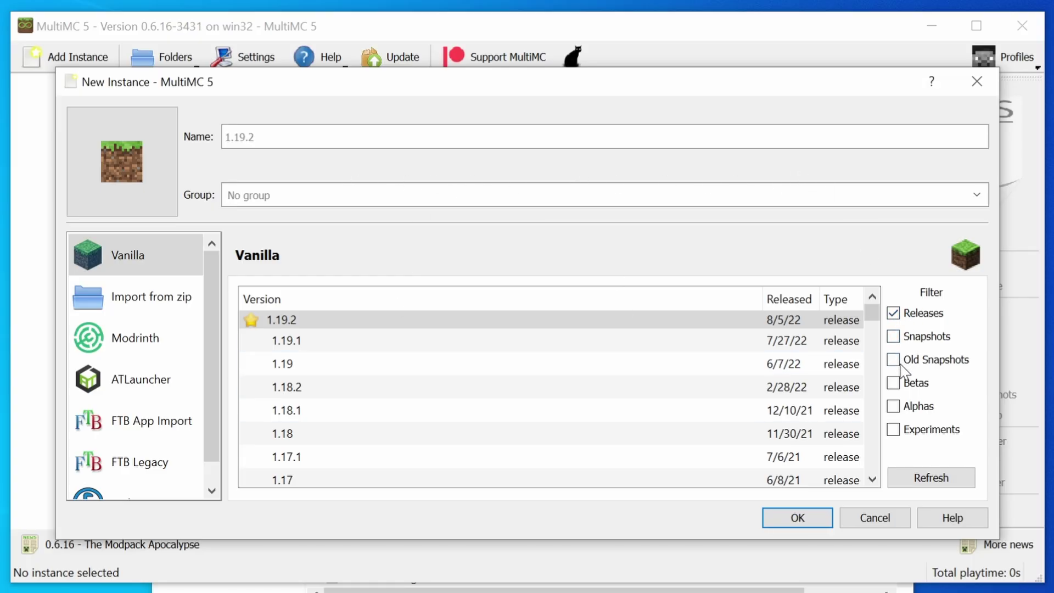
{"action": "left_click", "coordinate": [893, 429]}
{"action": "left_click", "coordinate": [893, 406]}
{"action": "left_click", "coordinate": [893, 383]}
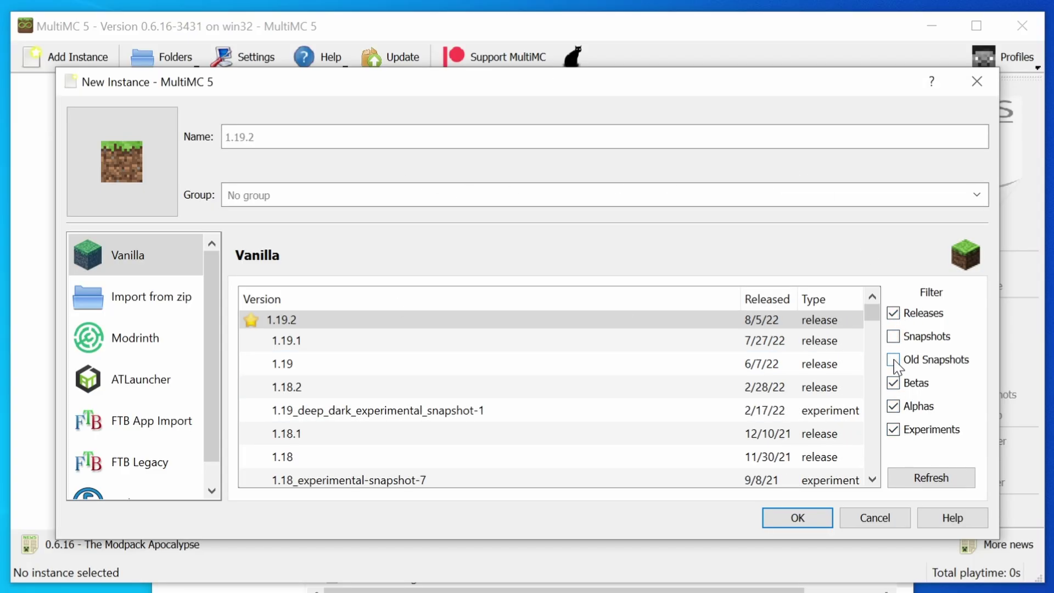
{"action": "left_click", "coordinate": [893, 360]}
{"action": "left_click", "coordinate": [893, 336]}
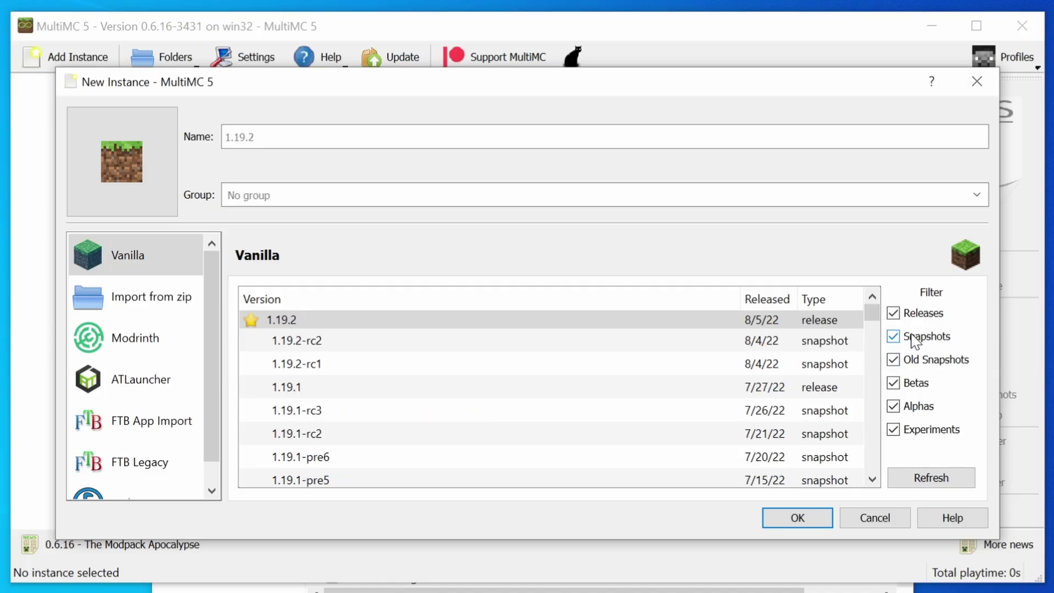
- Choose Minecraft release 1.5.1 from the version list and create the instance with its default name
{"action": "left_click_drag", "start_coordinate": [870, 311], "coordinate": [879, 453]}
{"action": "mouse_move", "coordinate": [877, 451]}
{"action": "left_mouse_down"}
{"action": "mouse_move", "coordinate": [877, 469]}
{"action": "mouse_move", "coordinate": [878, 453]}
{"action": "left_mouse_up"}
{"action": "scroll", "coordinate": [446, 433], "scroll_direction": "down", "scroll_amount": 1}
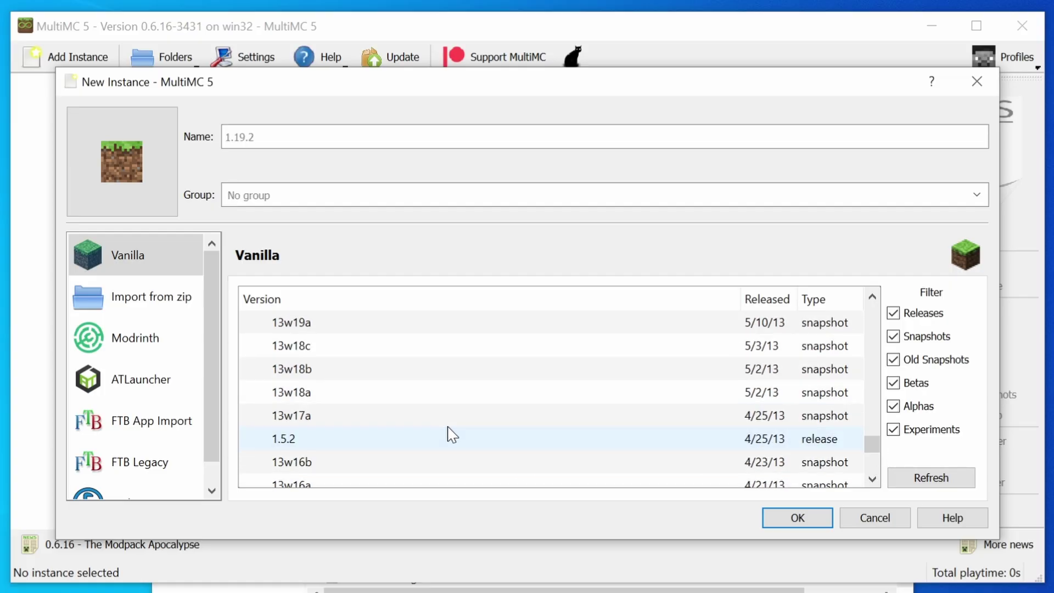
{"action": "scroll", "coordinate": [423, 428], "scroll_direction": "down", "scroll_amount": 1}
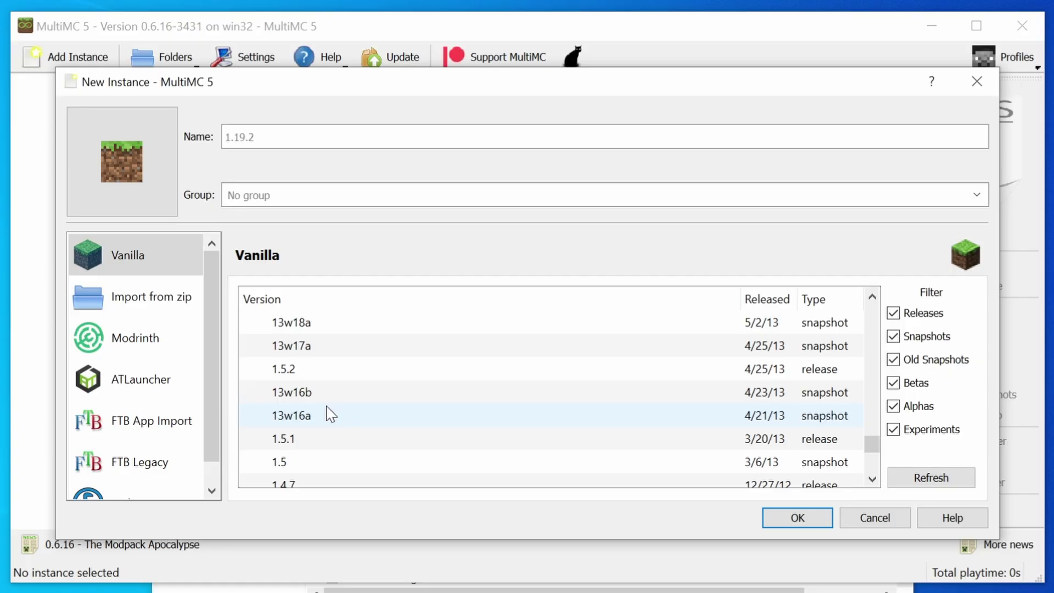
{"action": "left_click", "coordinate": [305, 442]}
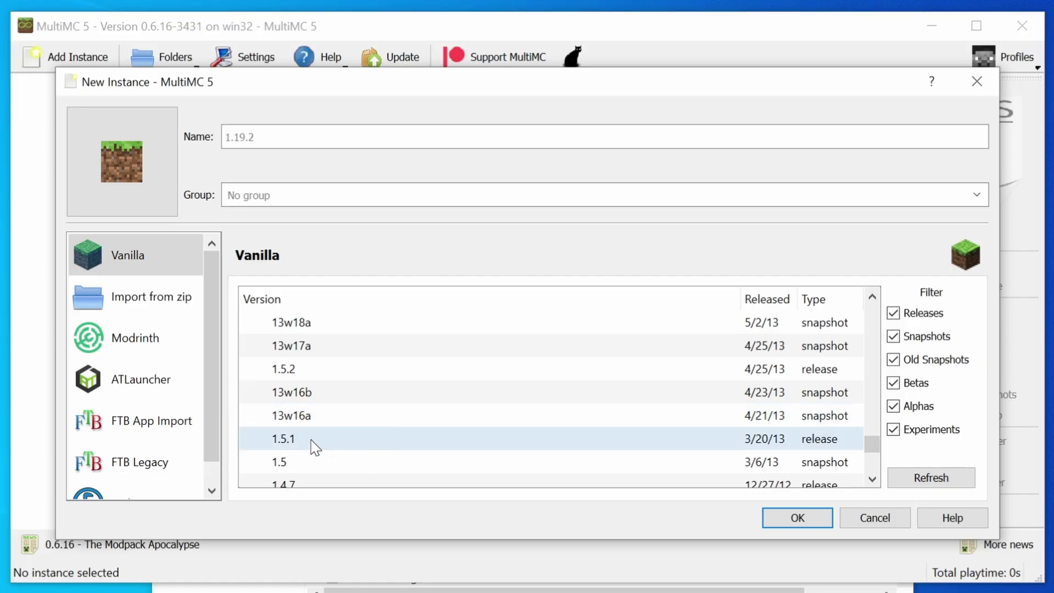
{"action": "left_click", "coordinate": [308, 442]}
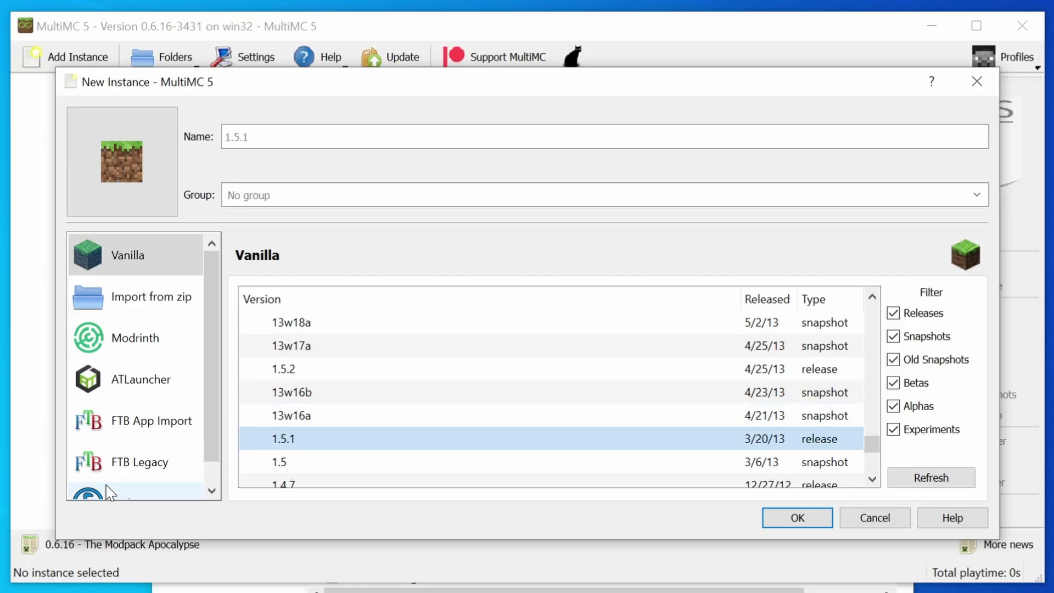
{"action": "left_click", "coordinate": [812, 521]}
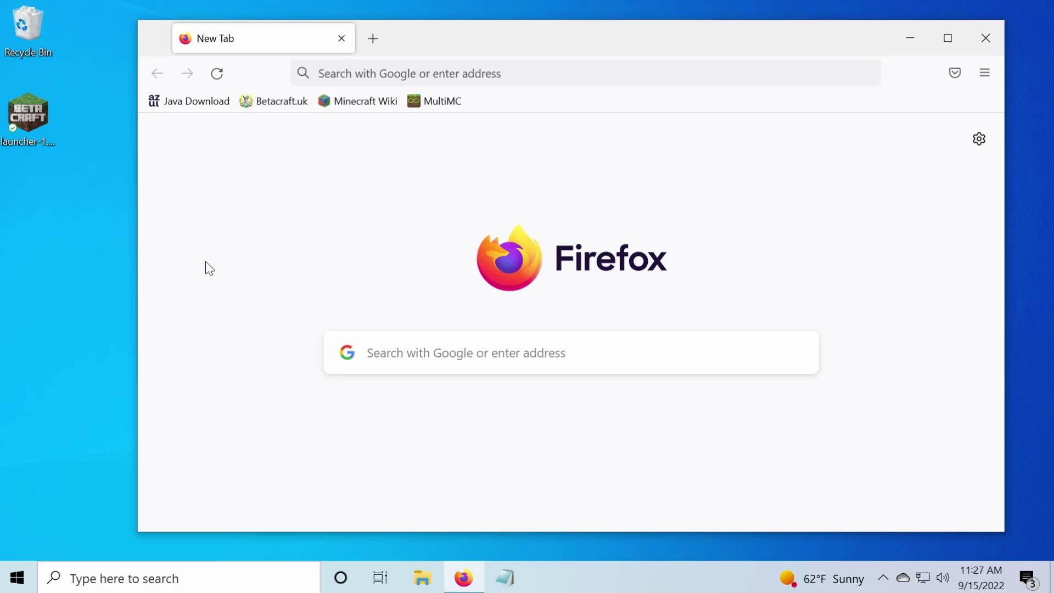
- Open the bookmarked Minecraft Wiki page for Java Edition 13w16a in Firefox and download the Reupload 1 client
{"action": "left_click", "coordinate": [351, 103]}
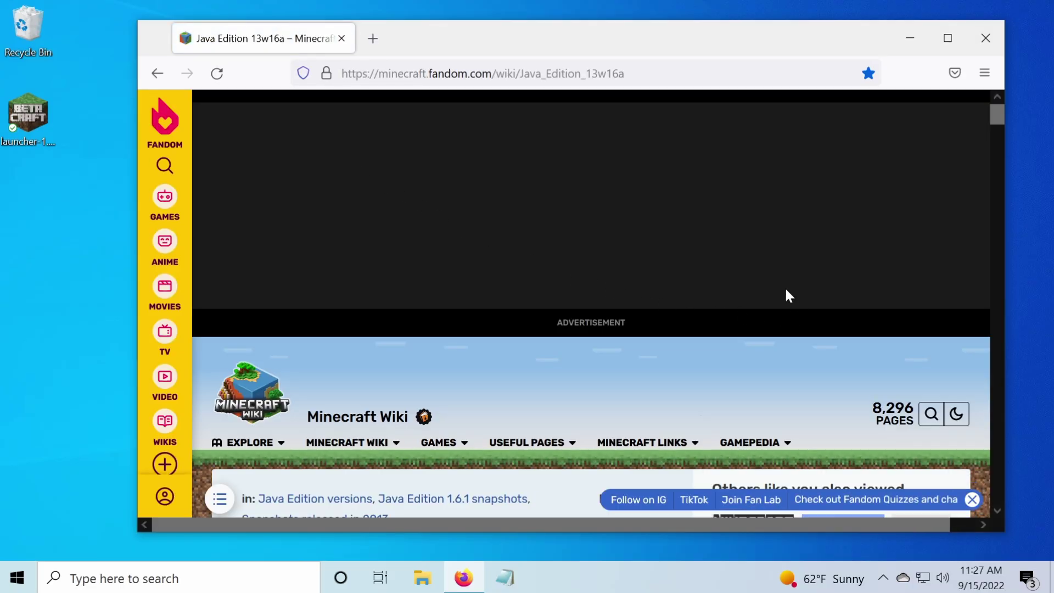
{"action": "scroll", "coordinate": [609, 264], "scroll_direction": "down", "scroll_amount": 2}
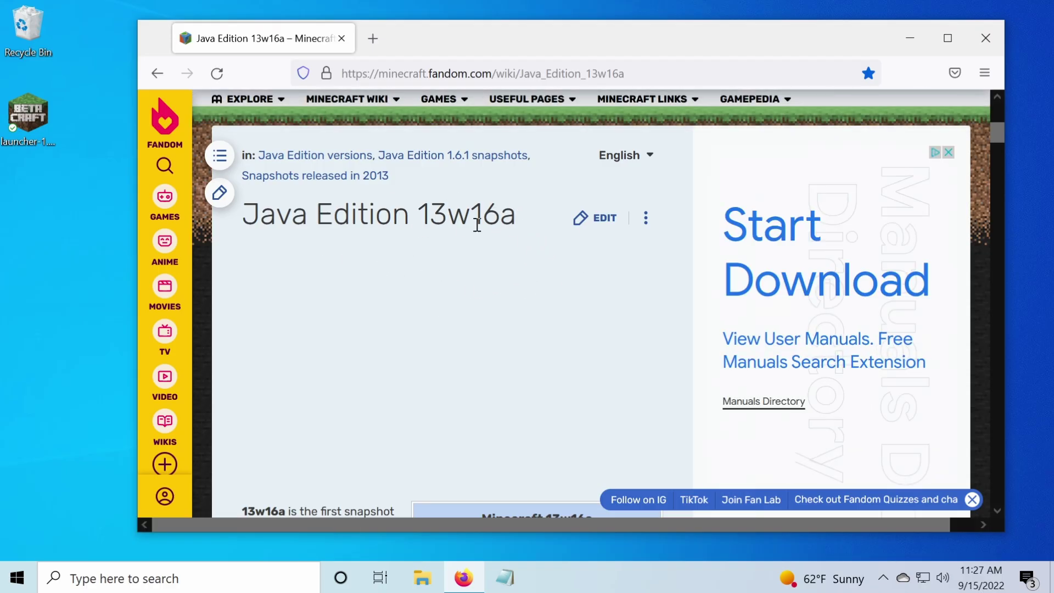
{"action": "scroll", "coordinate": [537, 280], "scroll_direction": "down", "scroll_amount": 8}
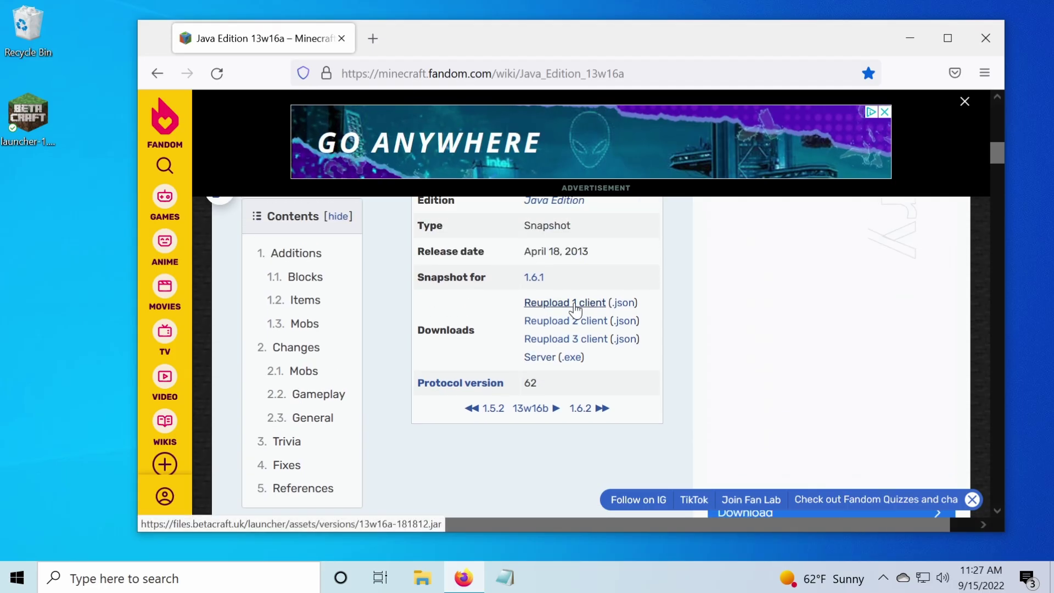
{"action": "left_click", "coordinate": [574, 305]}
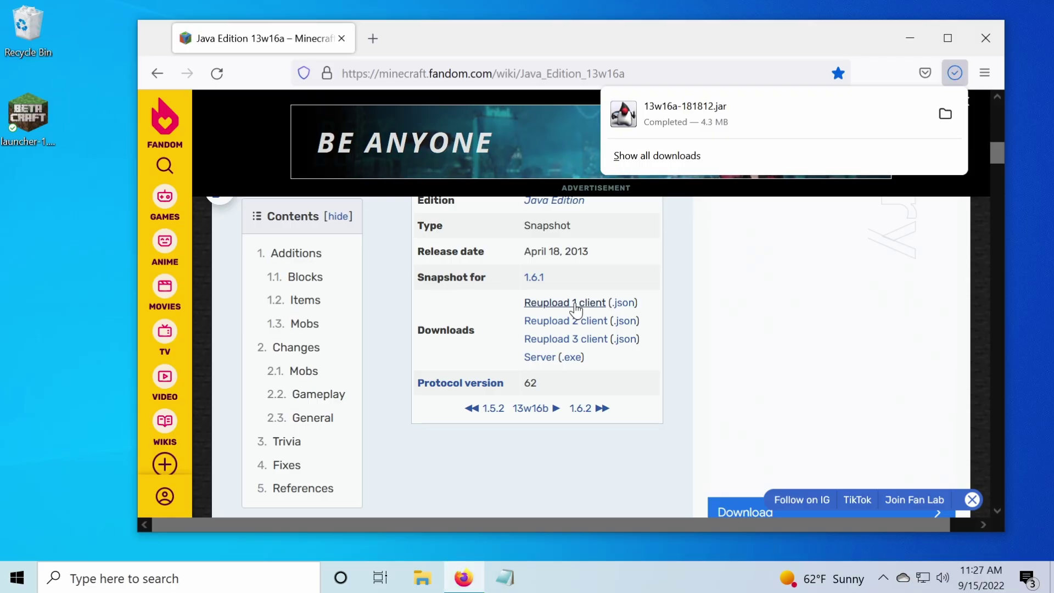
- Show the downloaded 13w16a-181812.jar in its folder, move it to the desktop and arrange it below the BetaCraft launcher
{"action": "left_click", "coordinate": [945, 115]}
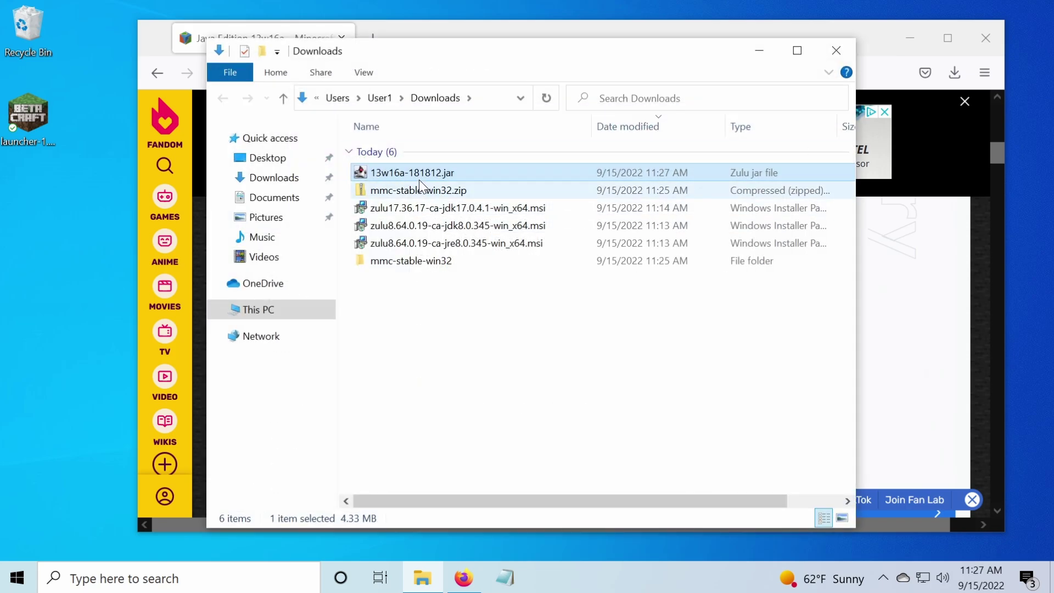
{"action": "left_click_drag", "start_coordinate": [406, 178], "coordinate": [39, 299]}
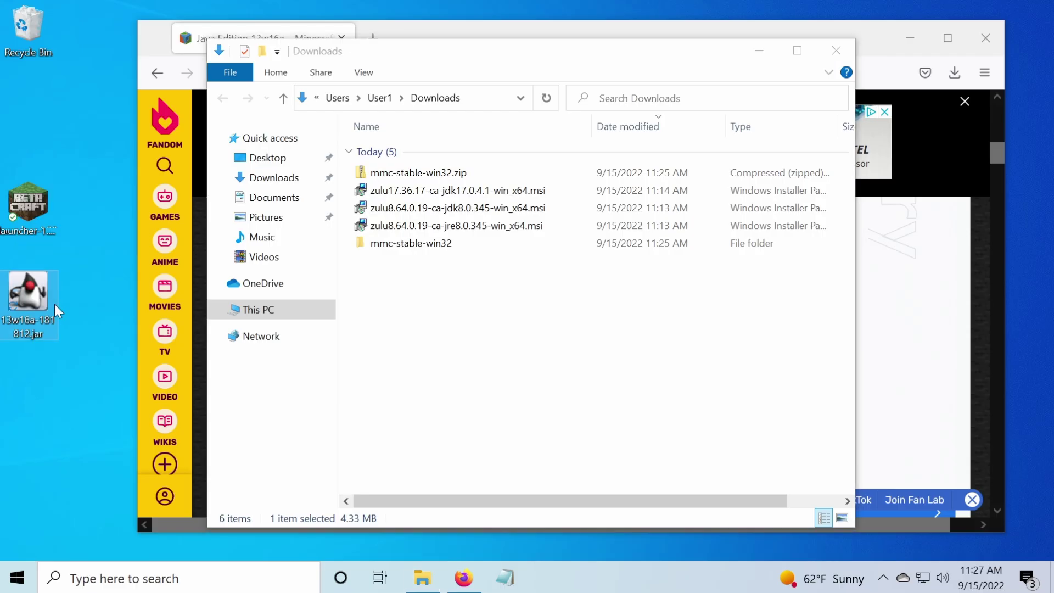
{"action": "left_click_drag", "start_coordinate": [33, 215], "coordinate": [25, 115]}
{"action": "left_click_drag", "start_coordinate": [41, 277], "coordinate": [32, 209]}
{"action": "left_click", "coordinate": [91, 226]}
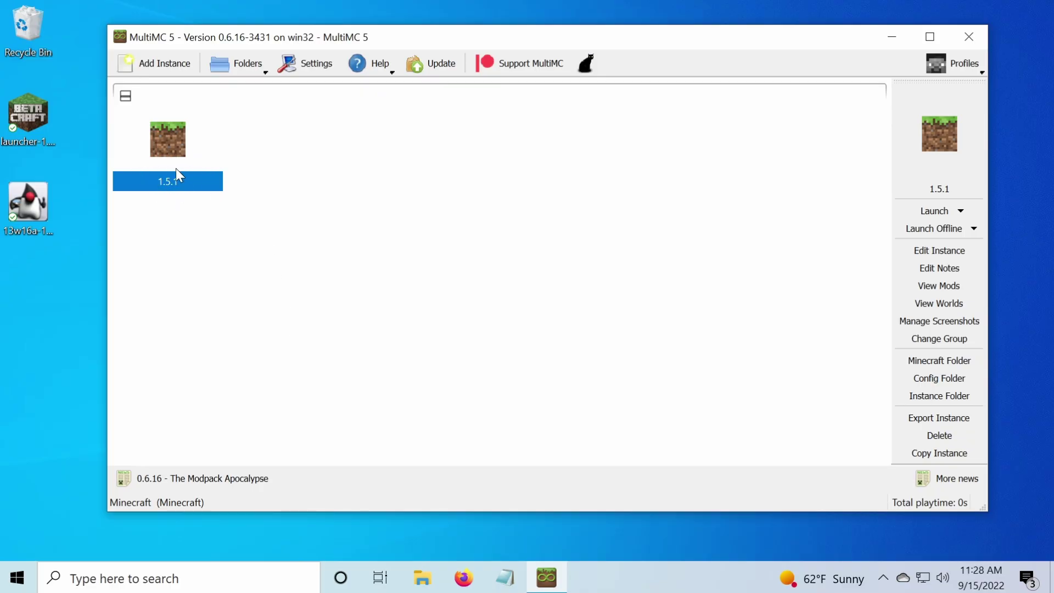
- Open the 1.5.1 instance in MultiMC for editing and select the Minecraft component in its version list
{"action": "left_click", "coordinate": [948, 254]}
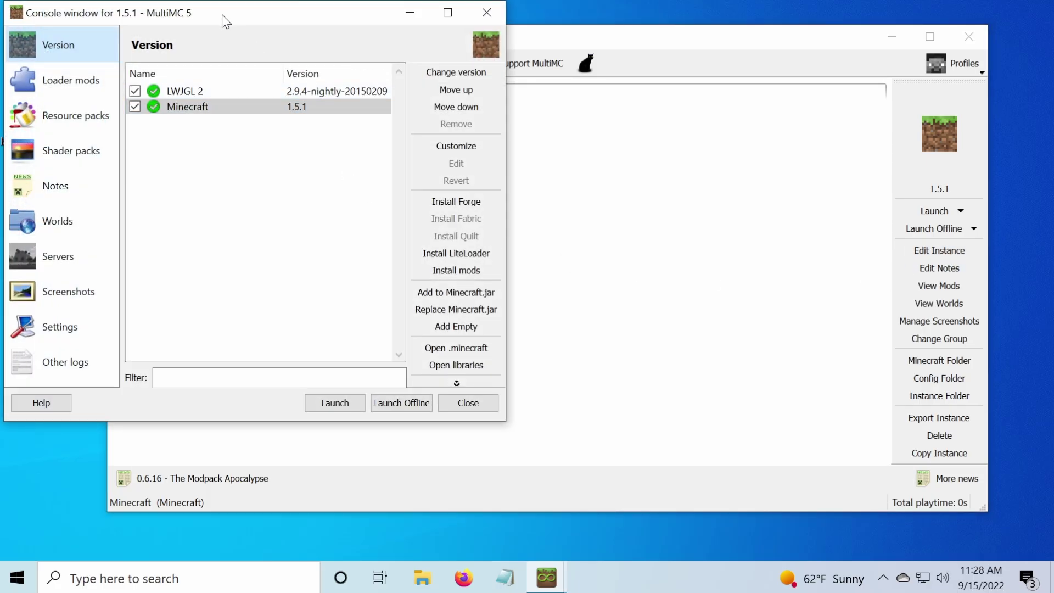
{"action": "left_click_drag", "start_coordinate": [225, 21], "coordinate": [502, 71]}
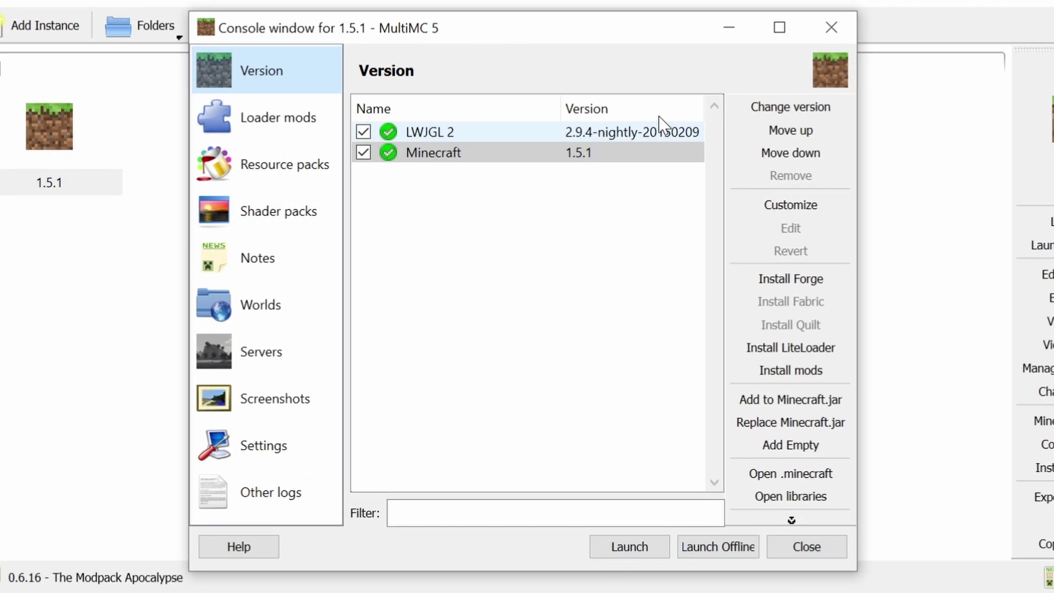
{"action": "left_click", "coordinate": [635, 132]}
{"action": "left_click", "coordinate": [631, 153]}
{"action": "left_click", "coordinate": [631, 134]}
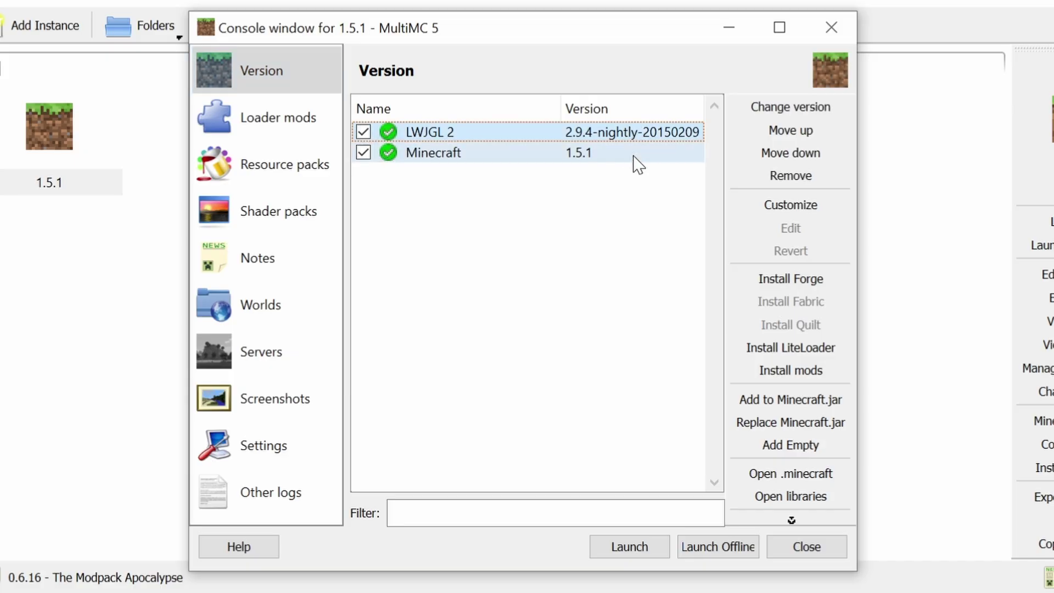
{"action": "left_click", "coordinate": [634, 154]}
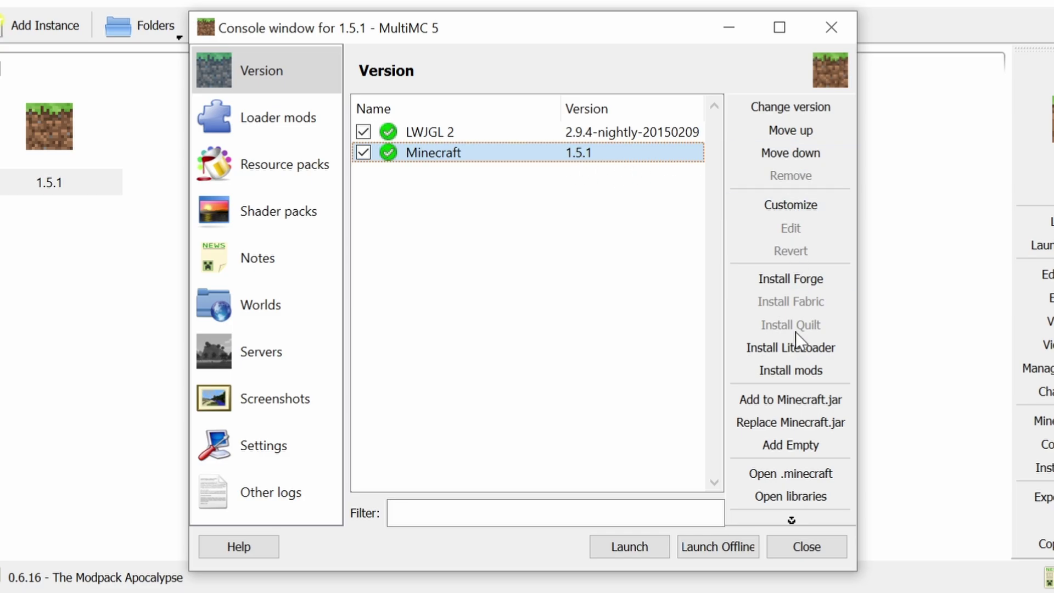
- Replace the instance's Minecraft.jar with 13w16a-181812.jar from the desktop and select the added custom jar entry
{"action": "left_click", "coordinate": [782, 424]}
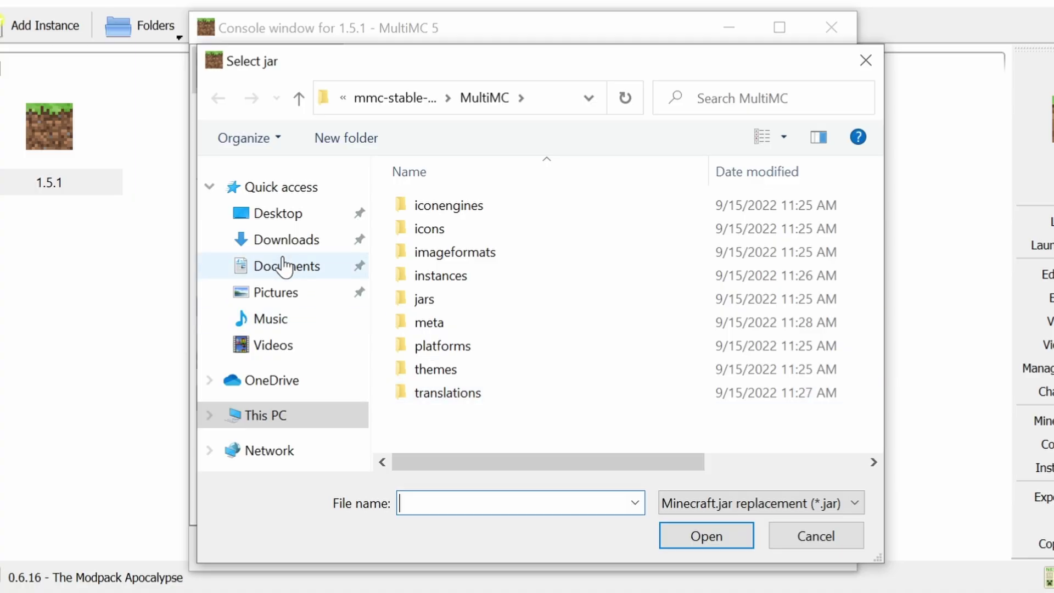
{"action": "left_click", "coordinate": [288, 219]}
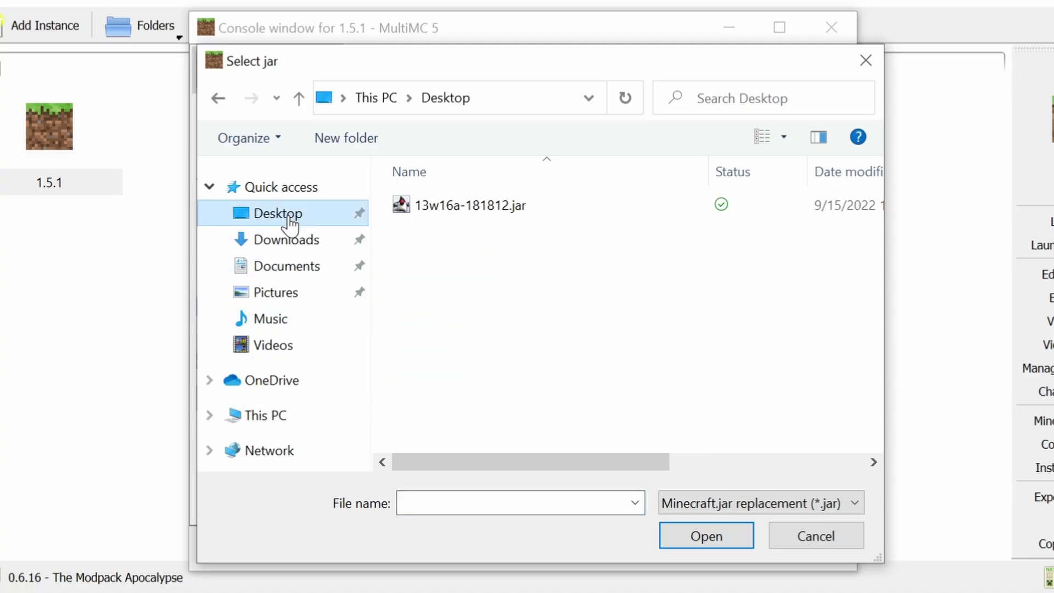
{"action": "left_click", "coordinate": [540, 213]}
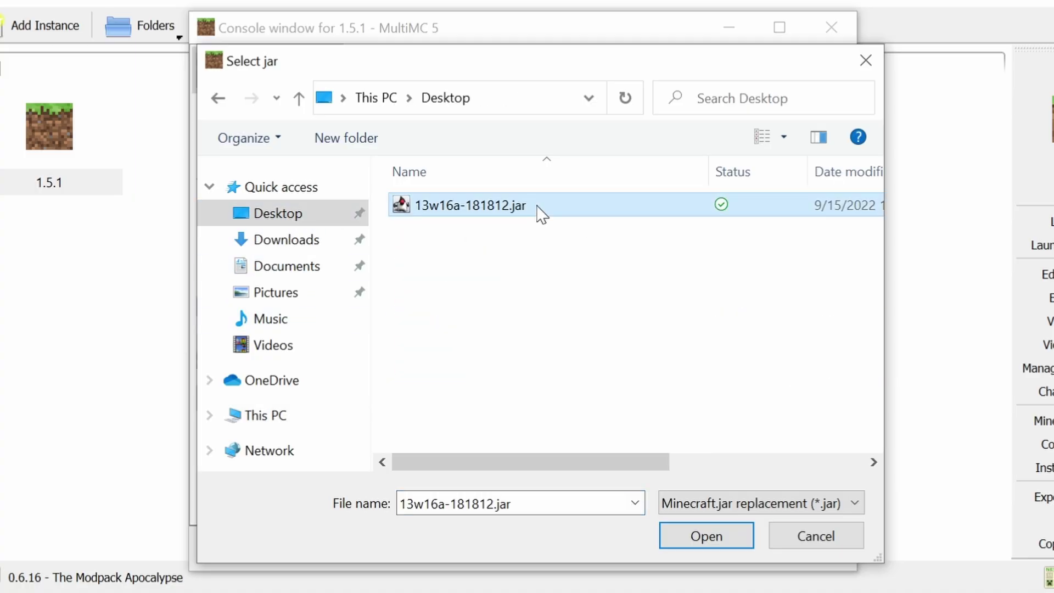
{"action": "left_click", "coordinate": [706, 535]}
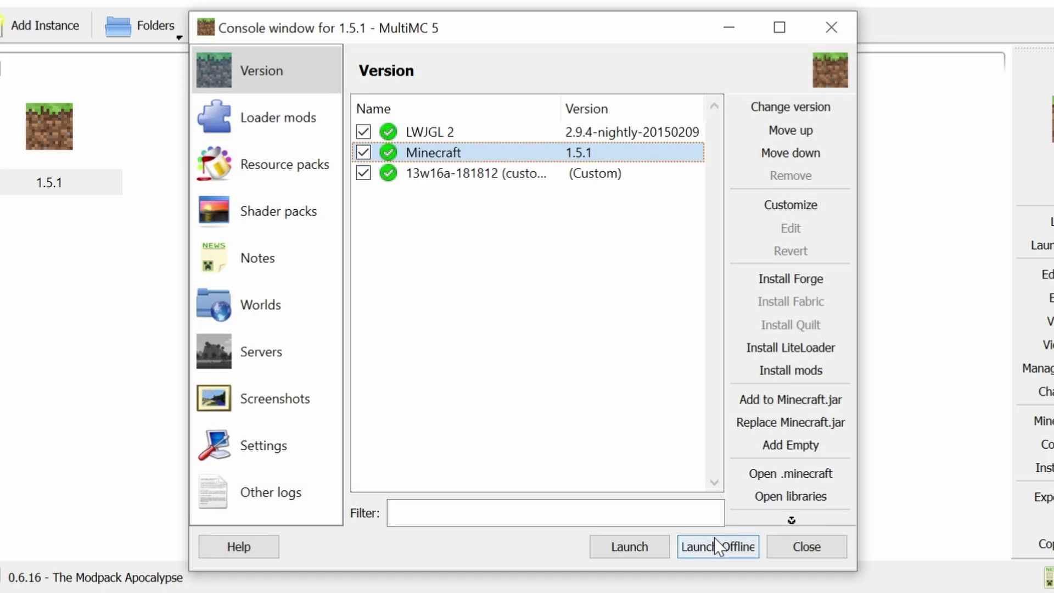
{"action": "left_click", "coordinate": [439, 176]}
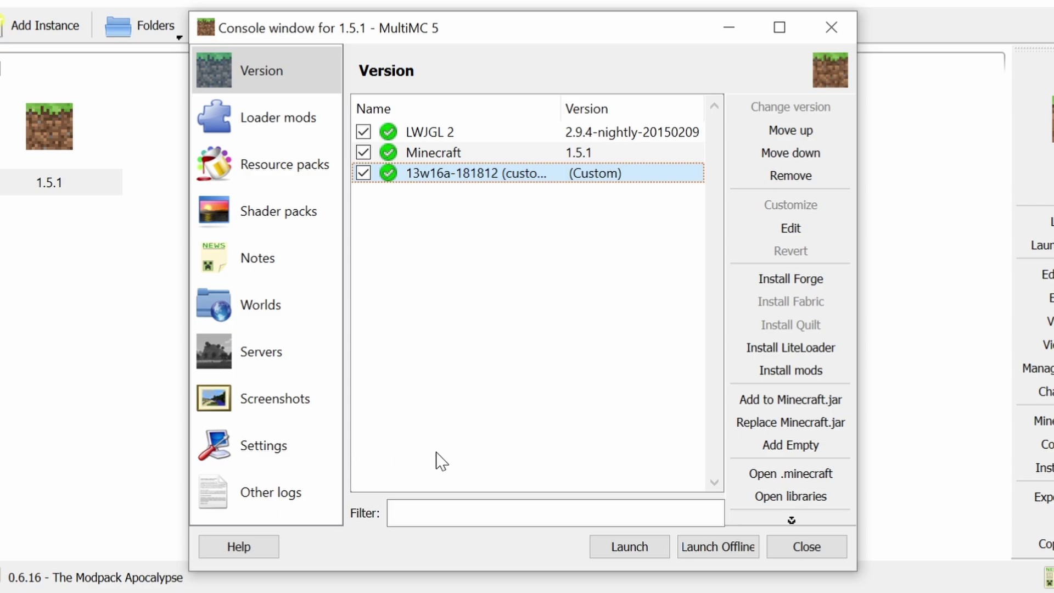
- Enable Java arguments for the 1.5.1 instance, set them to -Dhttp.proxyHost=betacraft.uk -Dhttp.proxyPort=11707, and close the instance window
{"action": "left_click", "coordinate": [236, 453]}
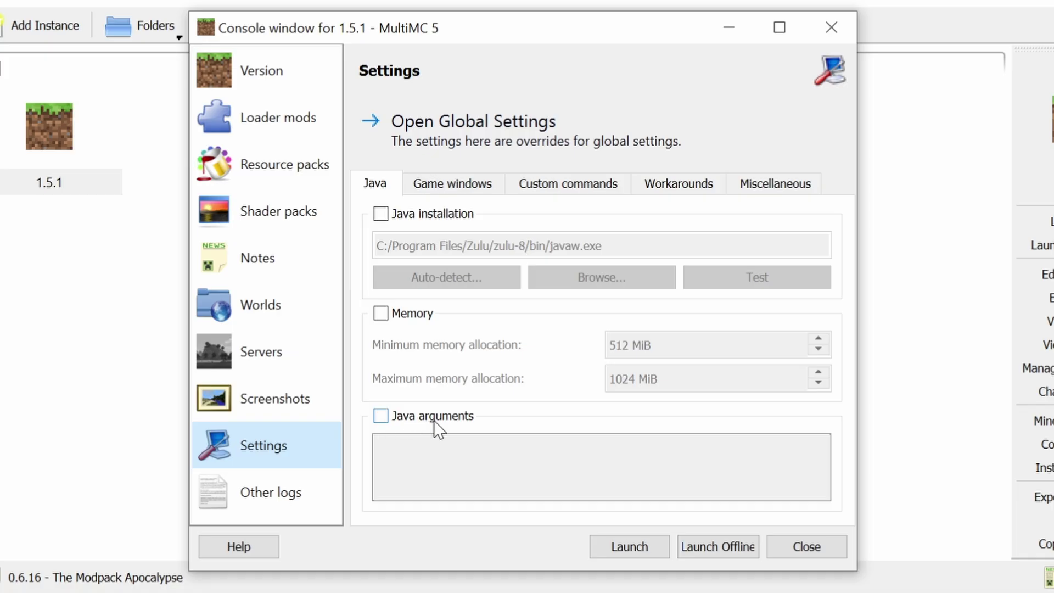
{"action": "left_click", "coordinate": [392, 421]}
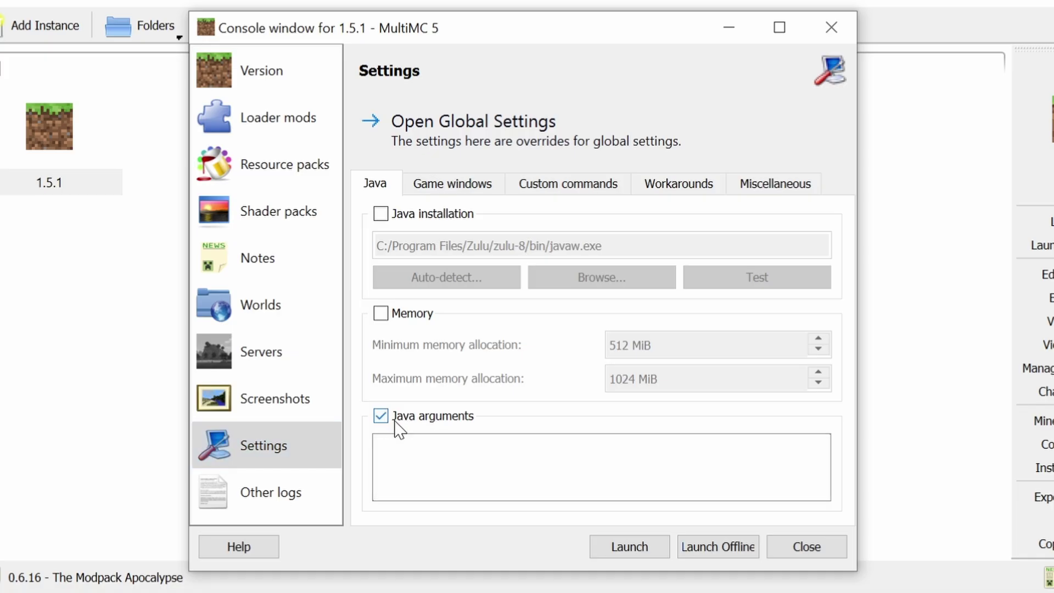
{"action": "left_click", "coordinate": [462, 445]}
{"action": "type", "text": "-Dhttp.proxy"}
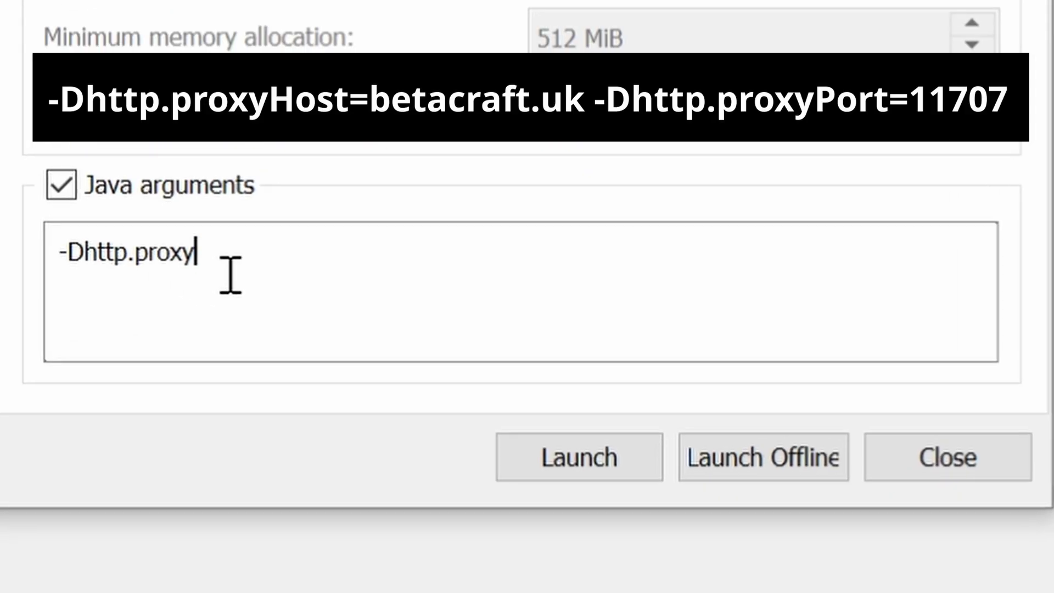
{"action": "type", "text": "H"}
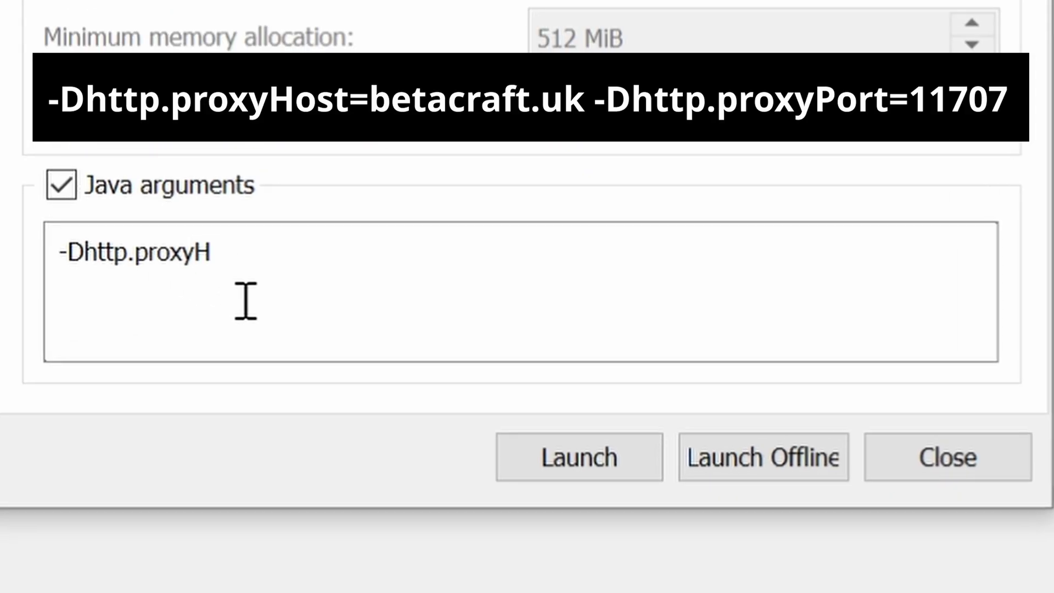
{"action": "type", "text": "ost="}
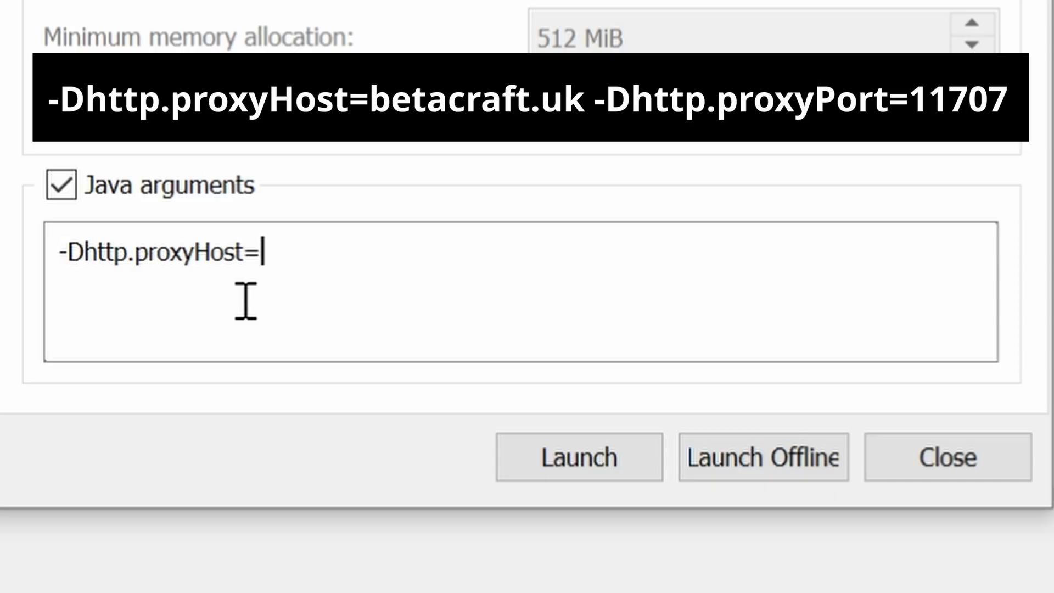
{"action": "type", "text": "beta"}
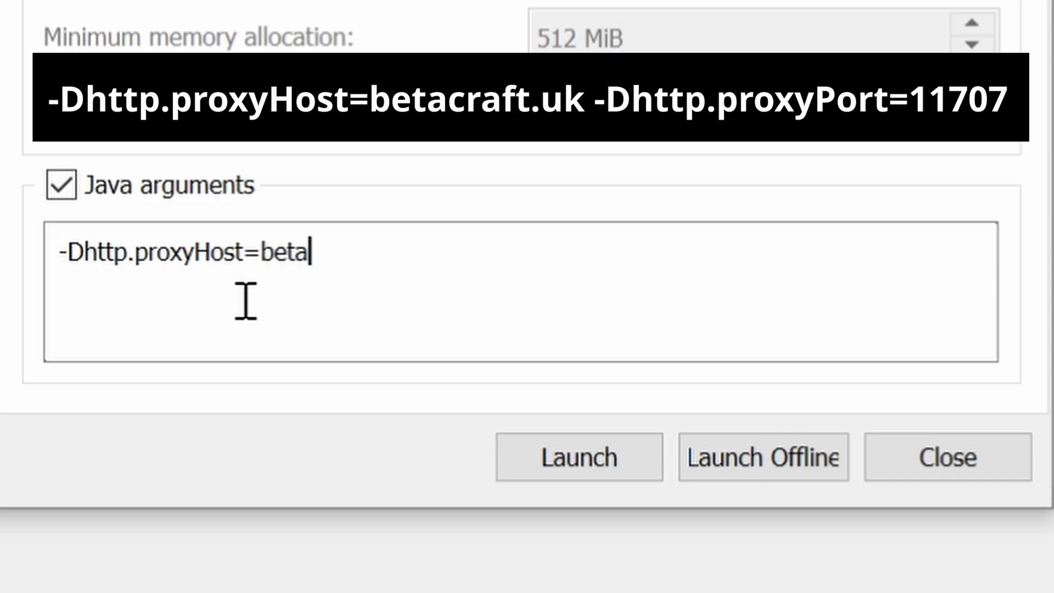
{"action": "type", "text": "craft."}
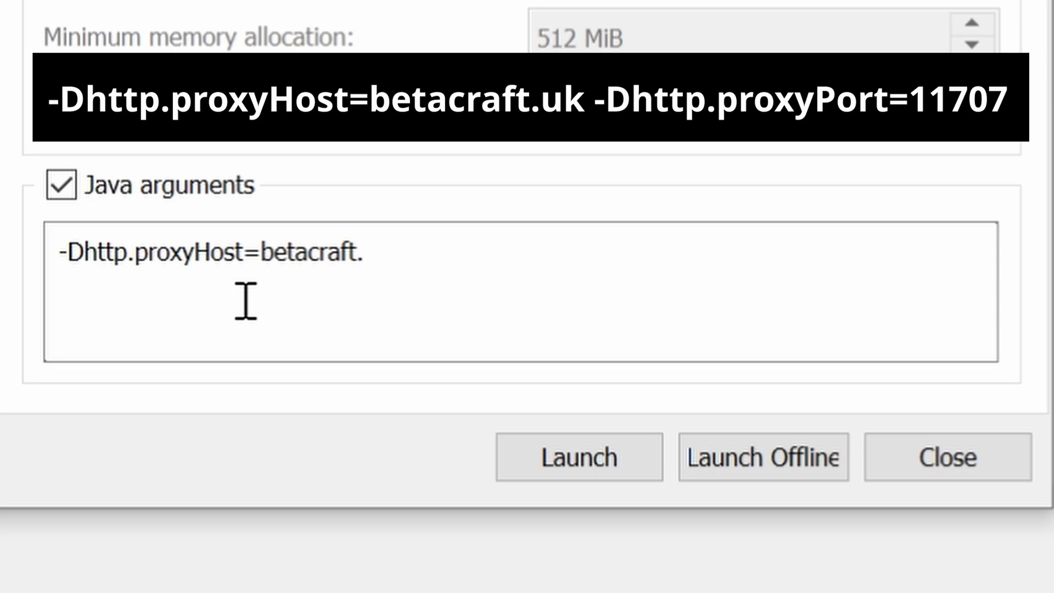
{"action": "type", "text": "uk -Dh"}
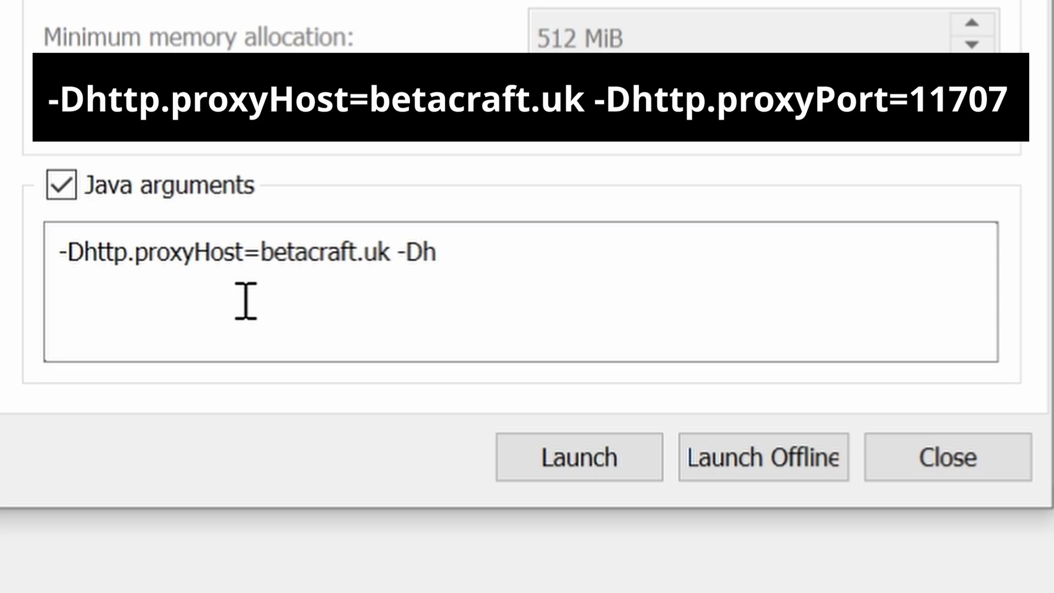
{"action": "type", "text": "ttp.proxy"}
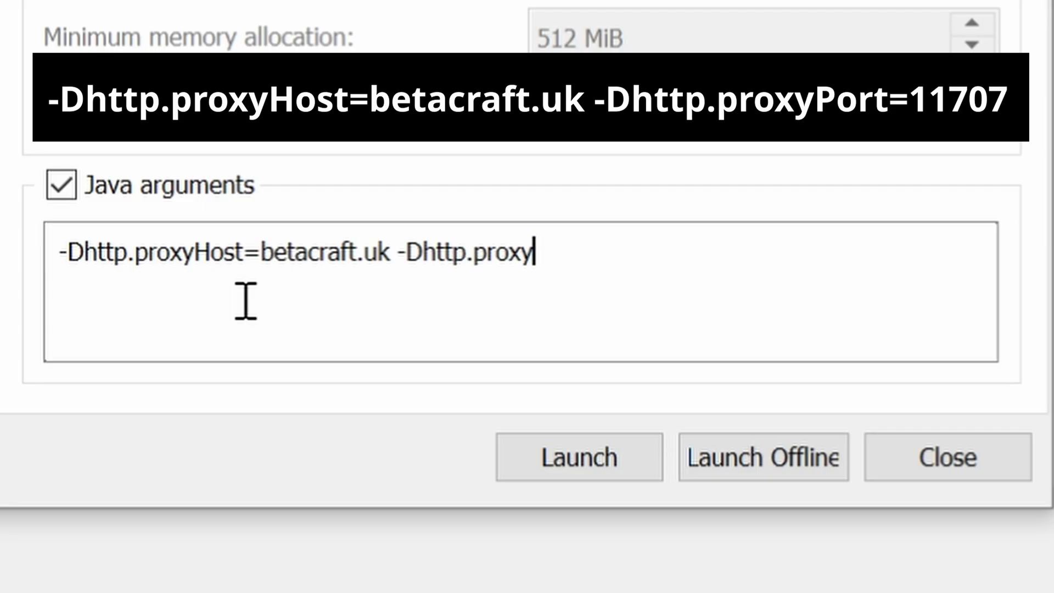
{"action": "type", "text": "Port"}
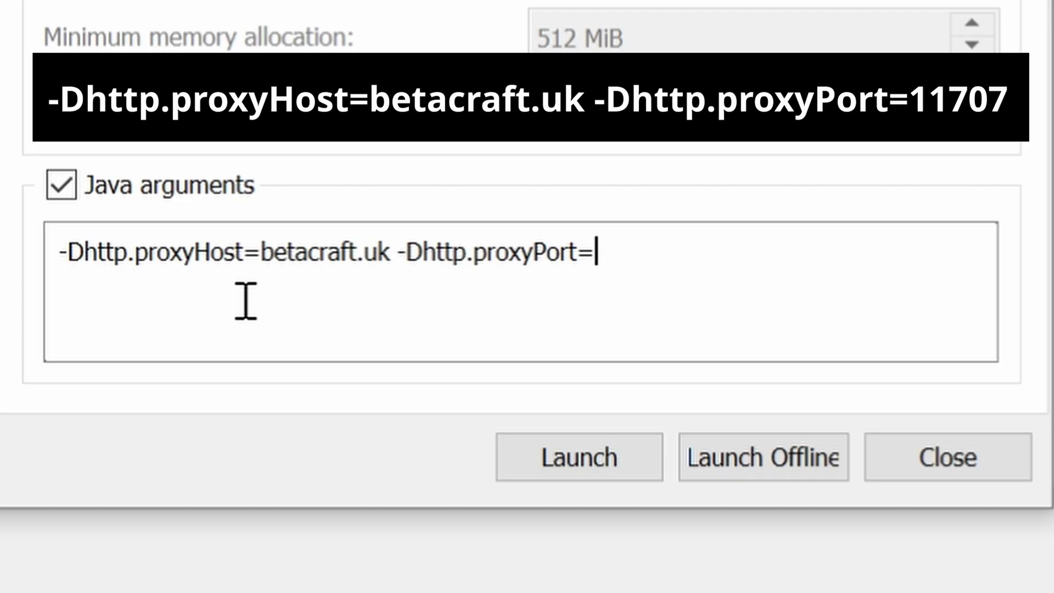
{"action": "type", "text": "=11707"}
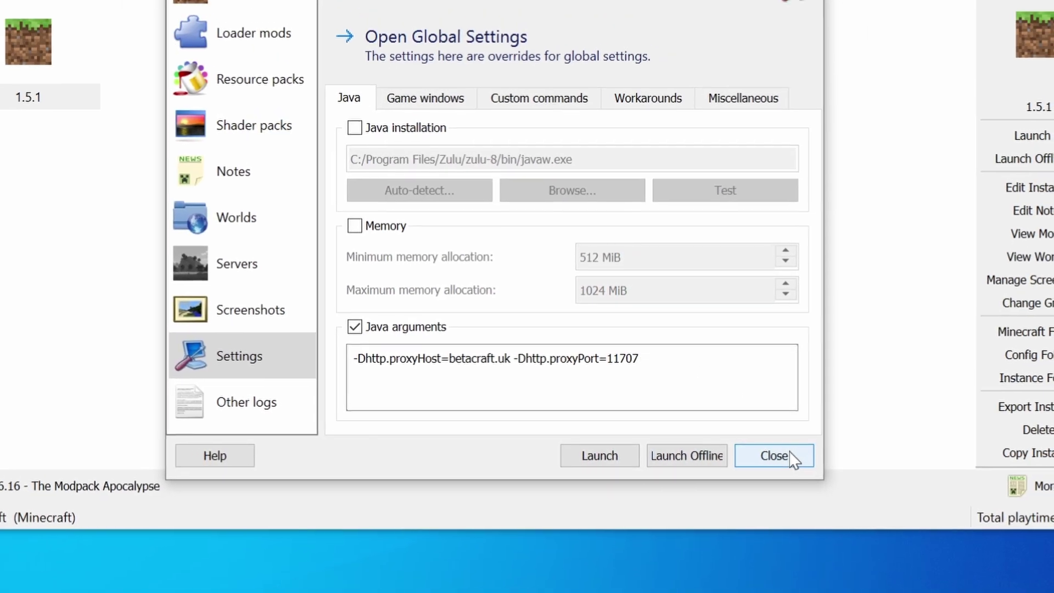
{"action": "left_click", "coordinate": [790, 457]}
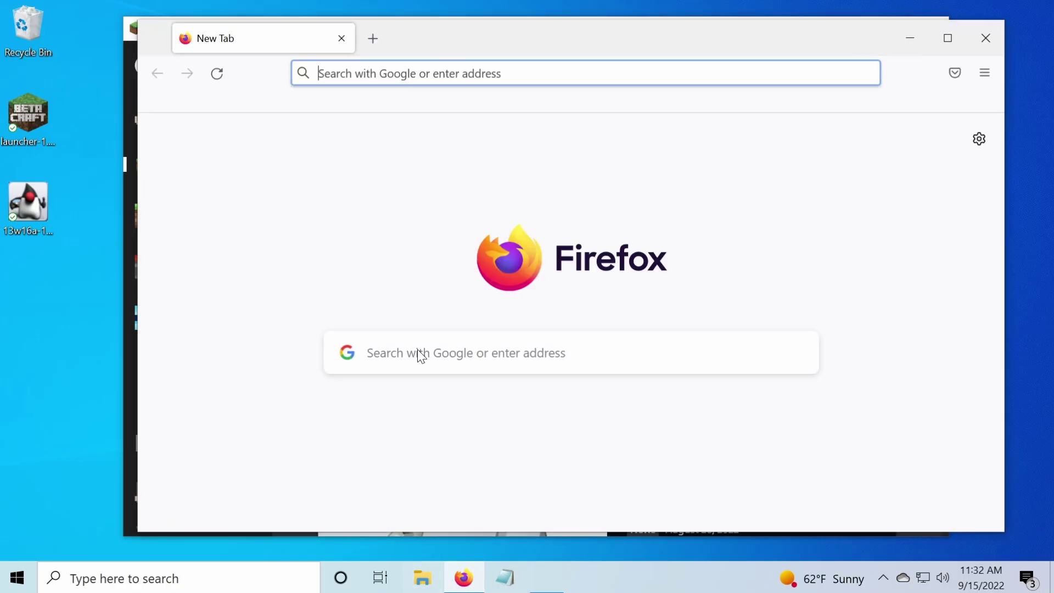
- Open the bookmarked 13w16a wiki page in Firefox, search the wiki for 11w49a and open the Java Edition 11w49a article
{"action": "left_click", "coordinate": [380, 104]}
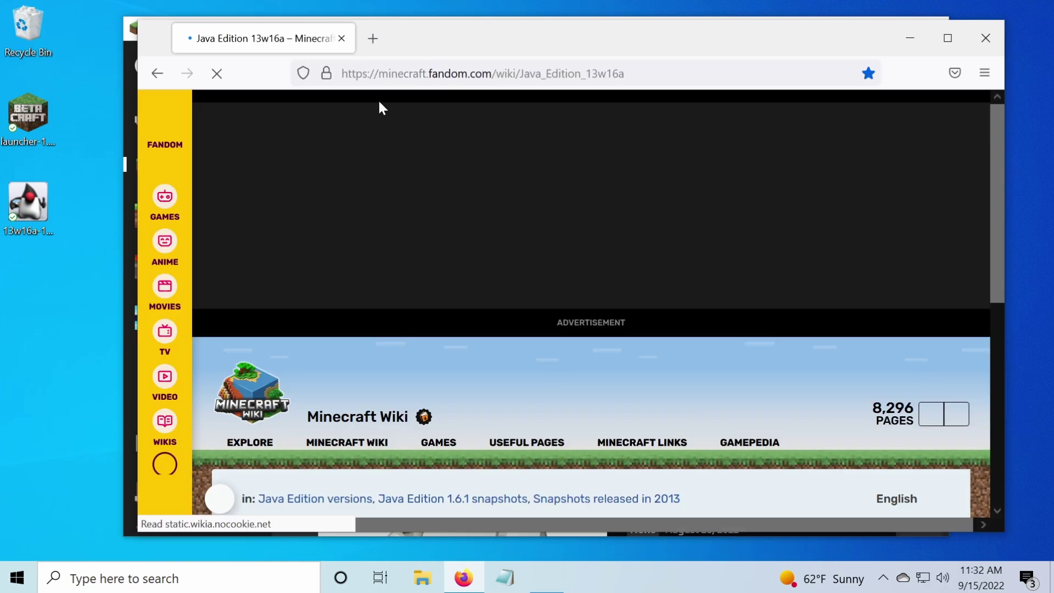
{"action": "left_click", "coordinate": [929, 418]}
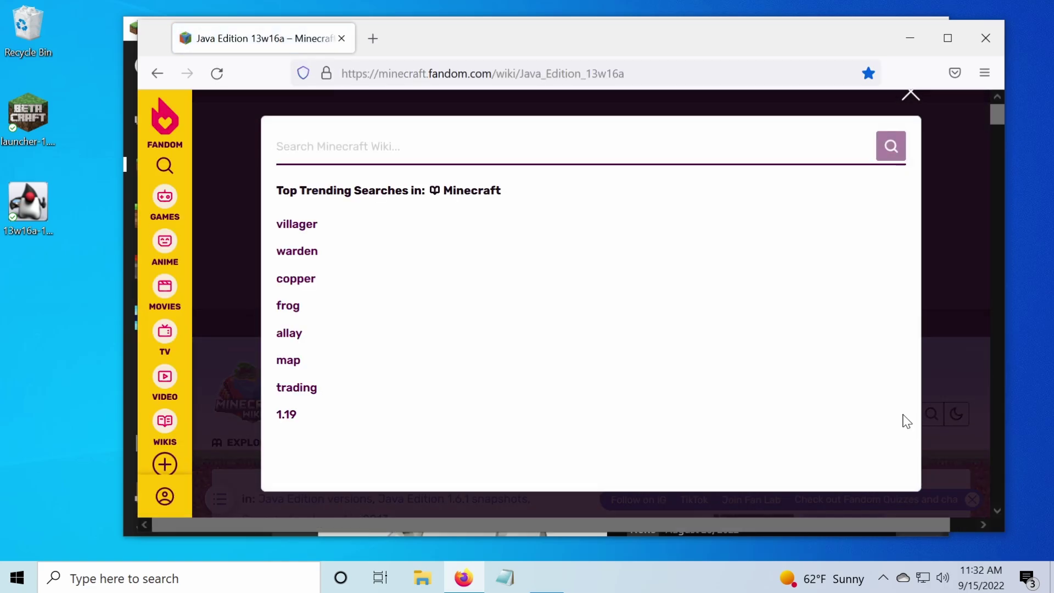
{"action": "type", "text": "11w"}
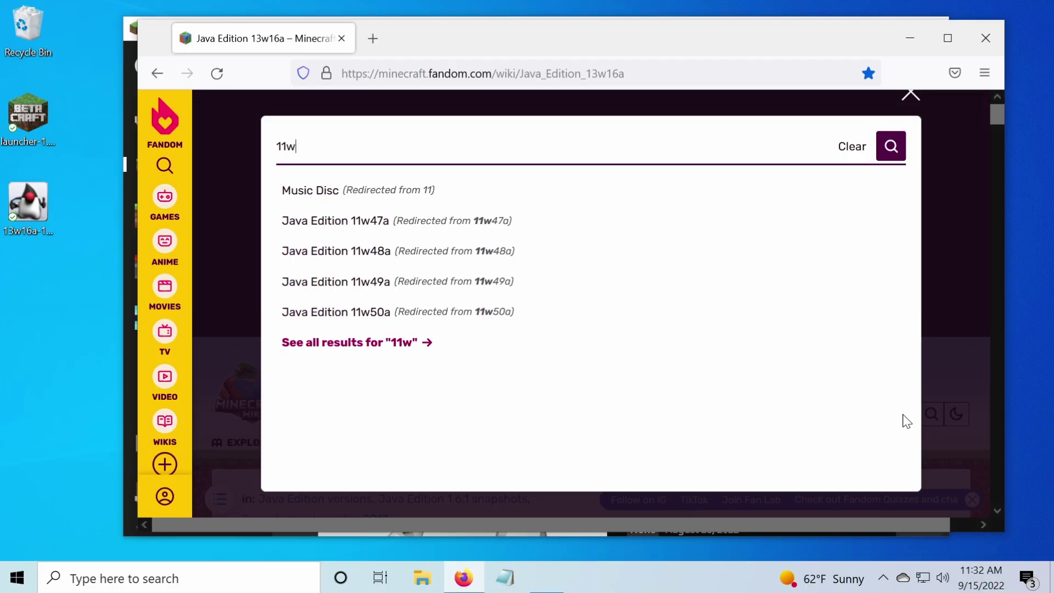
{"action": "type", "text": "49a"}
{"action": "key", "text": "Return"}
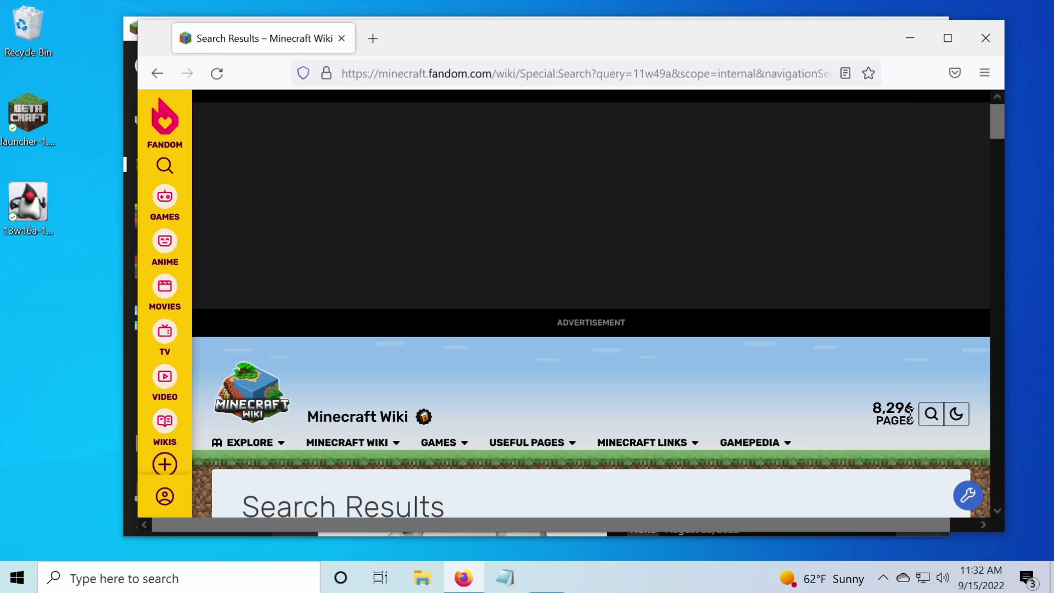
{"action": "mouse_move", "coordinate": [741, 431]}
{"action": "scroll", "coordinate": [741, 431], "scroll_direction": "down", "scroll_amount": 8}
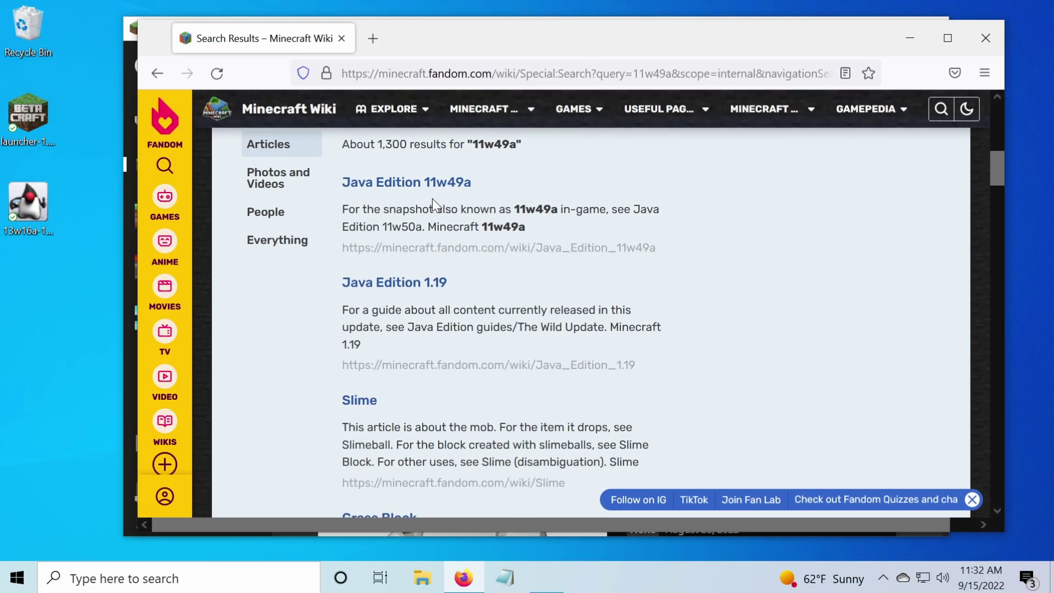
{"action": "left_click", "coordinate": [434, 186]}
- Open the client's .json download for 11w49a, look through its contents and switch it to raw data
{"action": "scroll", "coordinate": [658, 268], "scroll_direction": "down", "scroll_amount": 10}
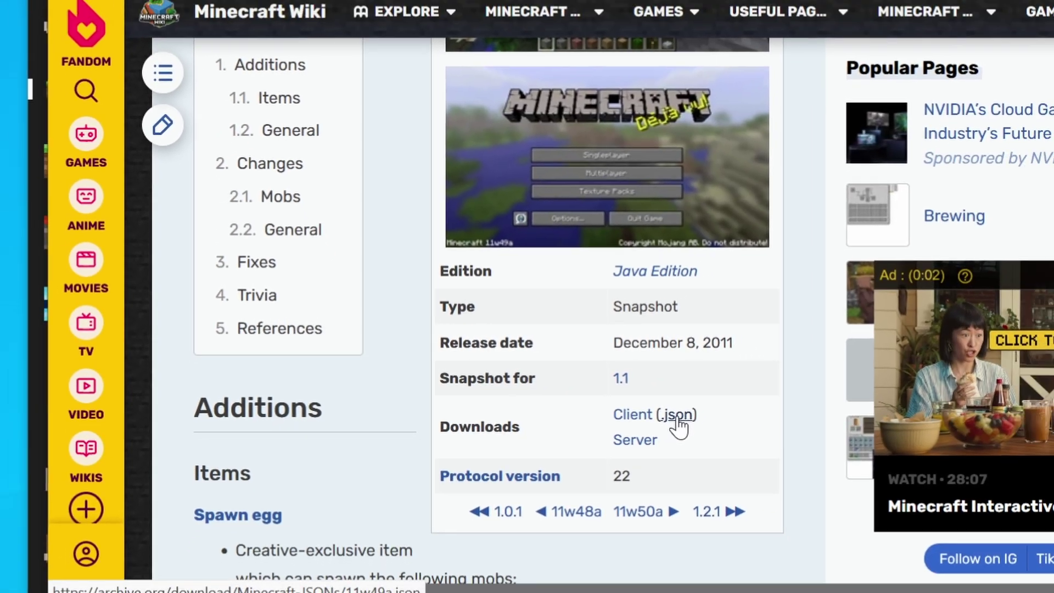
{"action": "left_click", "coordinate": [678, 420]}
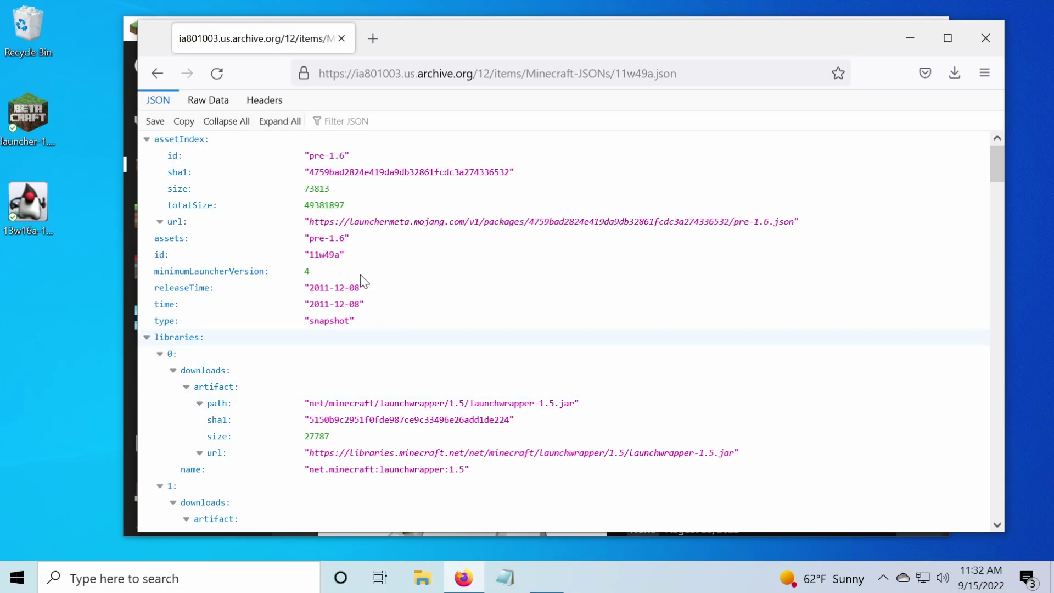
{"action": "scroll", "coordinate": [360, 286], "scroll_direction": "down", "scroll_amount": 20}
{"action": "scroll", "coordinate": [340, 324], "scroll_direction": "down", "scroll_amount": 20}
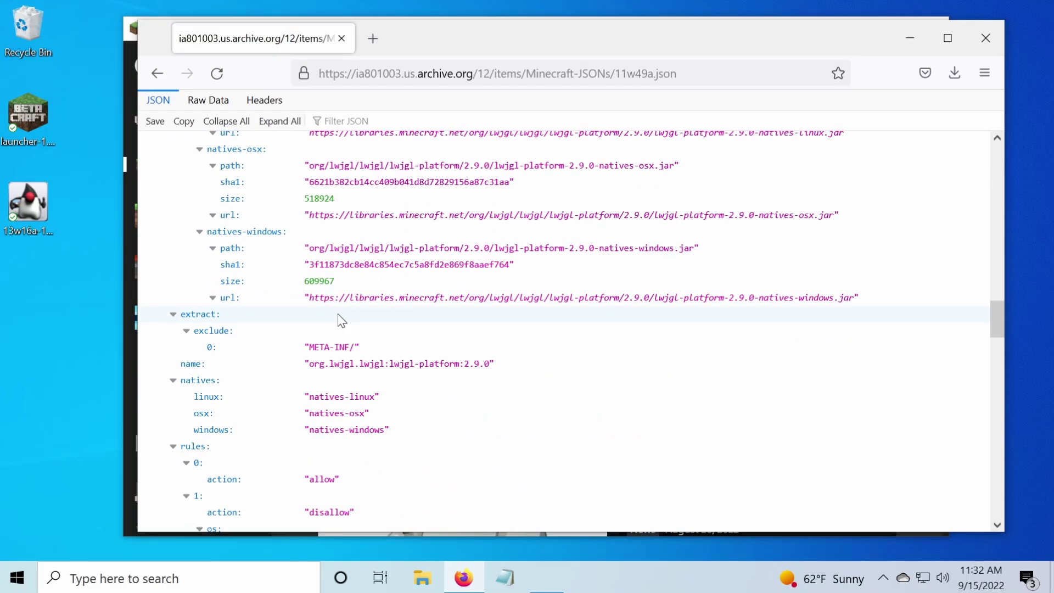
{"action": "scroll", "coordinate": [340, 335], "scroll_direction": "down", "scroll_amount": 8}
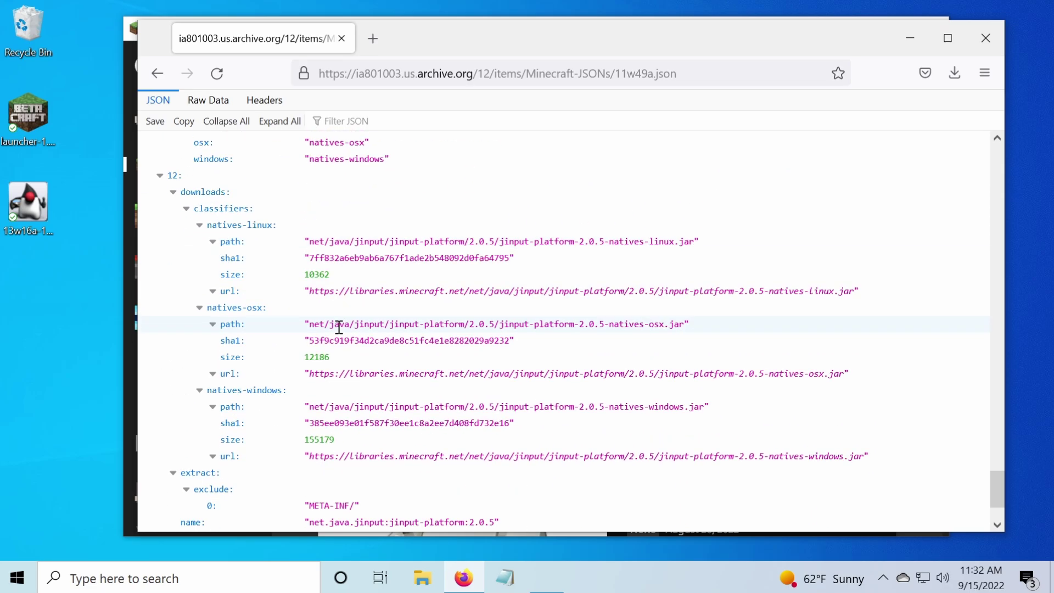
{"action": "left_click", "coordinate": [208, 100]}
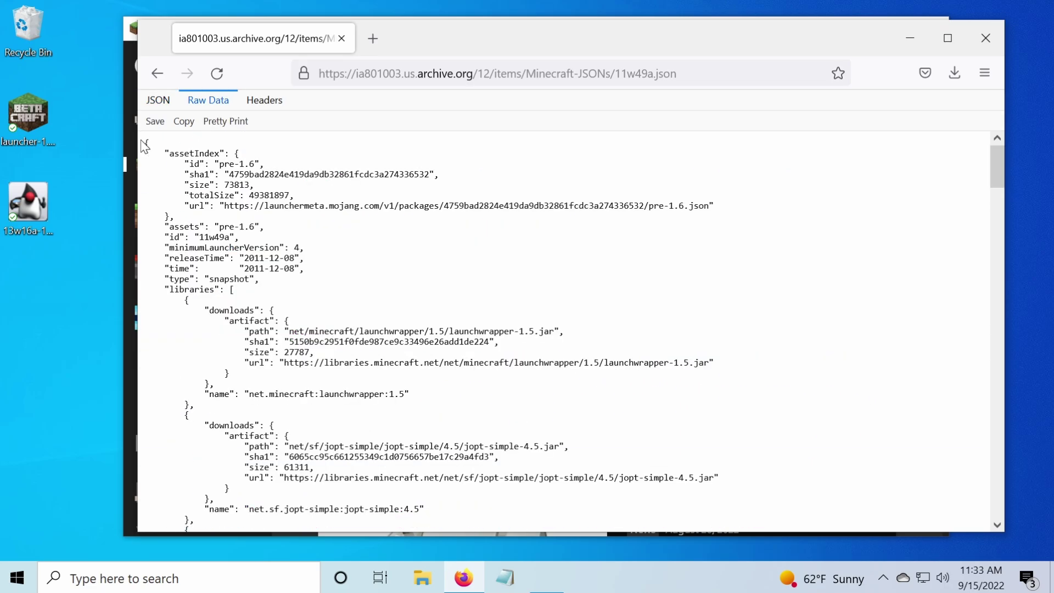
- Copy the entire raw 11w49a JSON text and paste it into an empty Notepad document
{"action": "left_click_drag", "start_coordinate": [142, 141], "coordinate": [792, 530]}
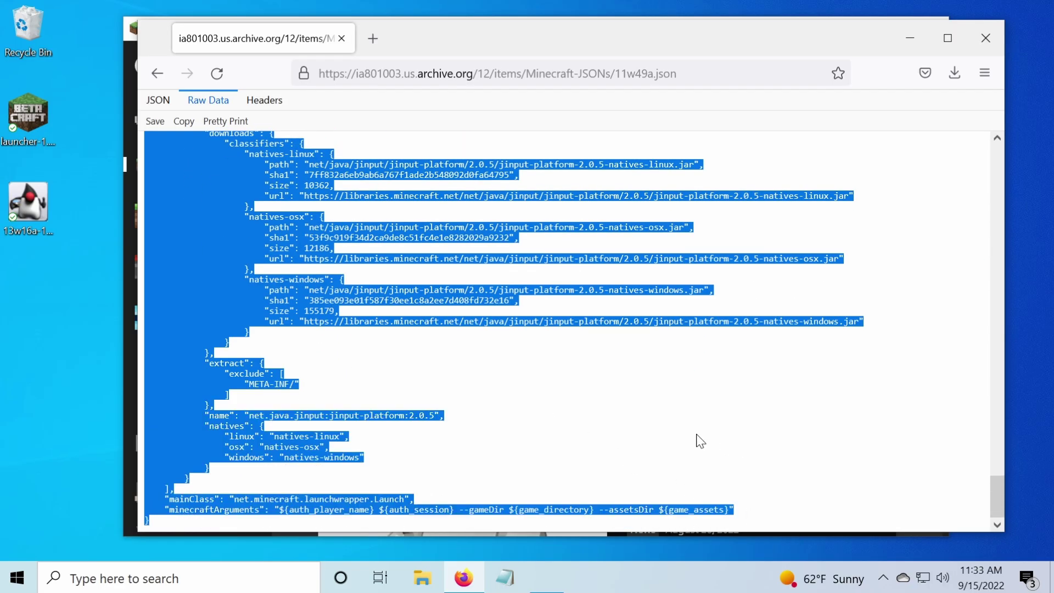
{"action": "right_click", "coordinate": [371, 504]}
{"action": "left_click", "coordinate": [404, 331]}
{"action": "left_click", "coordinate": [505, 575]}
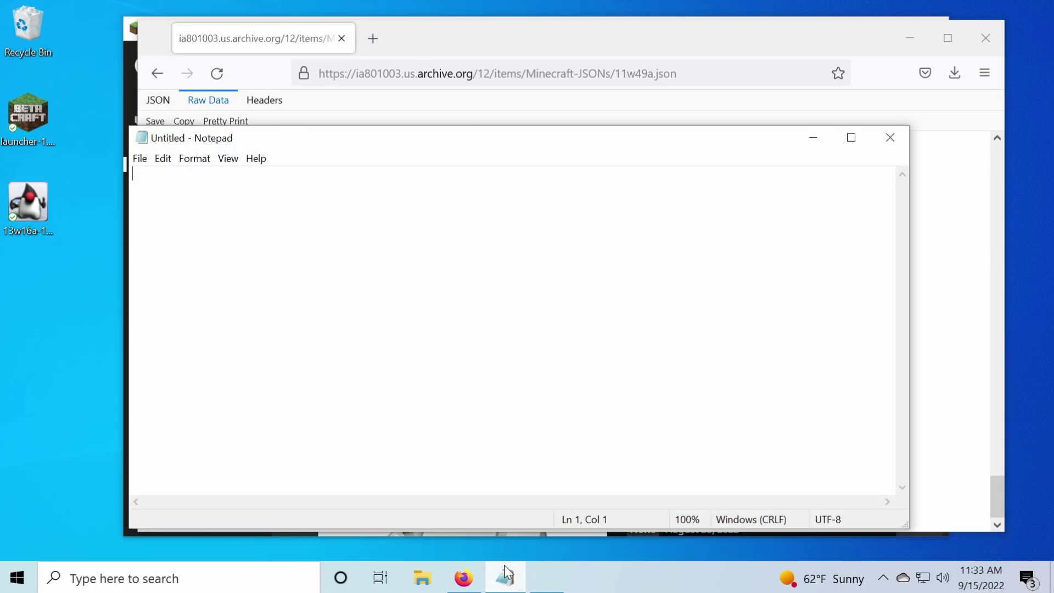
{"action": "right_click", "coordinate": [150, 178]}
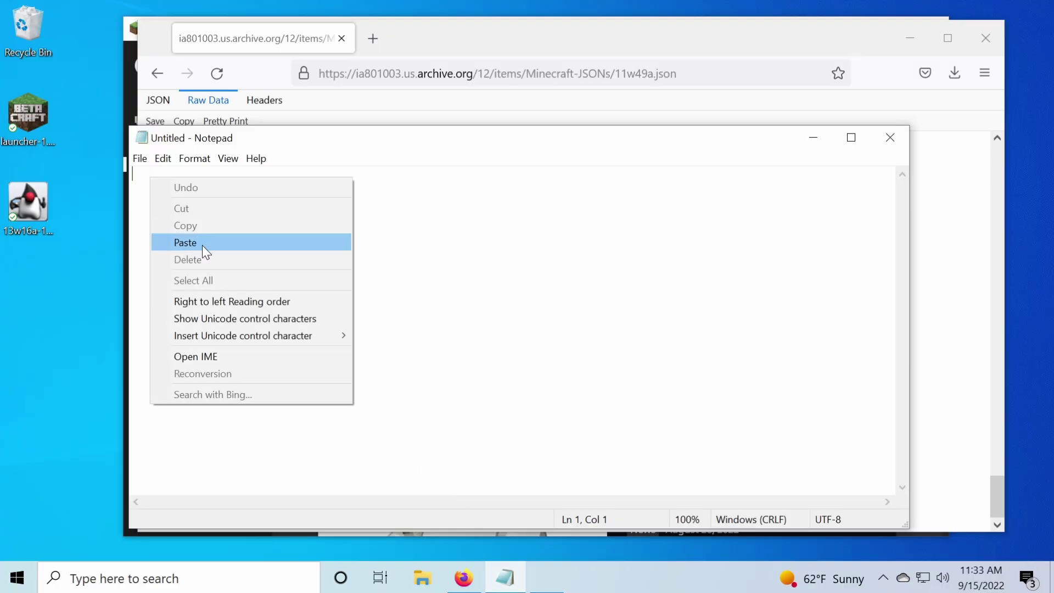
{"action": "left_click", "coordinate": [203, 244]}
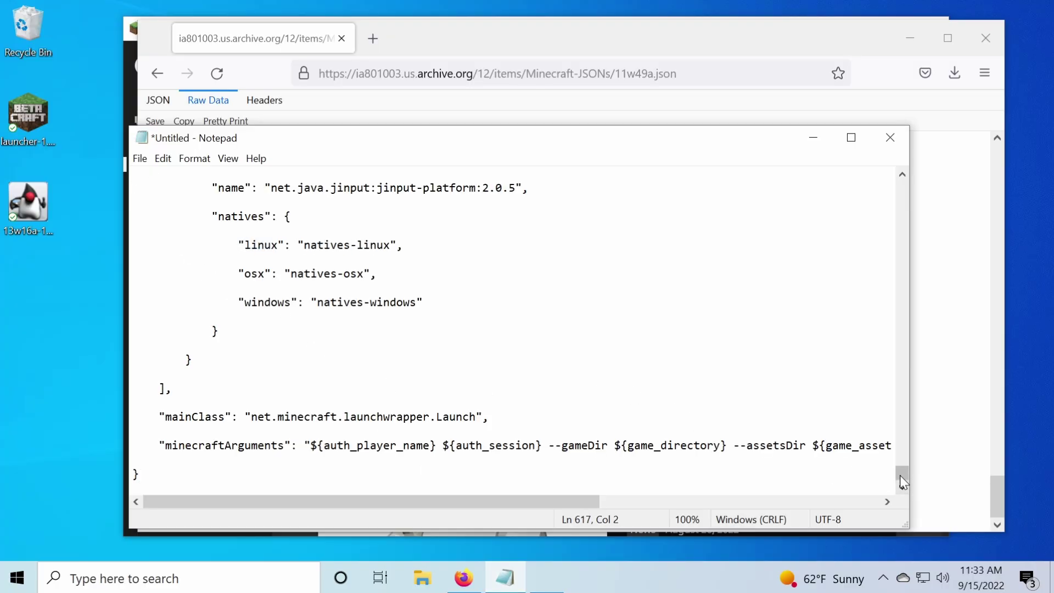
- Save the pasted JSON text to the desktop as 11w49a.txt with the file type set to All Files
{"action": "left_click_drag", "start_coordinate": [900, 475], "coordinate": [867, 185]}
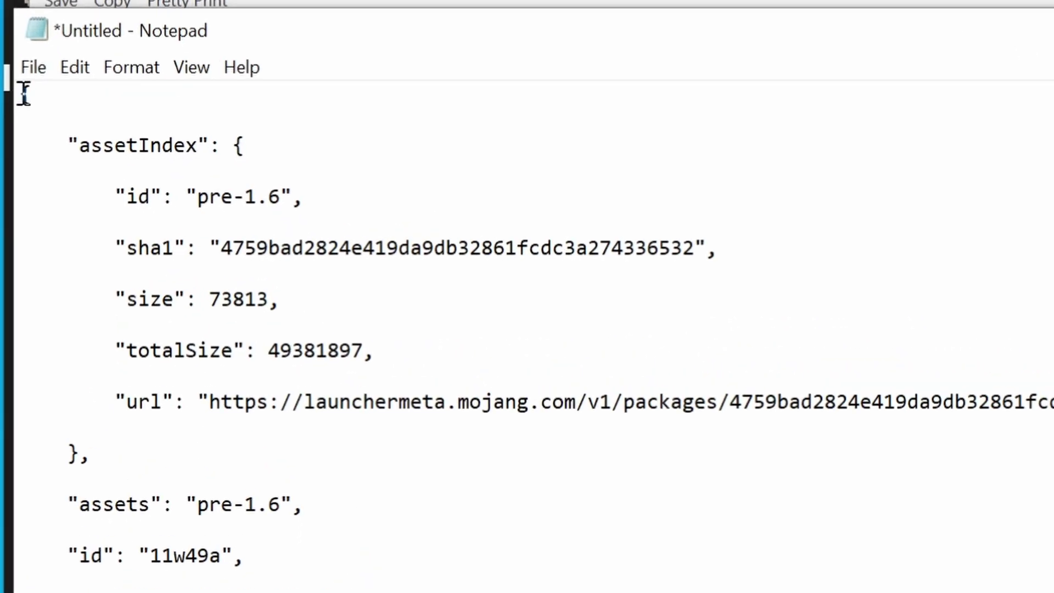
{"action": "left_click", "coordinate": [28, 70]}
{"action": "left_click", "coordinate": [96, 222]}
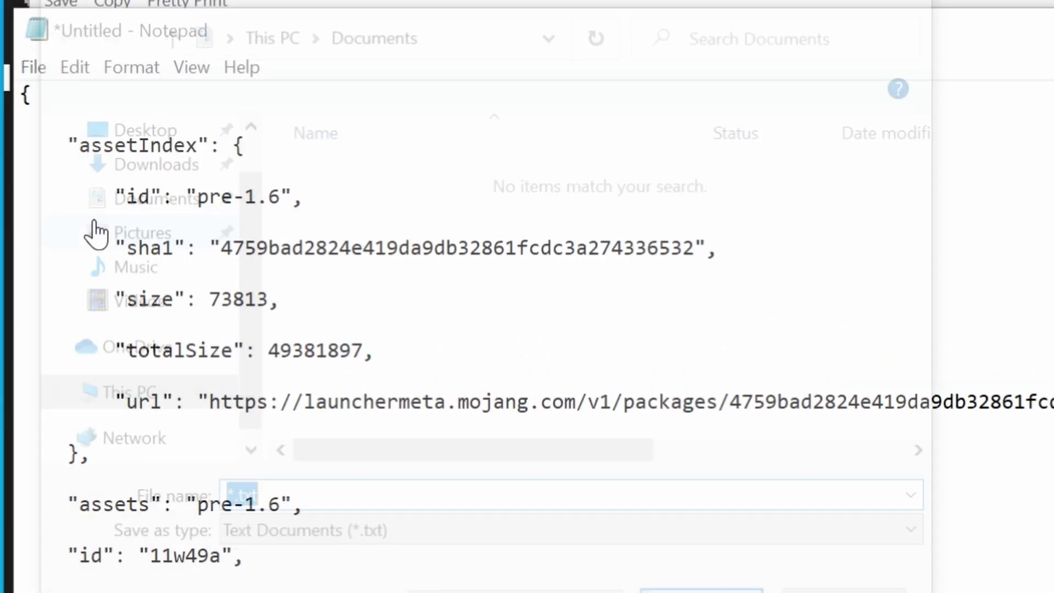
{"action": "left_click", "coordinate": [132, 126]}
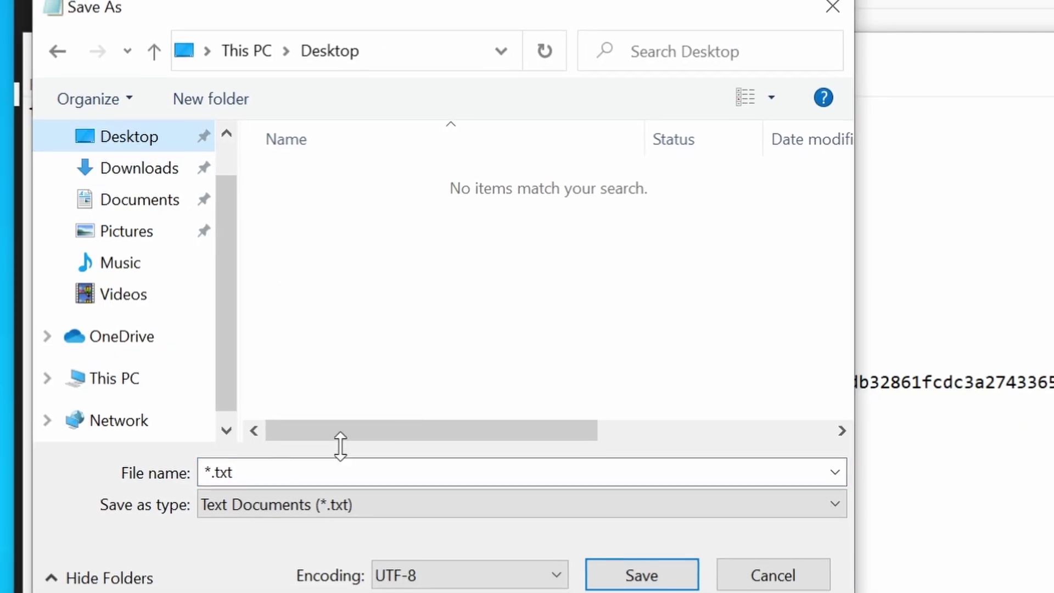
{"action": "left_click", "coordinate": [295, 492]}
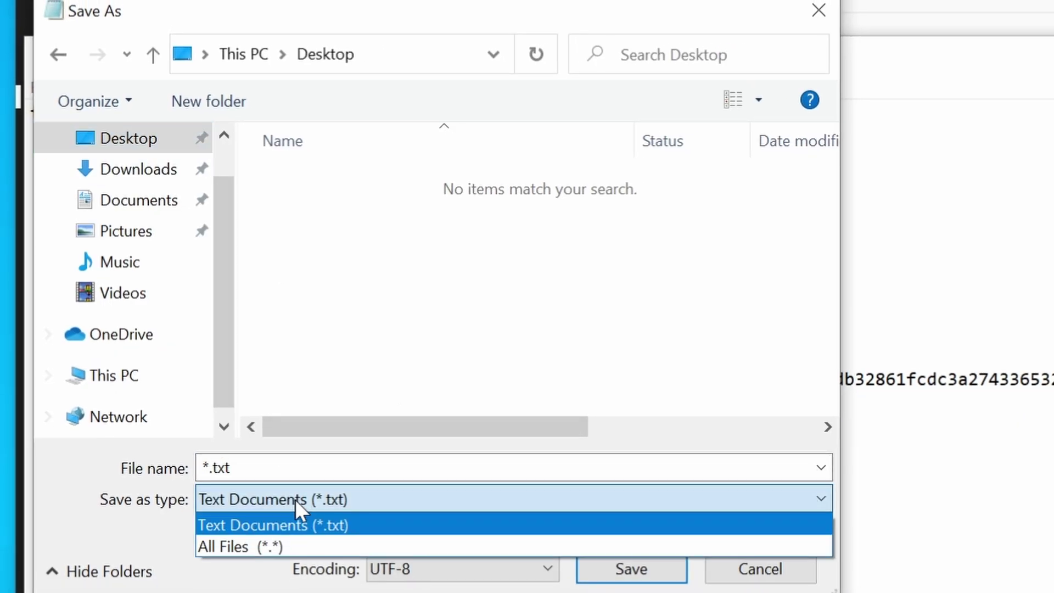
{"action": "left_click", "coordinate": [232, 548]}
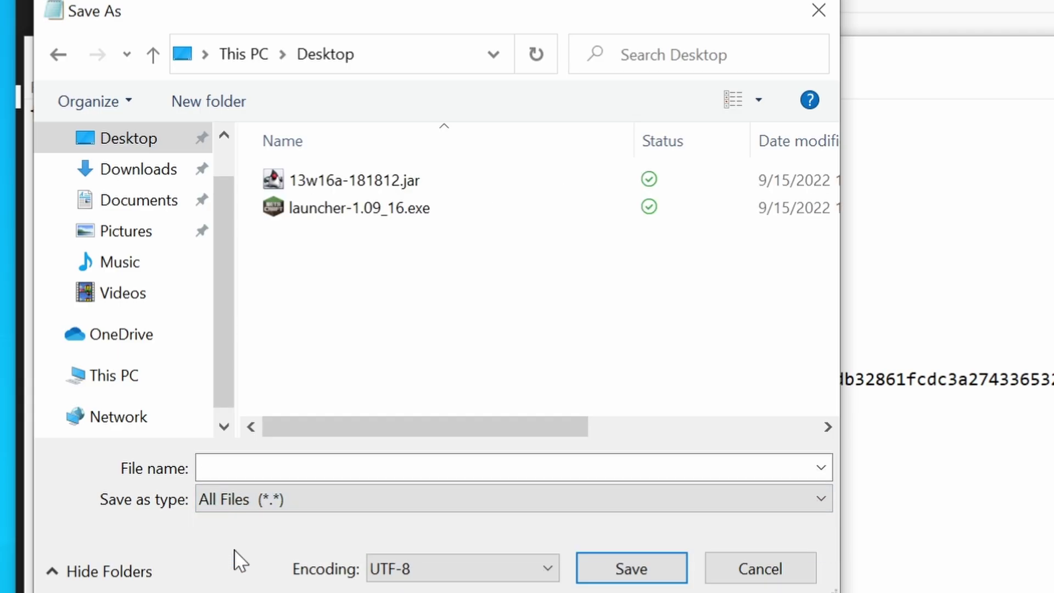
{"action": "left_click", "coordinate": [234, 472]}
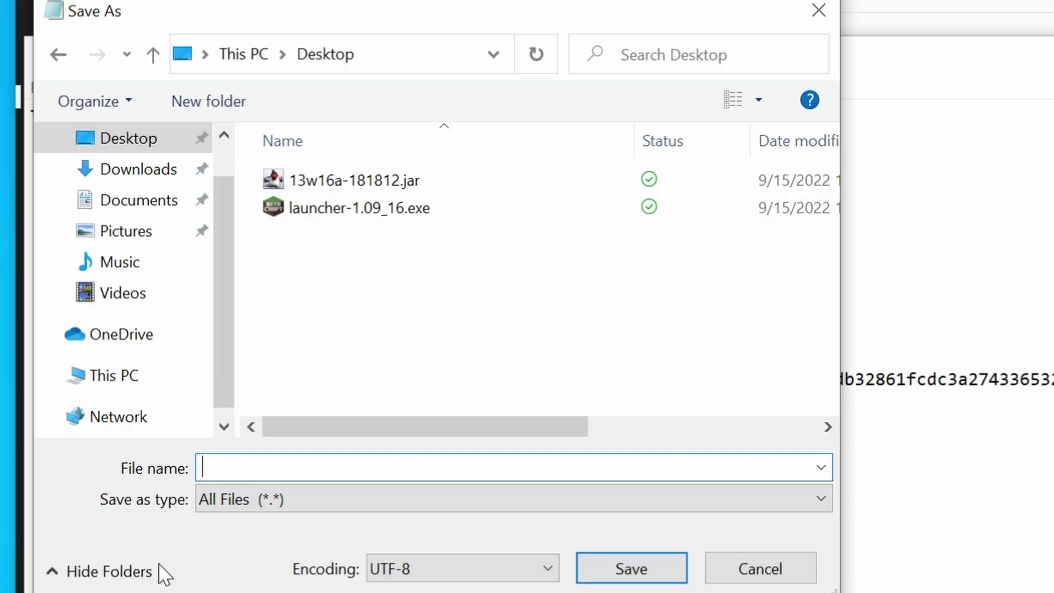
{"action": "type", "text": "11w49a"}
{"action": "left_click", "coordinate": [454, 569]}
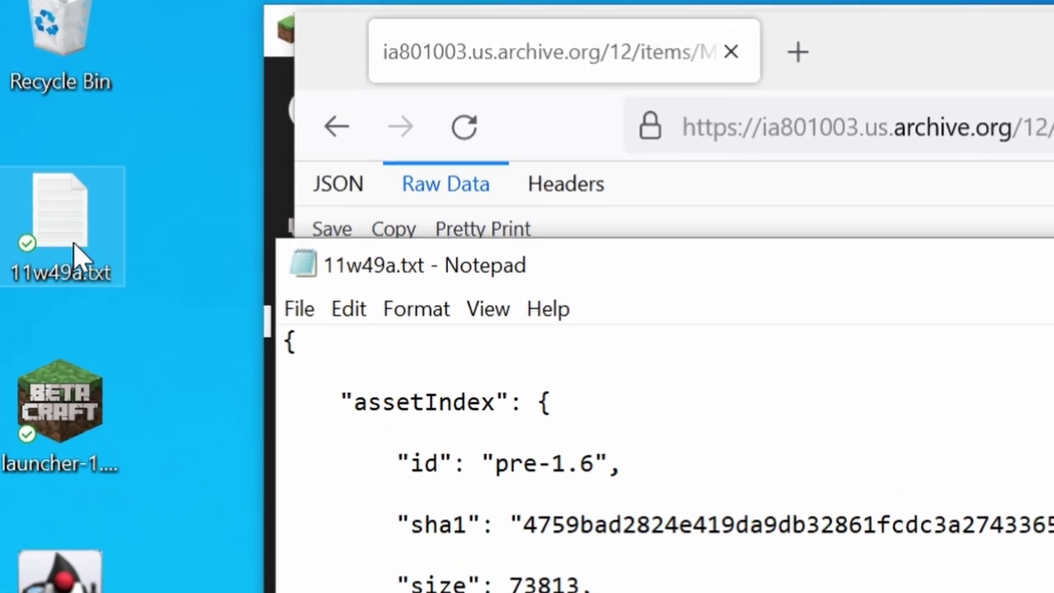
- Rename the desktop file 11w49a.txt to 11w49a.json and accept the change of file extension
{"action": "right_click", "coordinate": [62, 212]}
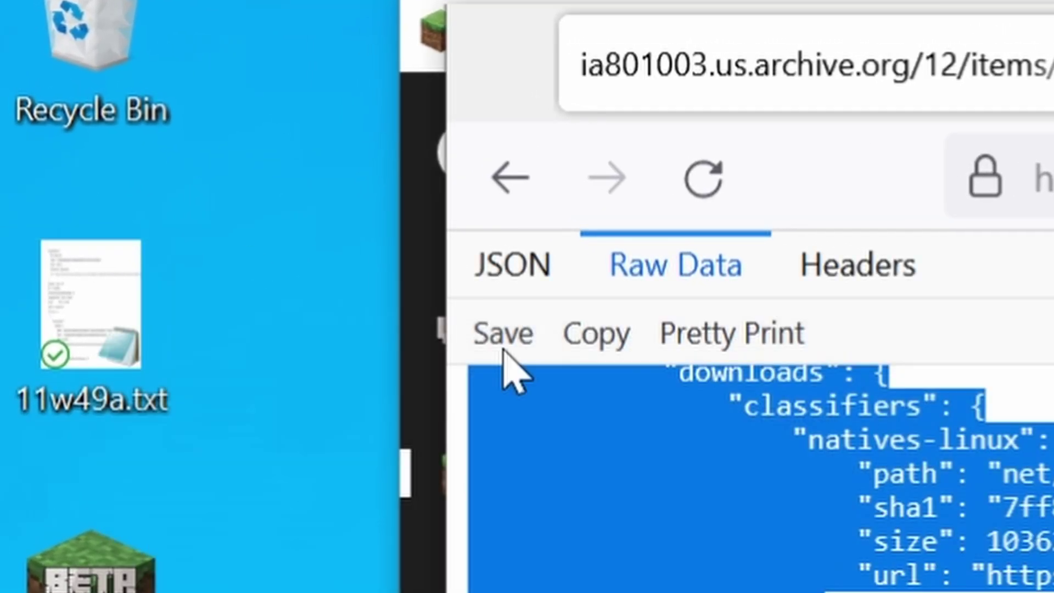
{"action": "right_click", "coordinate": [95, 297]}
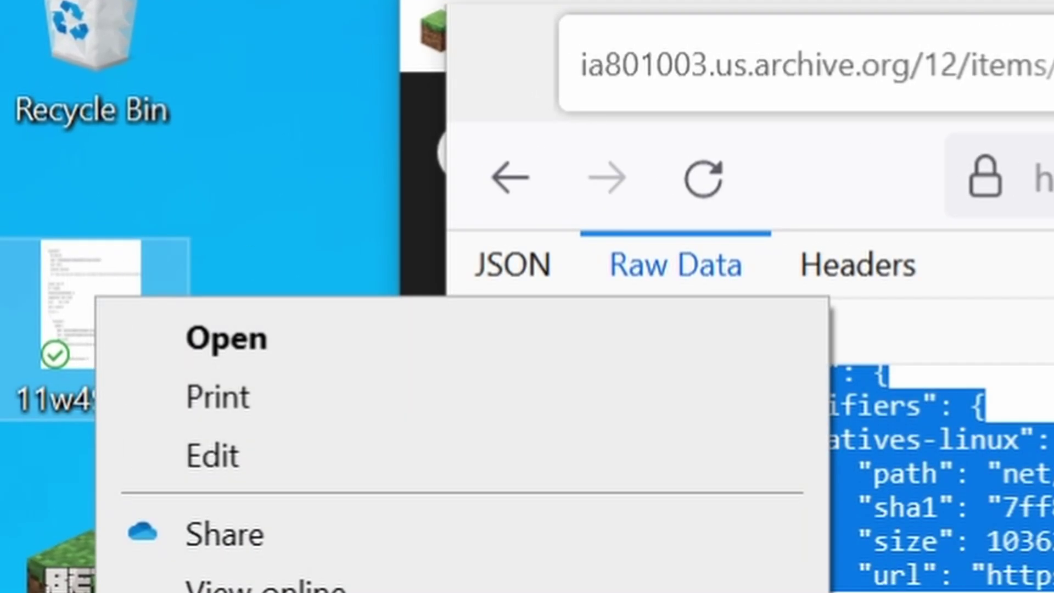
{"action": "key", "text": "m"}
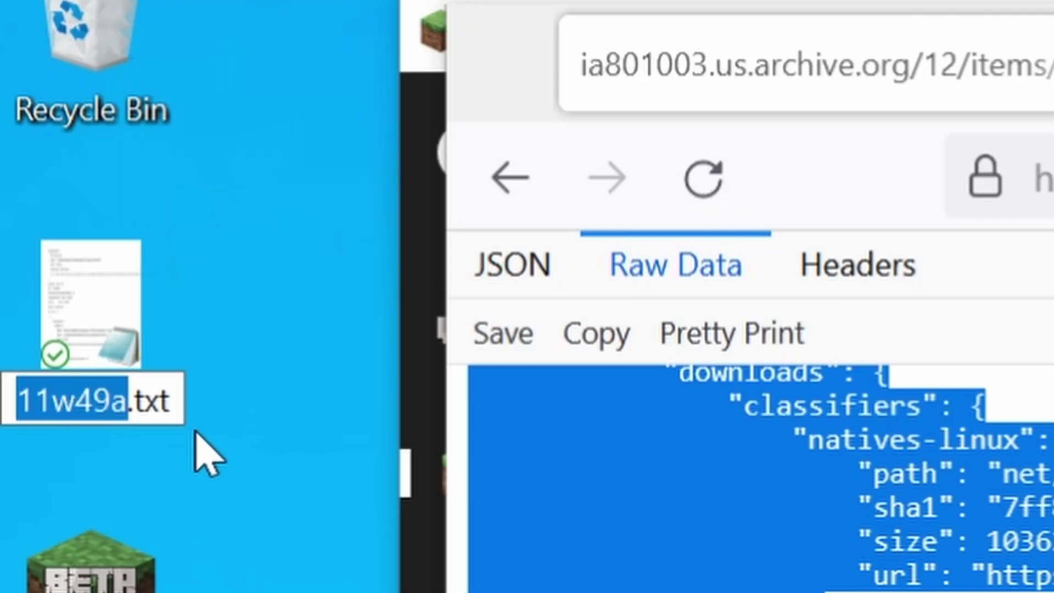
{"action": "key", "text": "End"}
{"action": "key", "text": "BackSpace"}
{"action": "key", "text": "BackSpace"}
{"action": "key", "text": "BackSpace"}
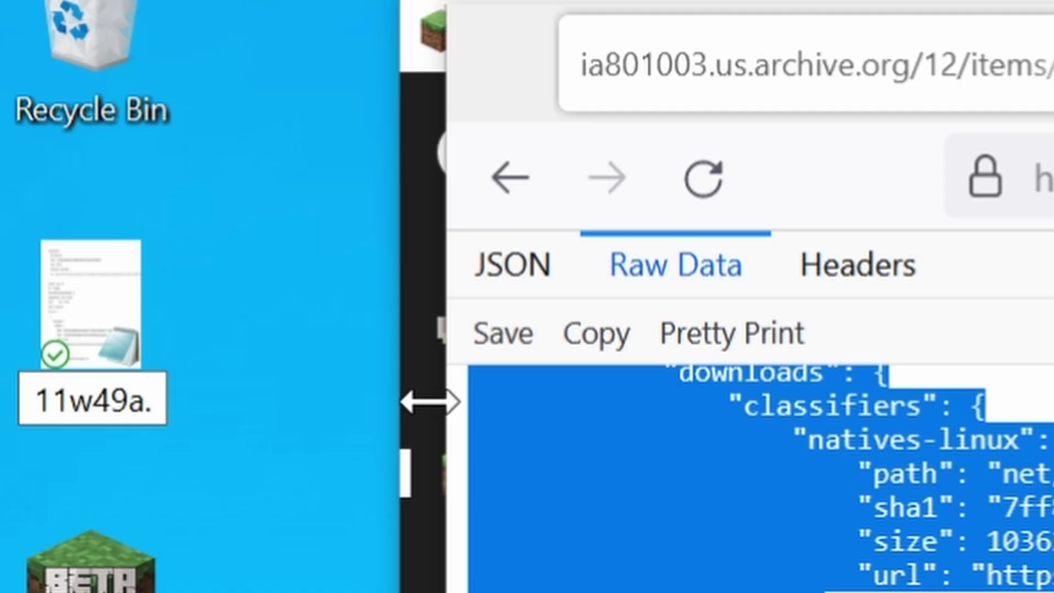
{"action": "type", "text": "json"}
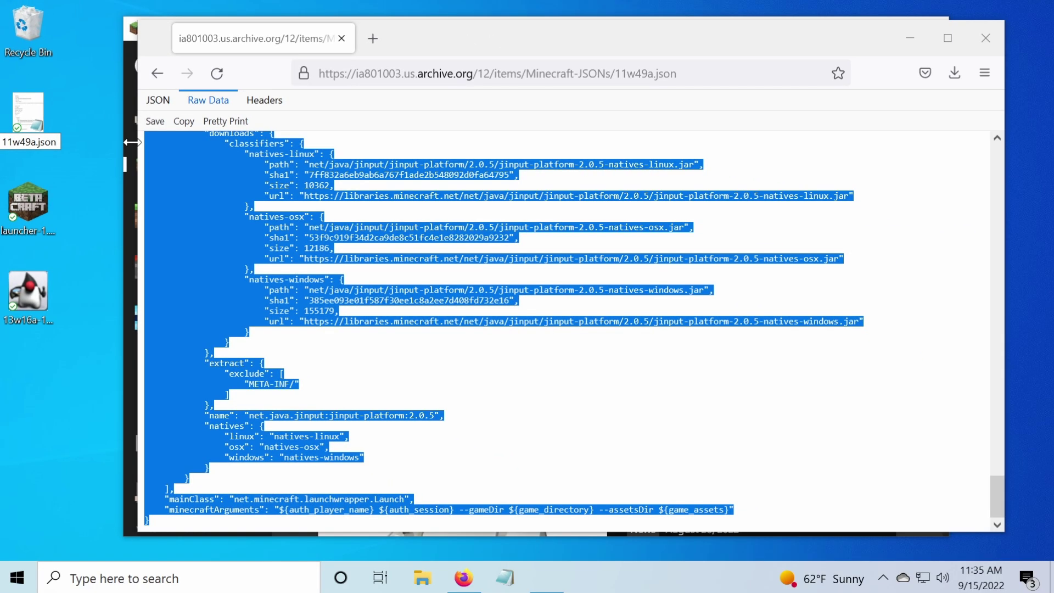
{"action": "key", "text": "Return"}
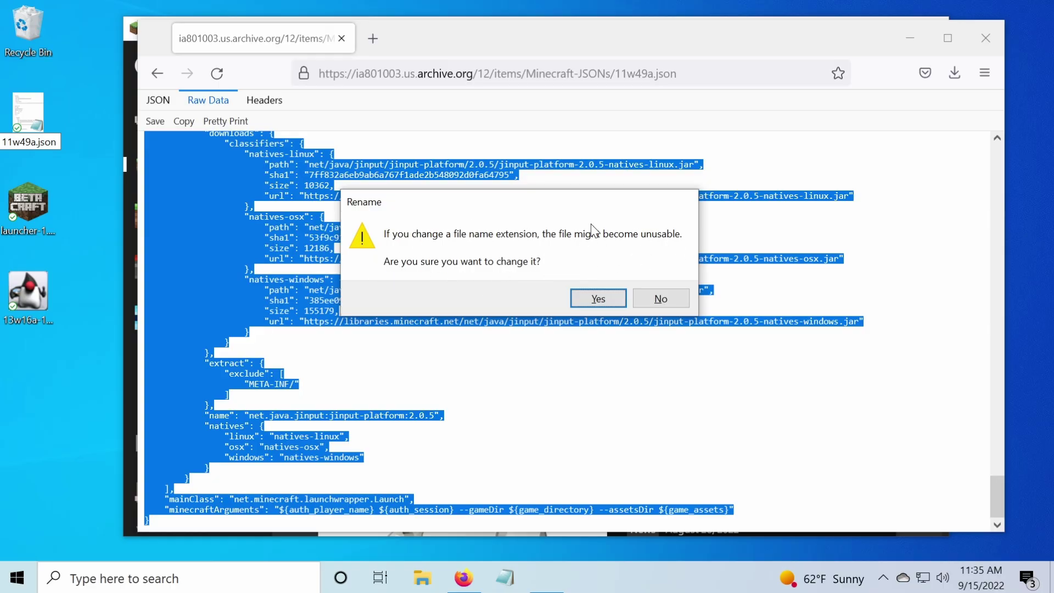
{"action": "left_click", "coordinate": [600, 301]}
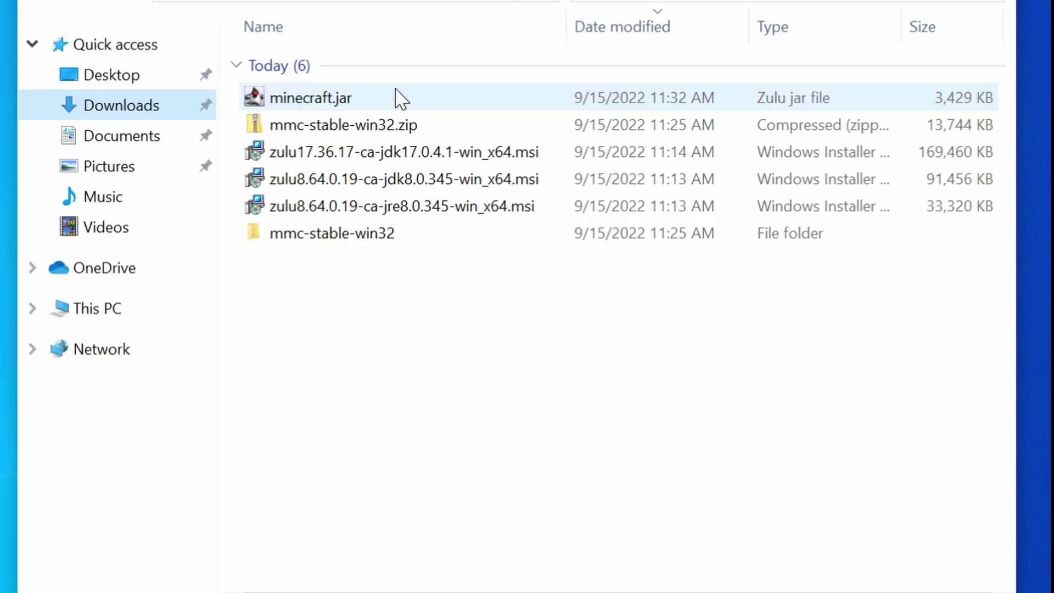
- Rename minecraft.jar in the Downloads folder to 11w49a.jar and place it beside 11w49a.json on the desktop
{"action": "left_click", "coordinate": [332, 106]}
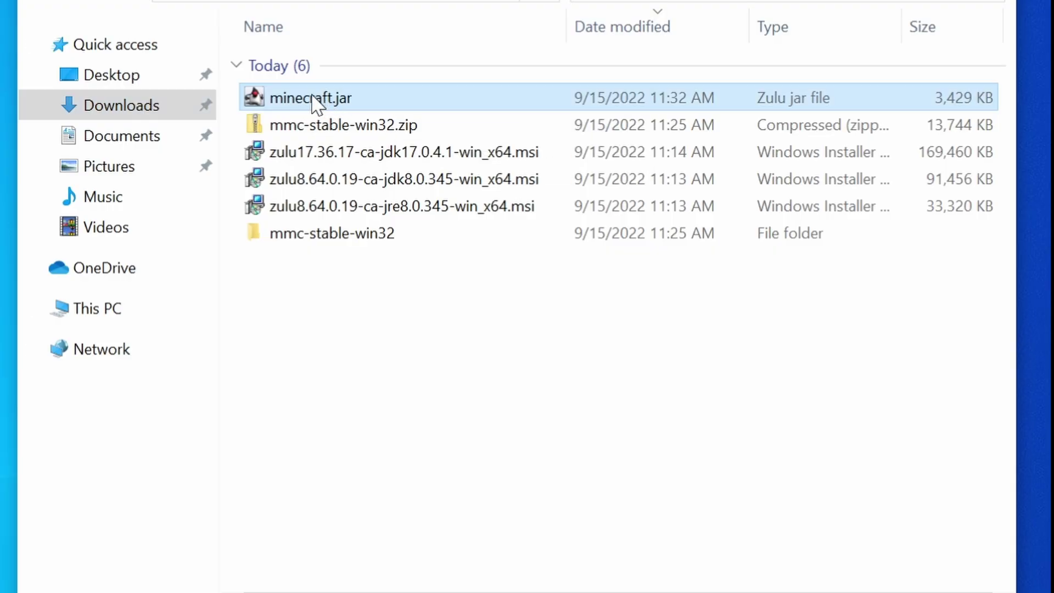
{"action": "right_click", "coordinate": [315, 104]}
{"action": "left_click", "coordinate": [412, 484]}
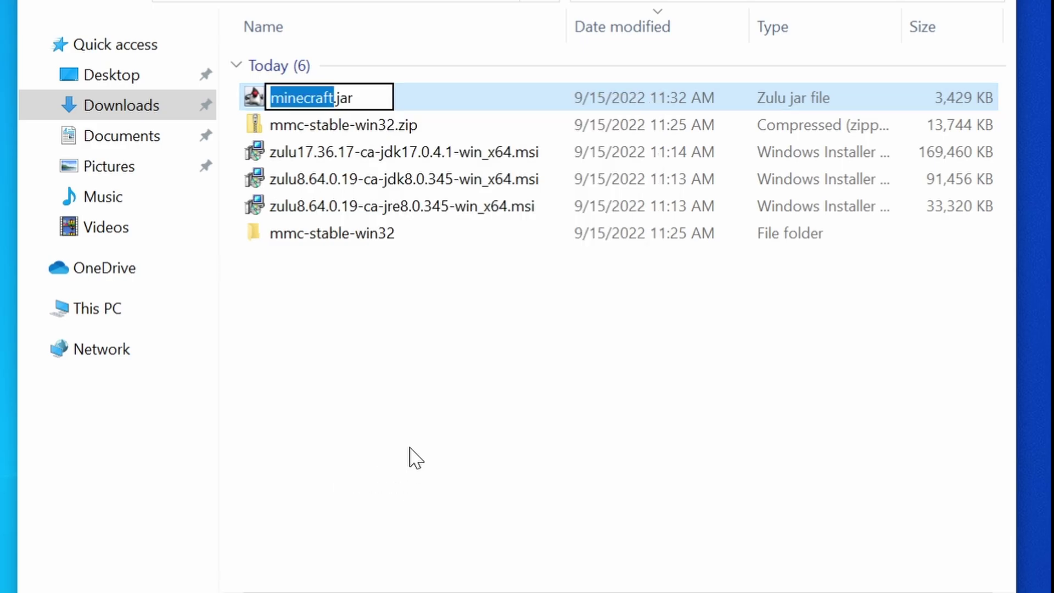
{"action": "type", "text": "11w49a"}
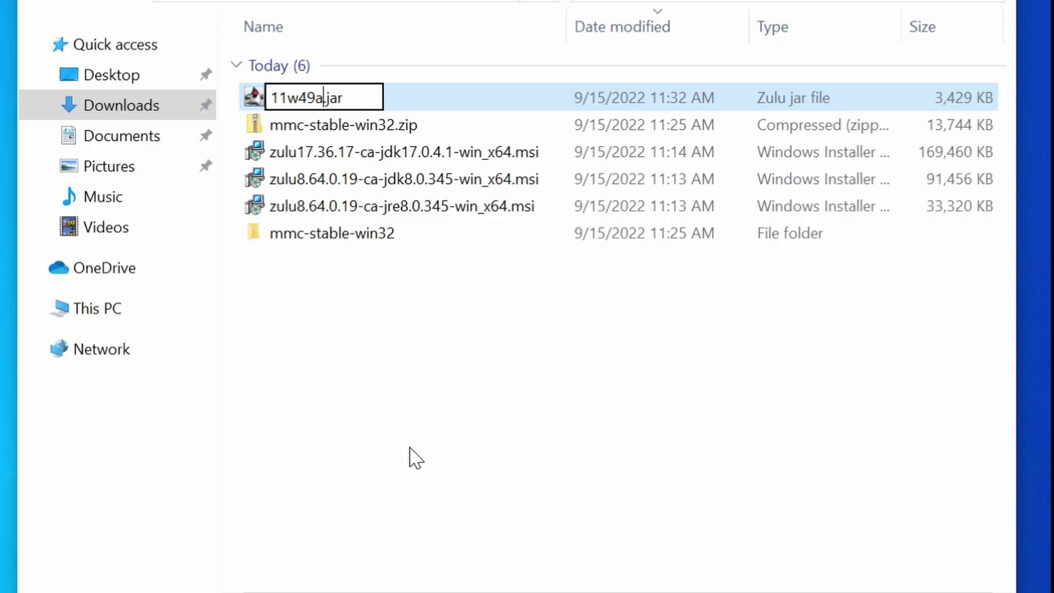
{"action": "key", "text": "Return"}
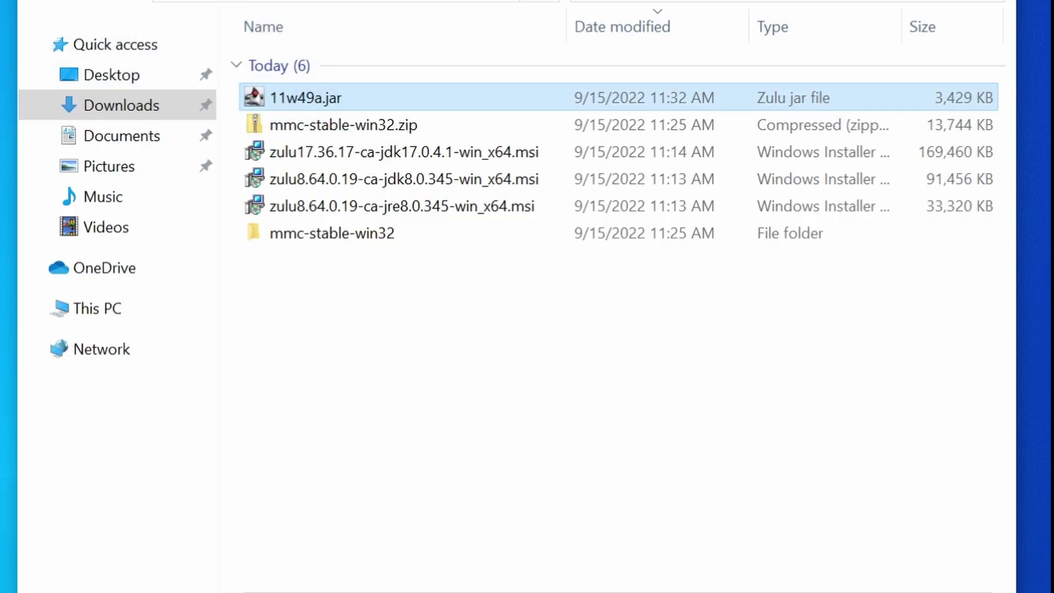
{"action": "key", "text": "Delete"}
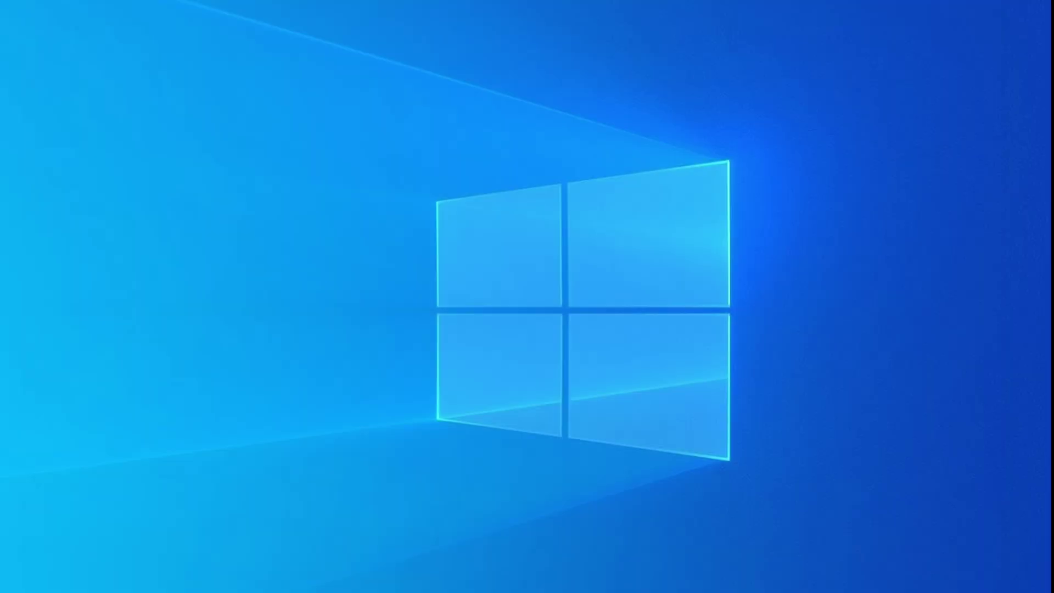
{"action": "left_click_drag", "start_coordinate": [47, 212], "coordinate": [29, 301]}
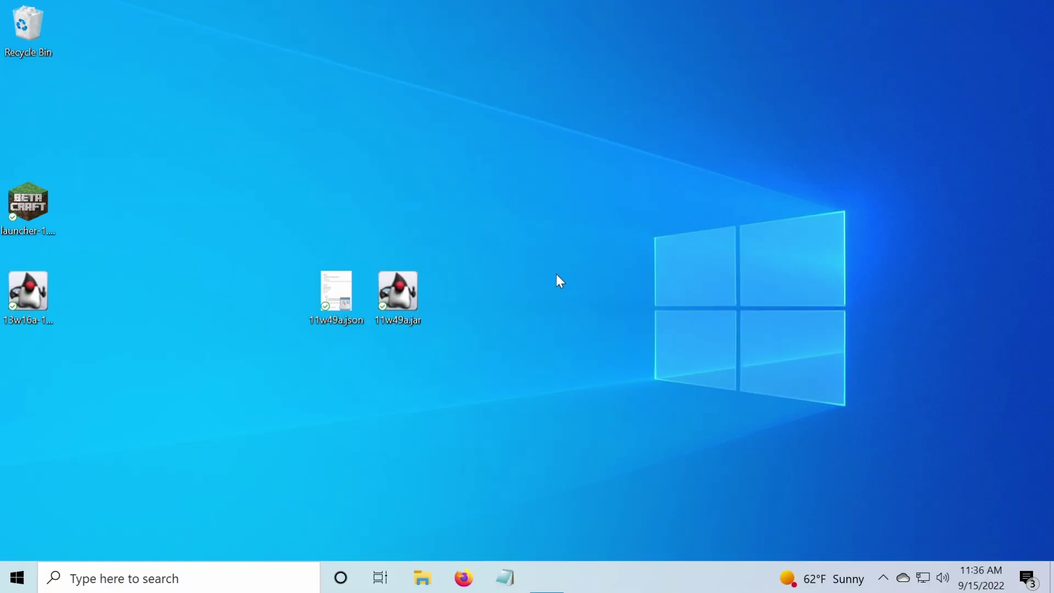
- Create a new folder on the desktop and name it 11w49a
{"action": "right_click", "coordinate": [551, 286]}
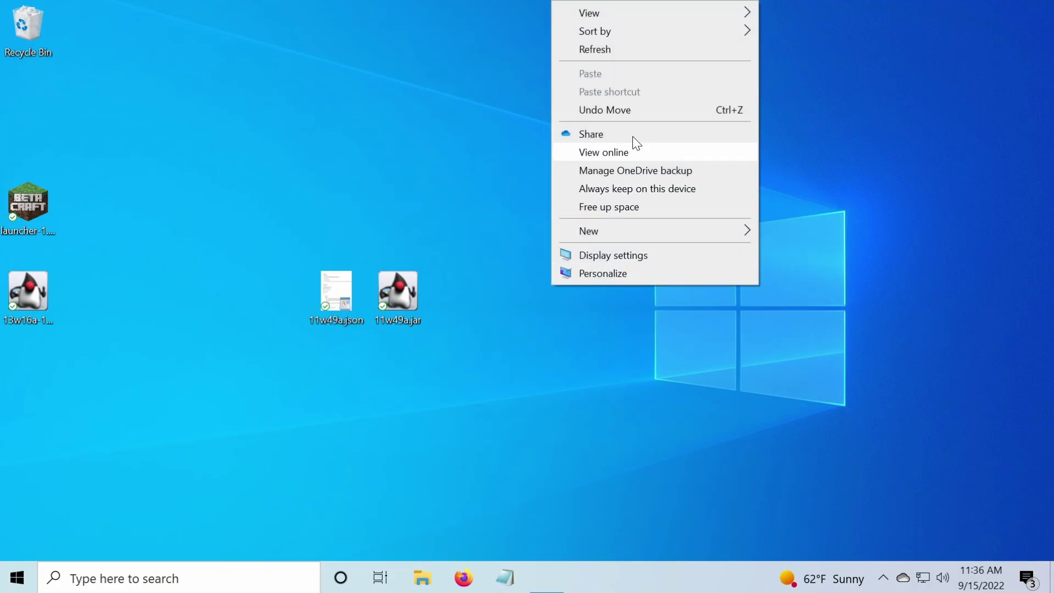
{"action": "mouse_move", "coordinate": [663, 233]}
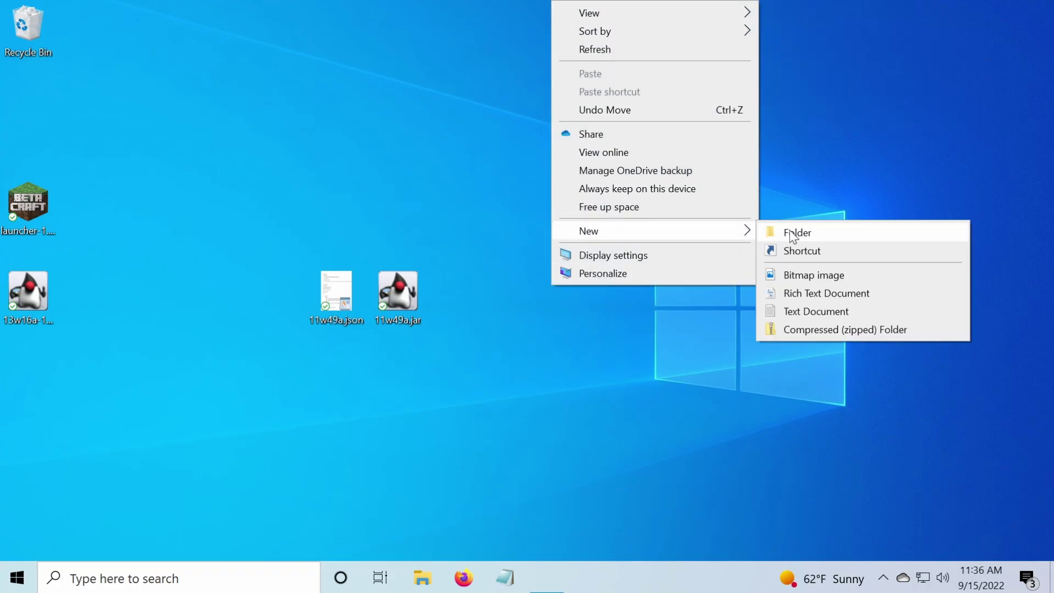
{"action": "left_click", "coordinate": [793, 231]}
{"action": "type", "text": "1"}
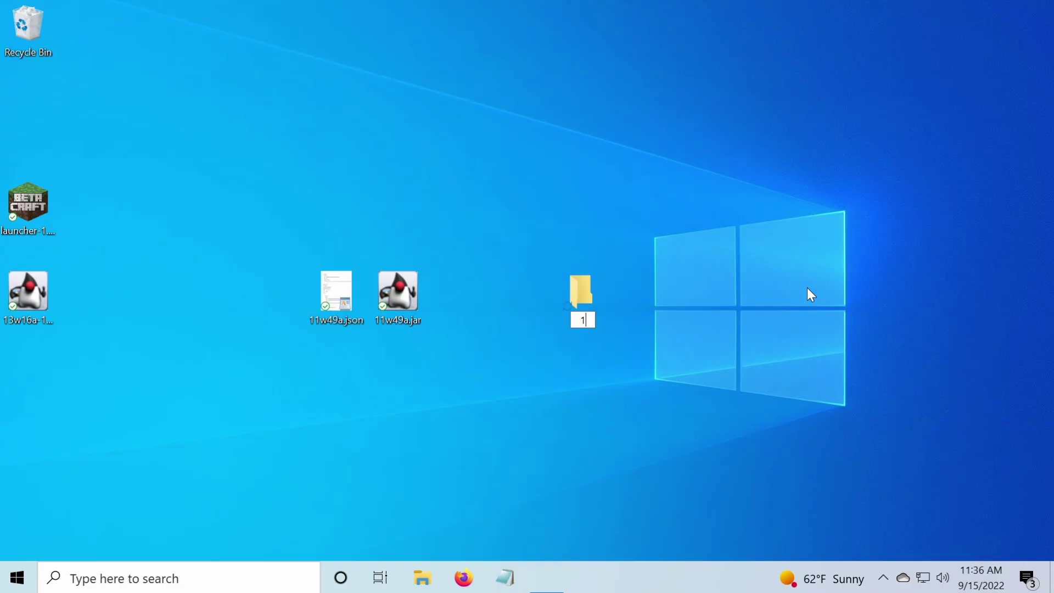
{"action": "type", "text": "1w49a"}
{"action": "key", "text": "Return"}
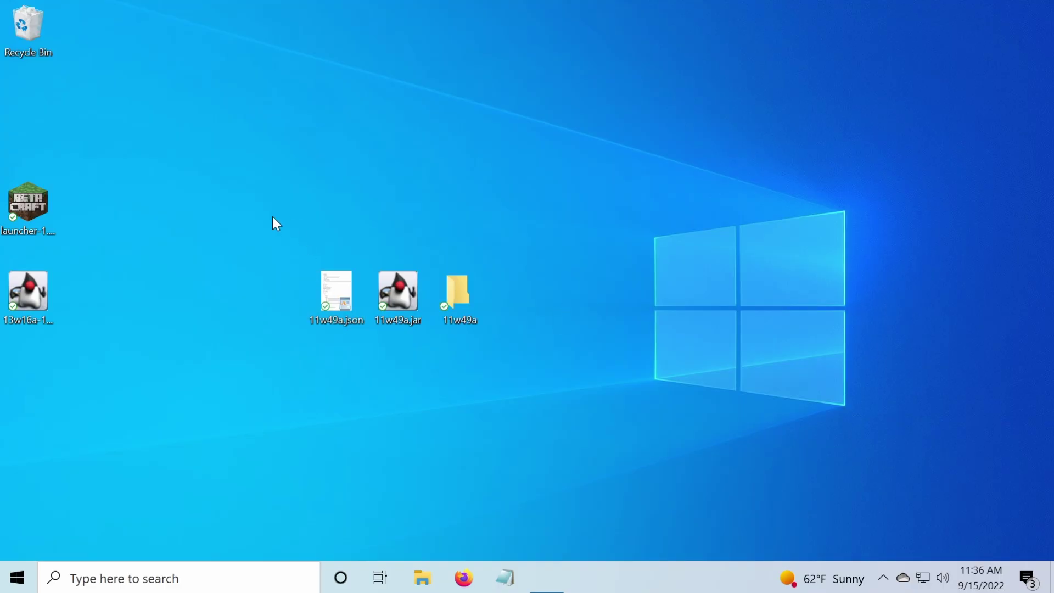
- Move 11w49a.json and 11w49a.jar into the 11w49a folder, open the folder and show its contents as large icons
{"action": "left_click_drag", "start_coordinate": [266, 220], "coordinate": [409, 357]}
{"action": "left_click_drag", "start_coordinate": [398, 296], "coordinate": [460, 307]}
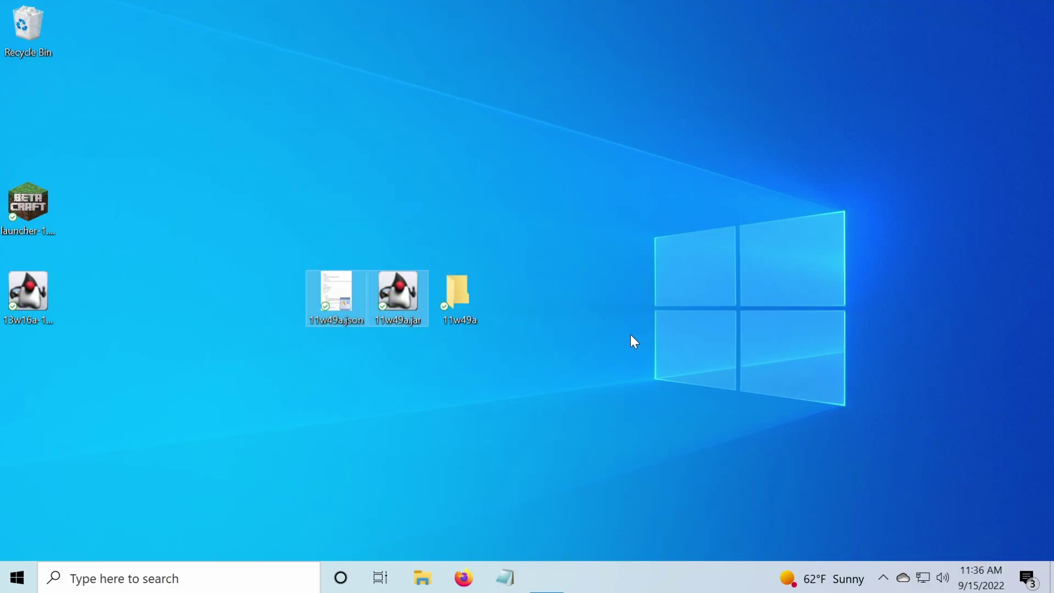
{"action": "double_click", "coordinate": [458, 320]}
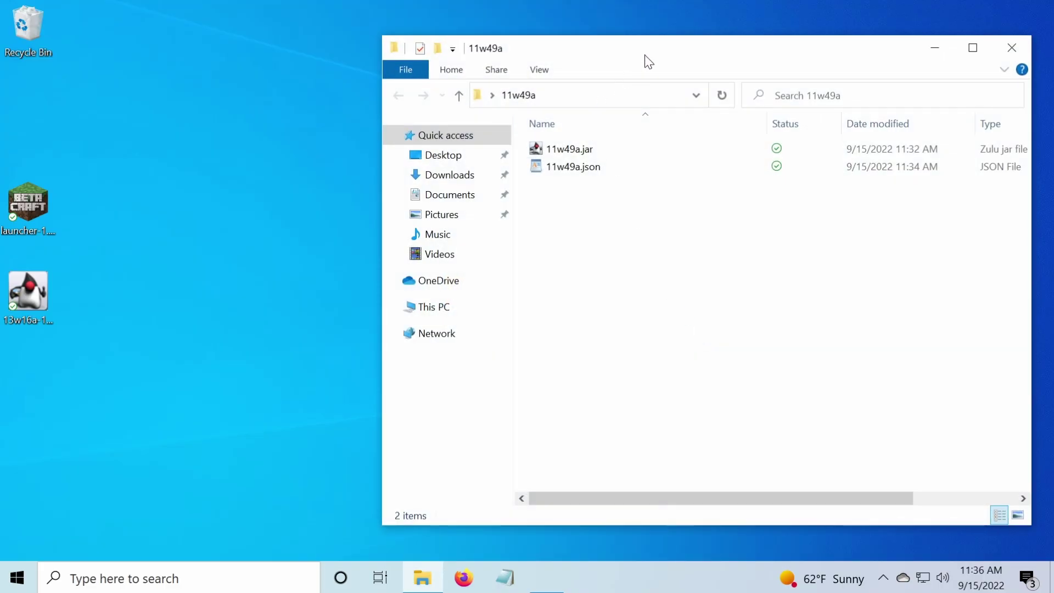
{"action": "left_click_drag", "start_coordinate": [648, 59], "coordinate": [449, 58]}
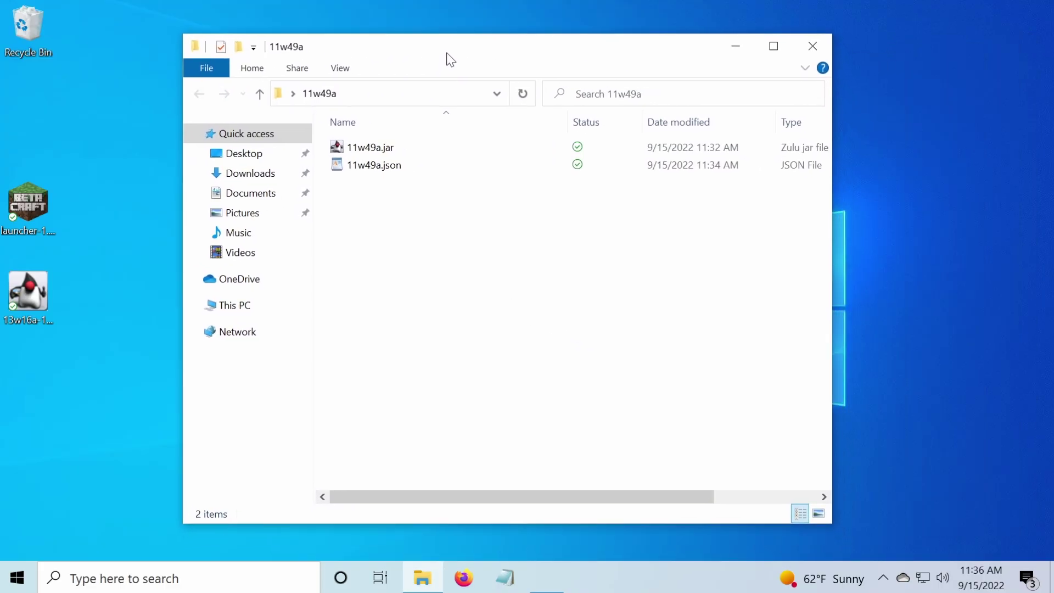
{"action": "left_click", "coordinate": [818, 513]}
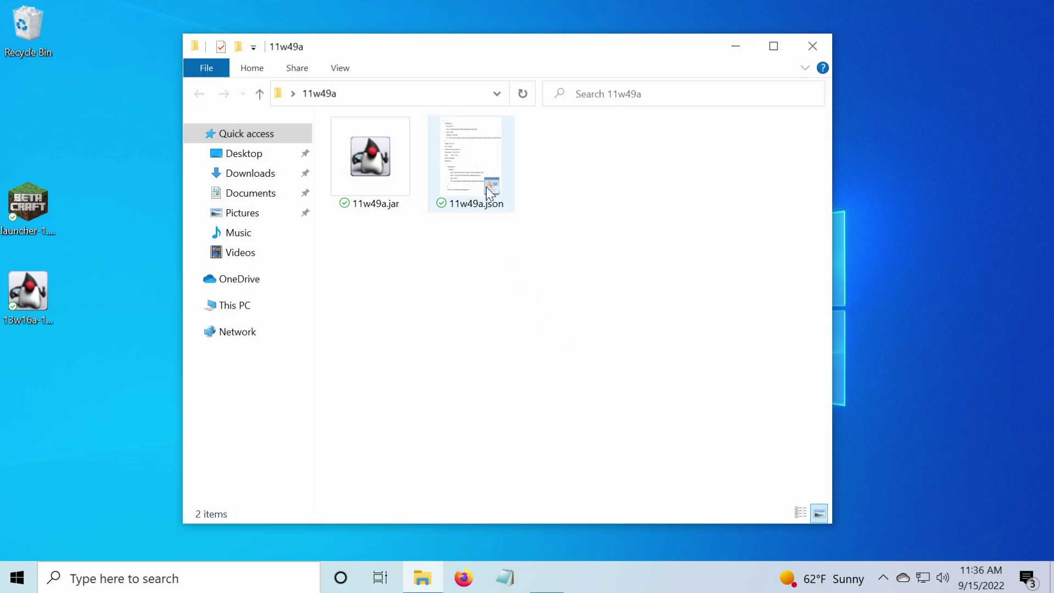
- Open 11w49a.json in Notepad, compare its "id" value with the folder's file names, and close both windows
{"action": "double_click", "coordinate": [474, 171]}
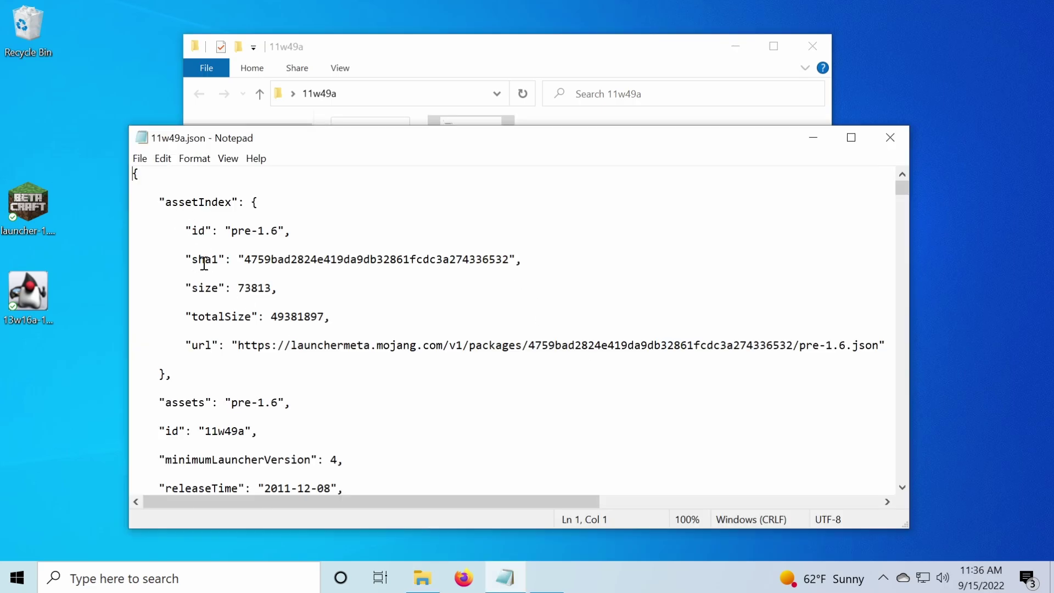
{"action": "scroll", "coordinate": [258, 242], "scroll_direction": "down", "scroll_amount": 3}
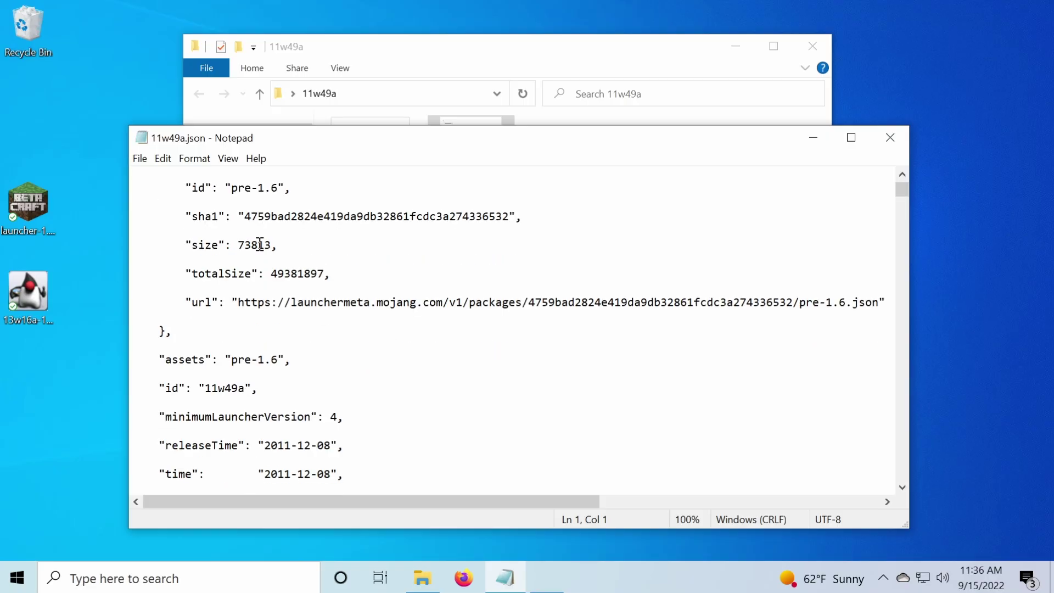
{"action": "scroll", "coordinate": [266, 244], "scroll_direction": "up", "scroll_amount": 1}
{"action": "scroll", "coordinate": [263, 252], "scroll_direction": "down", "scroll_amount": 3}
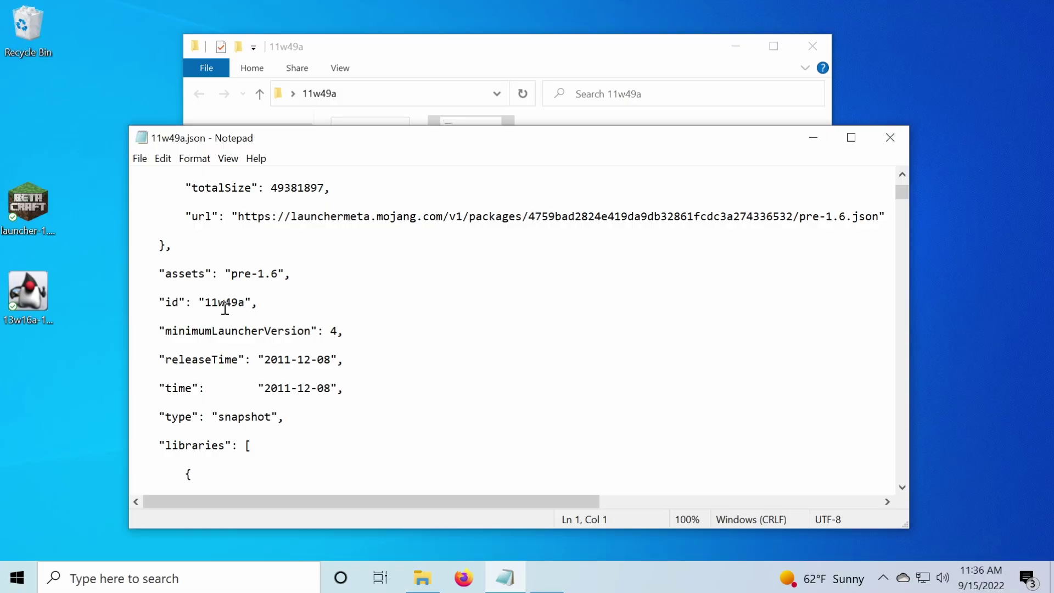
{"action": "left_click_drag", "start_coordinate": [244, 307], "coordinate": [207, 309]}
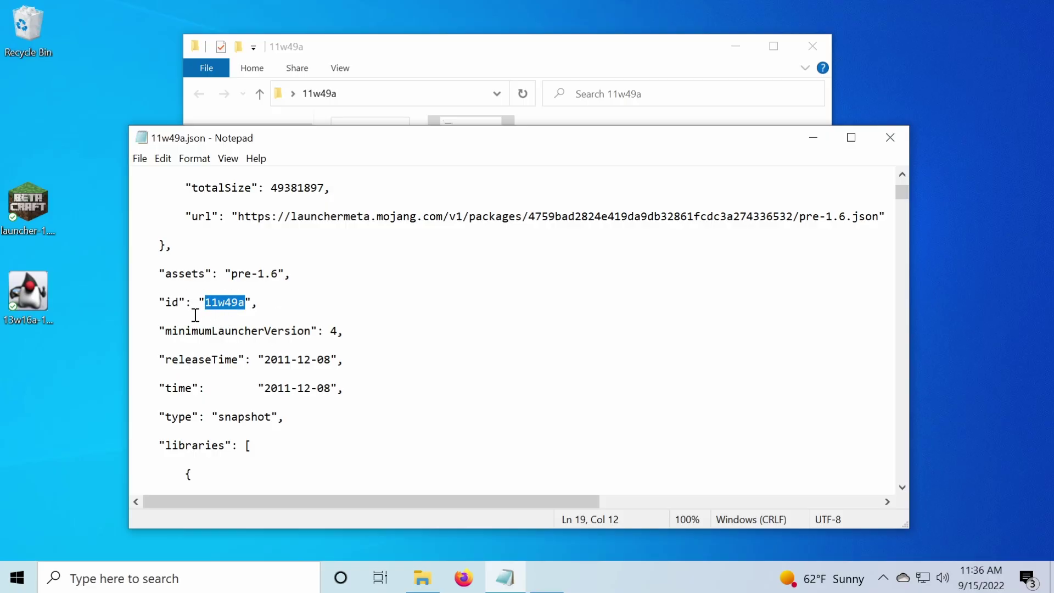
{"action": "left_click_drag", "start_coordinate": [394, 146], "coordinate": [390, 308]}
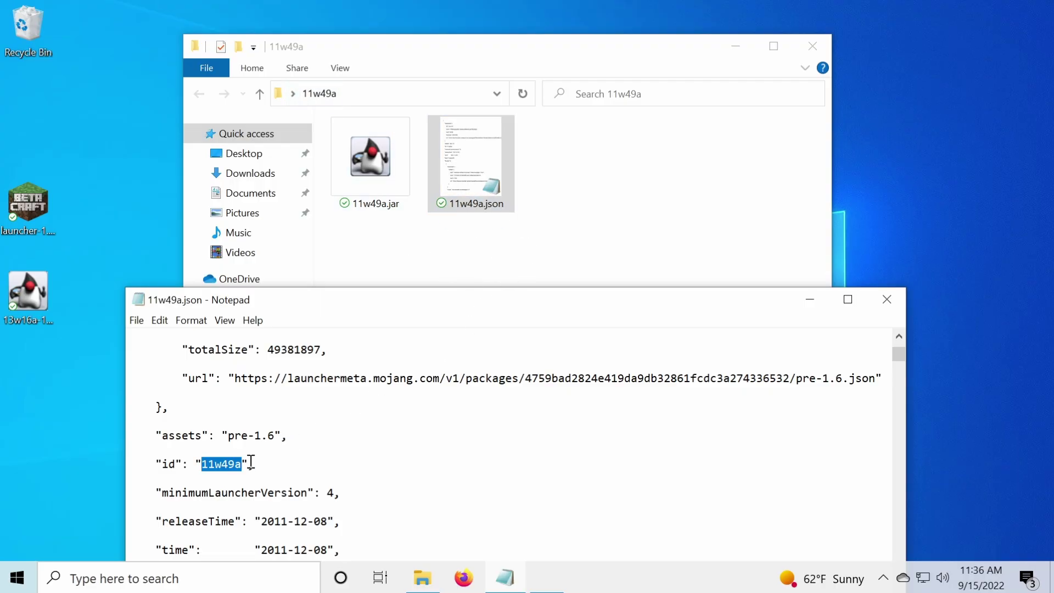
{"action": "left_click", "coordinate": [898, 297]}
{"action": "left_click", "coordinate": [530, 363]}
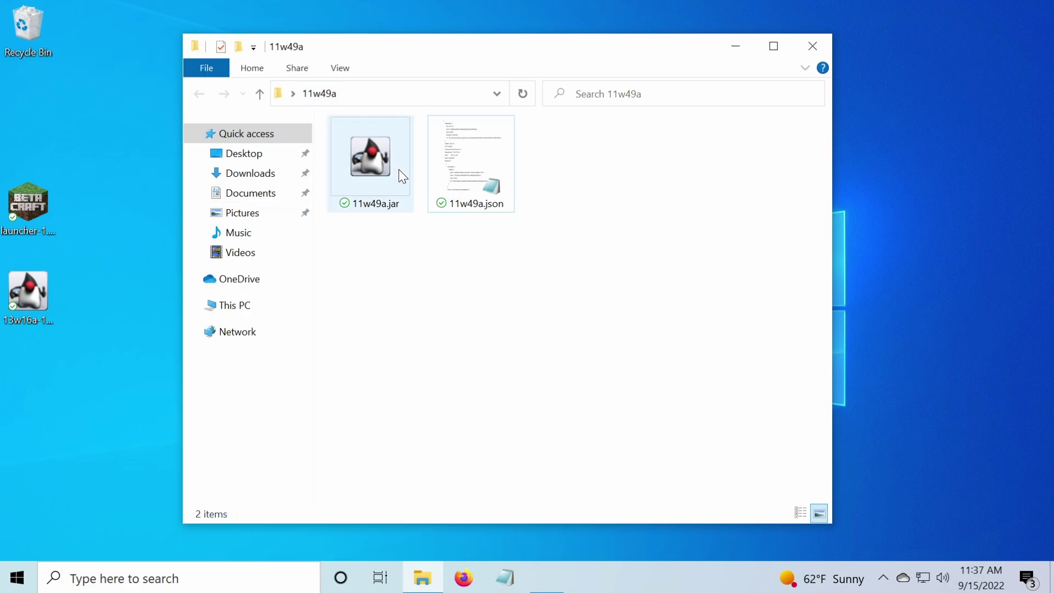
{"action": "left_click", "coordinate": [489, 177]}
{"action": "left_click", "coordinate": [371, 182]}
{"action": "left_click", "coordinate": [731, 211]}
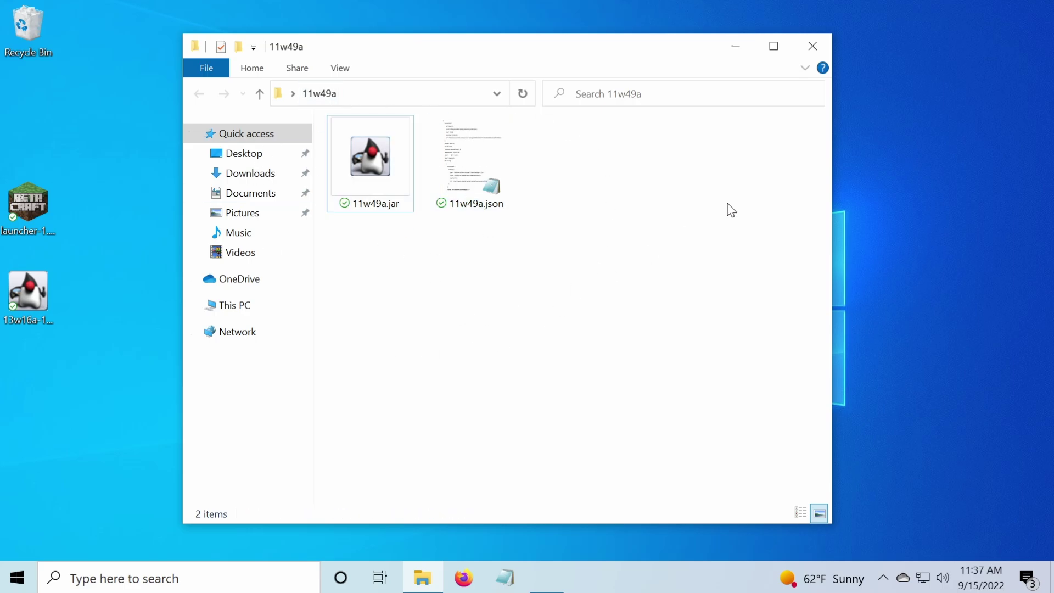
{"action": "left_click", "coordinate": [813, 50]}
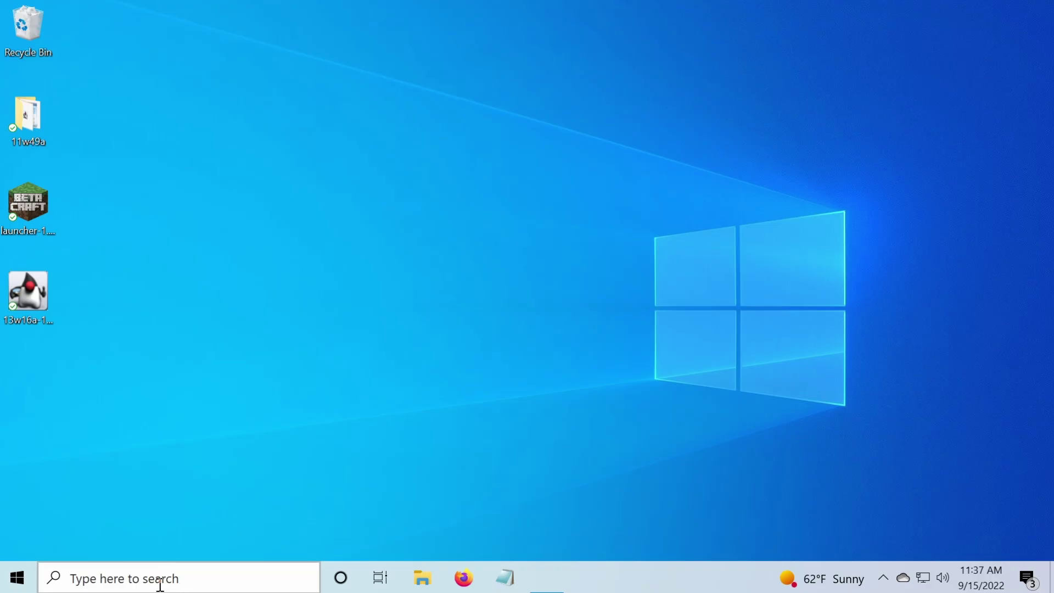
- Open the %appdata% folder through Windows search and go to the versions folder inside .minecraft
{"action": "left_click", "coordinate": [160, 585]}
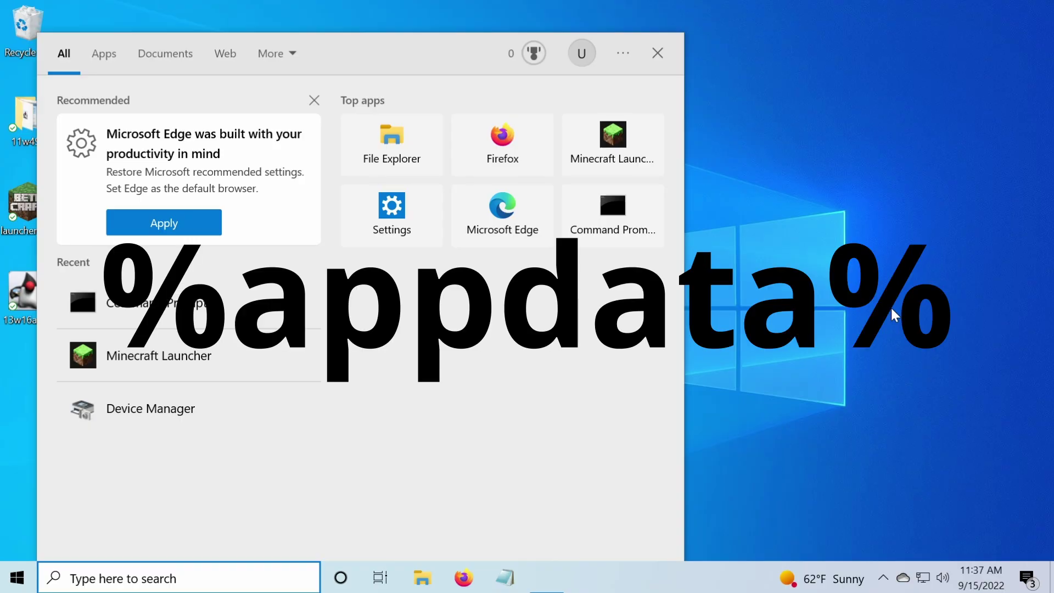
{"action": "type", "text": "%app"}
{"action": "type", "text": "data%"}
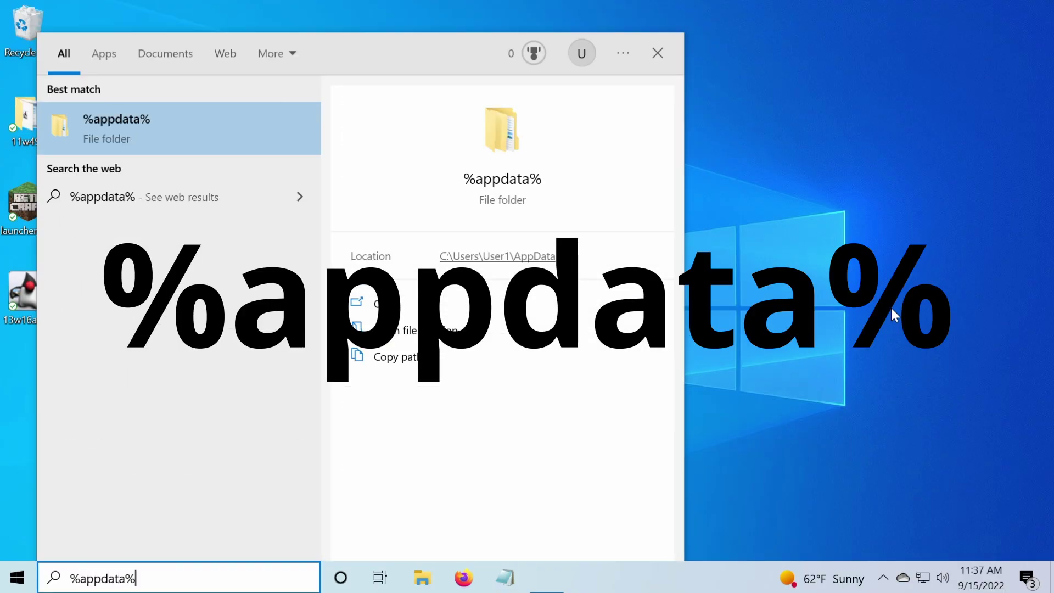
{"action": "key", "text": "Return"}
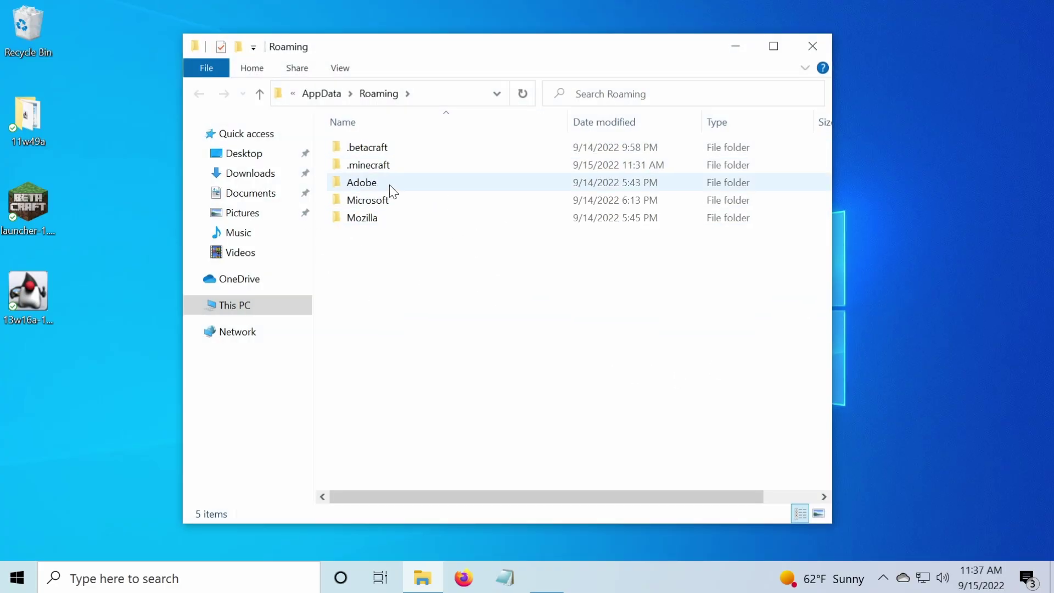
{"action": "left_click", "coordinate": [384, 168]}
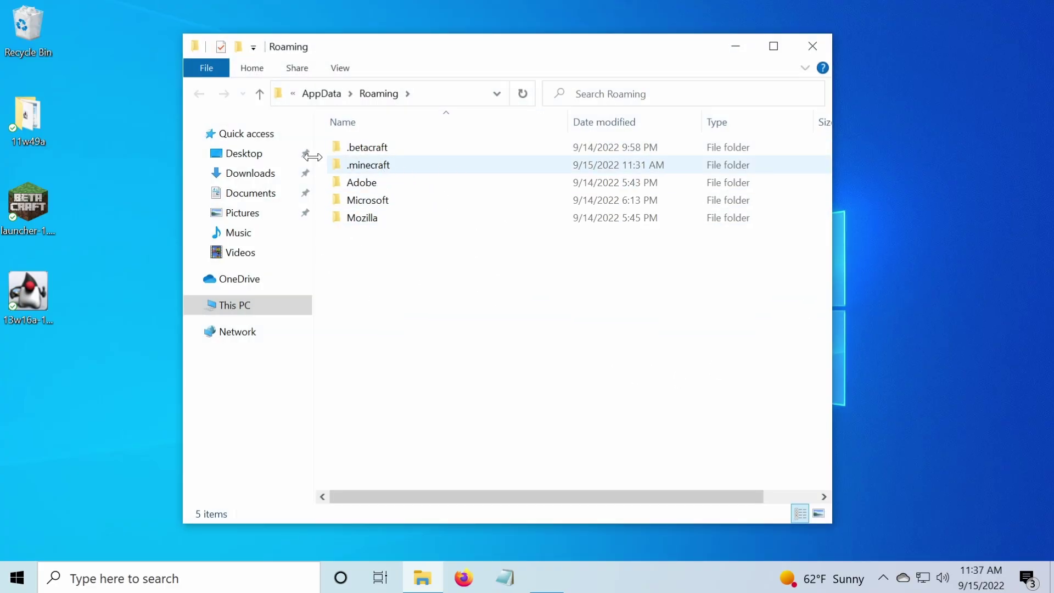
{"action": "double_click", "coordinate": [430, 166]}
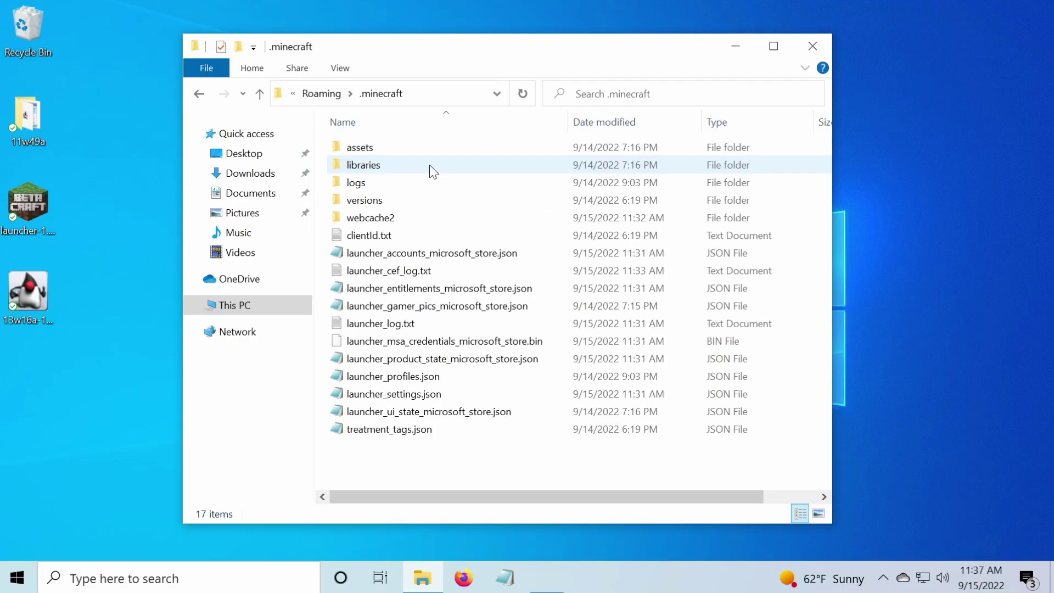
{"action": "double_click", "coordinate": [405, 201]}
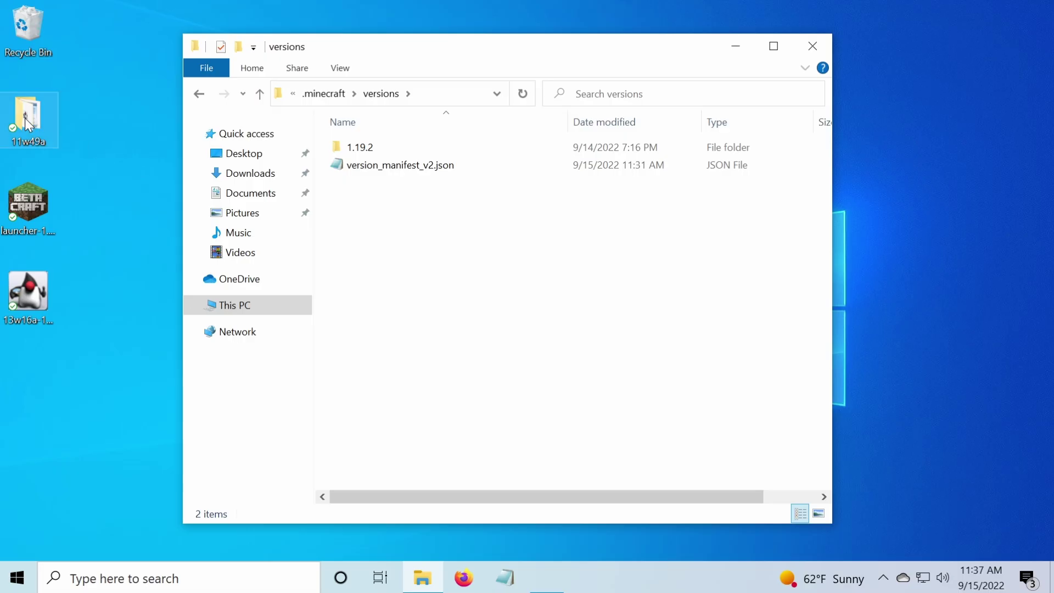
- Move the 11w49a folder from the desktop into the versions folder, show the contents as large icons and close the window
{"action": "left_click_drag", "start_coordinate": [28, 124], "coordinate": [439, 249]}
{"action": "left_click", "coordinate": [451, 277]}
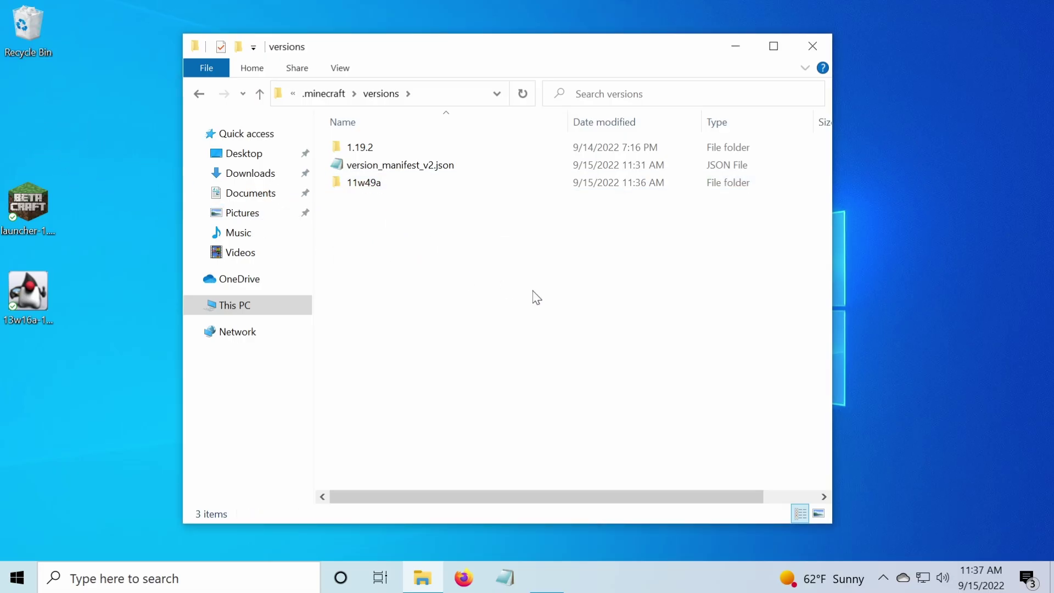
{"action": "left_click", "coordinate": [818, 513]}
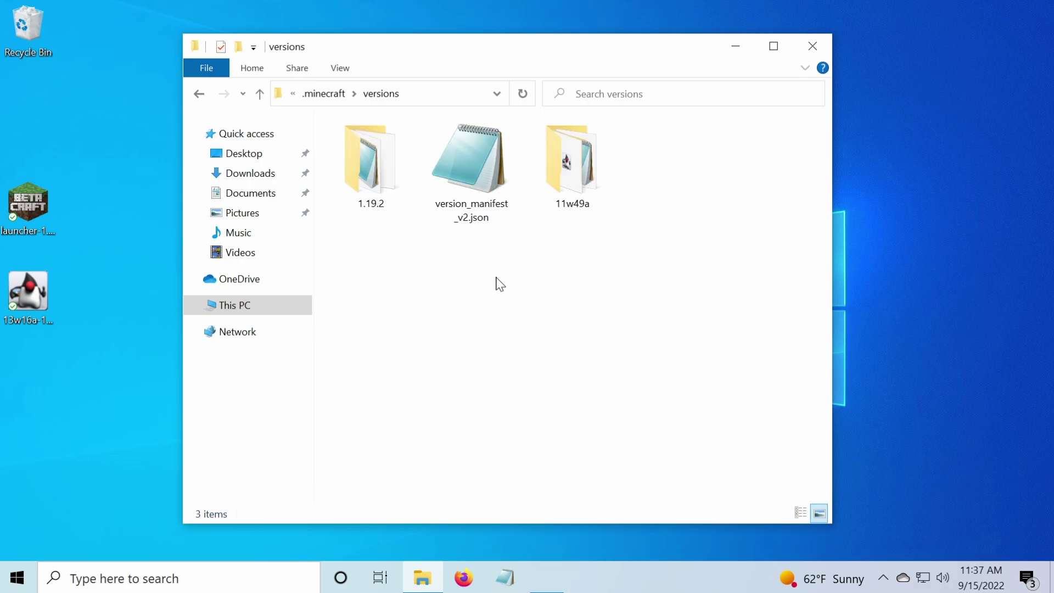
{"action": "mouse_move", "coordinate": [574, 181]}
{"action": "left_click", "coordinate": [812, 47]}
- Switch to the Minecraft Launcher and include snapshots in the Java Edition installations list
{"action": "left_click", "coordinate": [545, 578]}
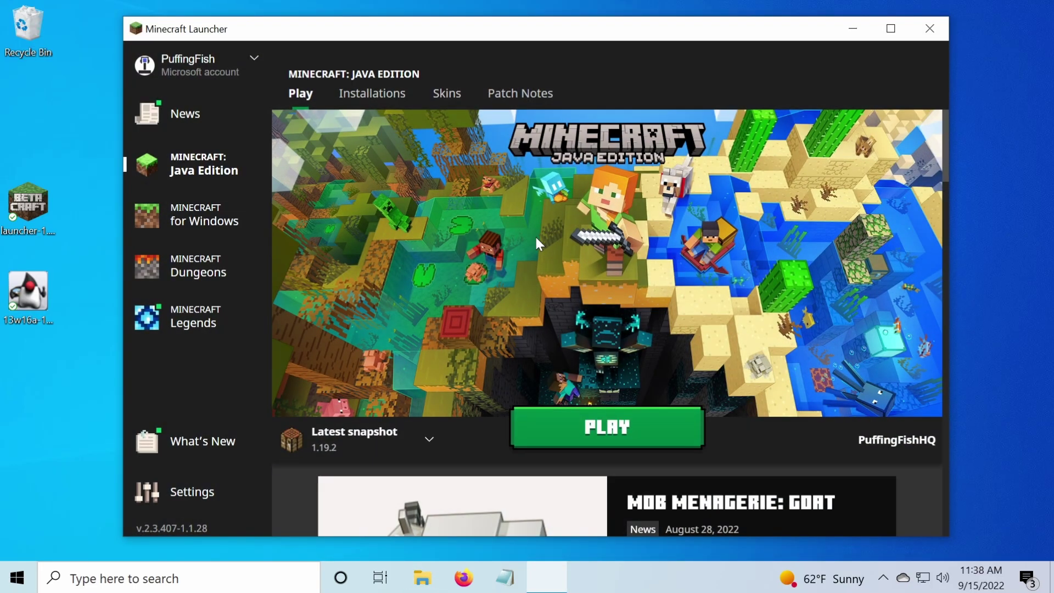
{"action": "left_click", "coordinate": [391, 97]}
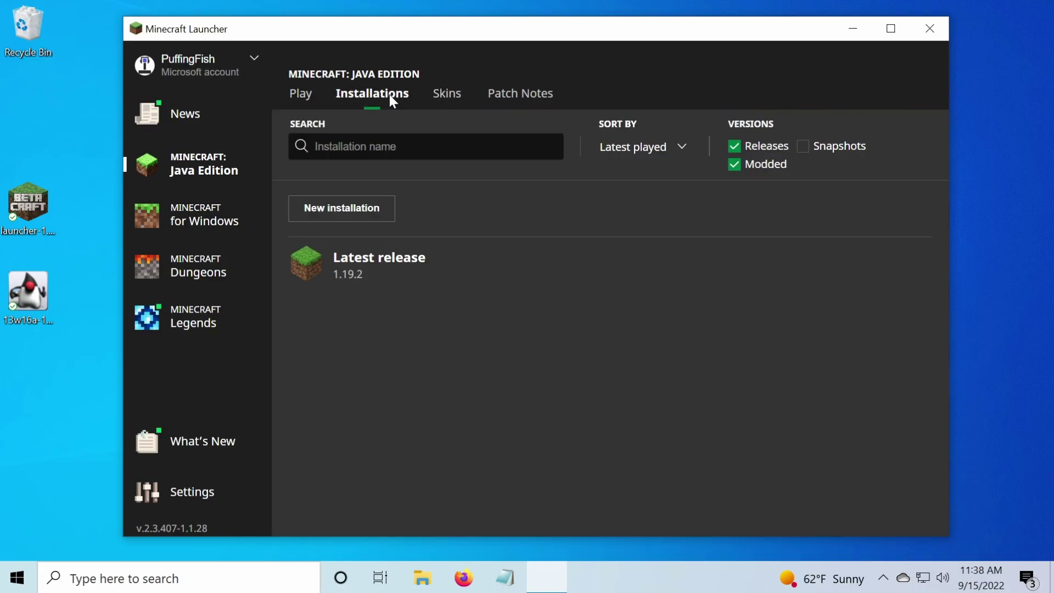
{"action": "left_click", "coordinate": [802, 149]}
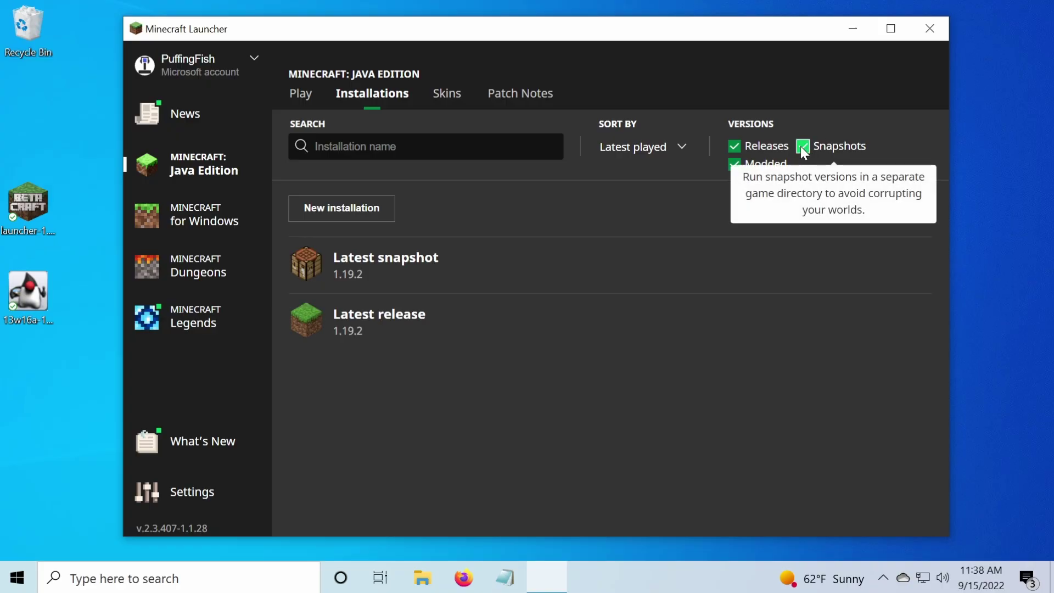
- Enable showing historical versions of Java Edition and opening the output log when Java Edition starts in the launcher settings
{"action": "left_click", "coordinate": [188, 493]}
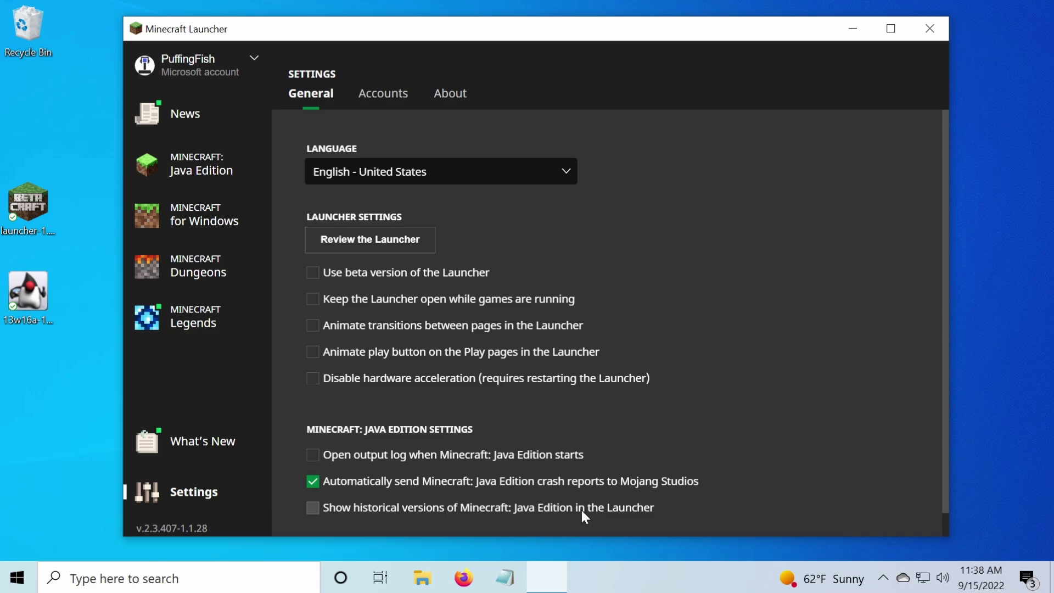
{"action": "left_click", "coordinate": [439, 503]}
{"action": "left_click", "coordinate": [406, 455]}
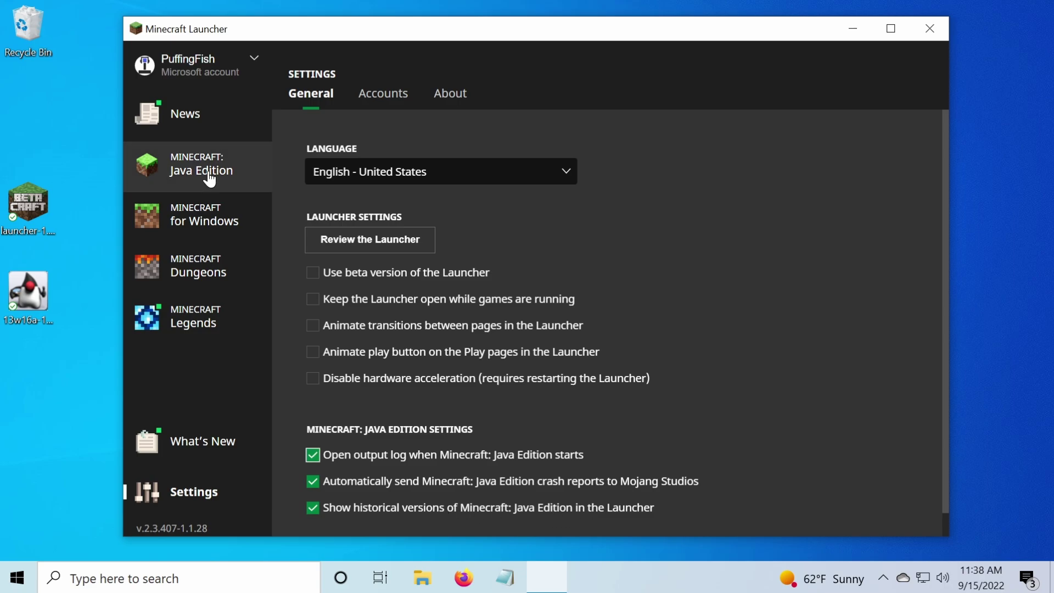
{"action": "left_click", "coordinate": [200, 173]}
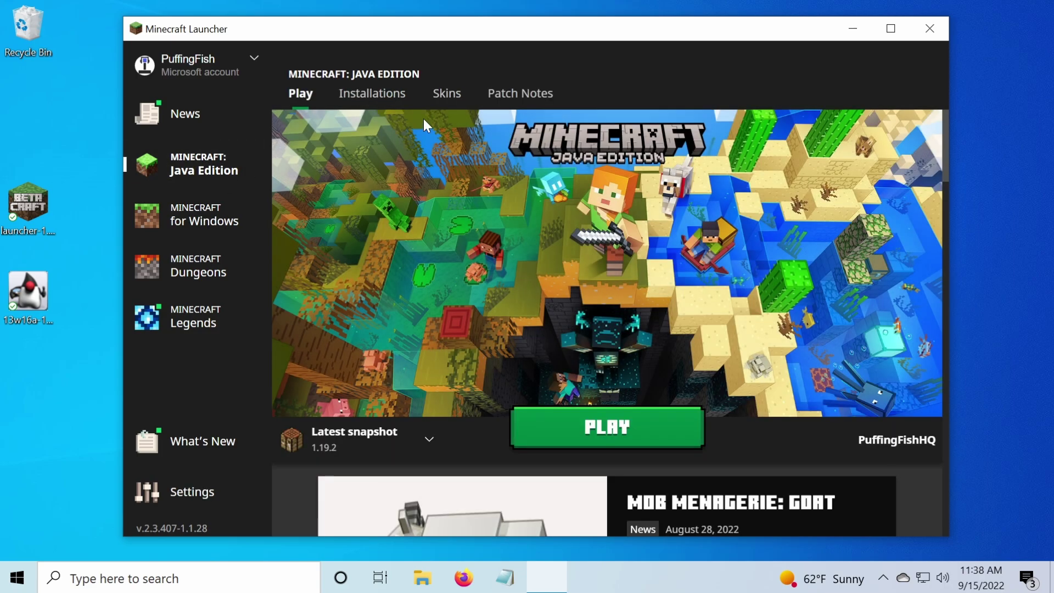
{"action": "left_click", "coordinate": [371, 96]}
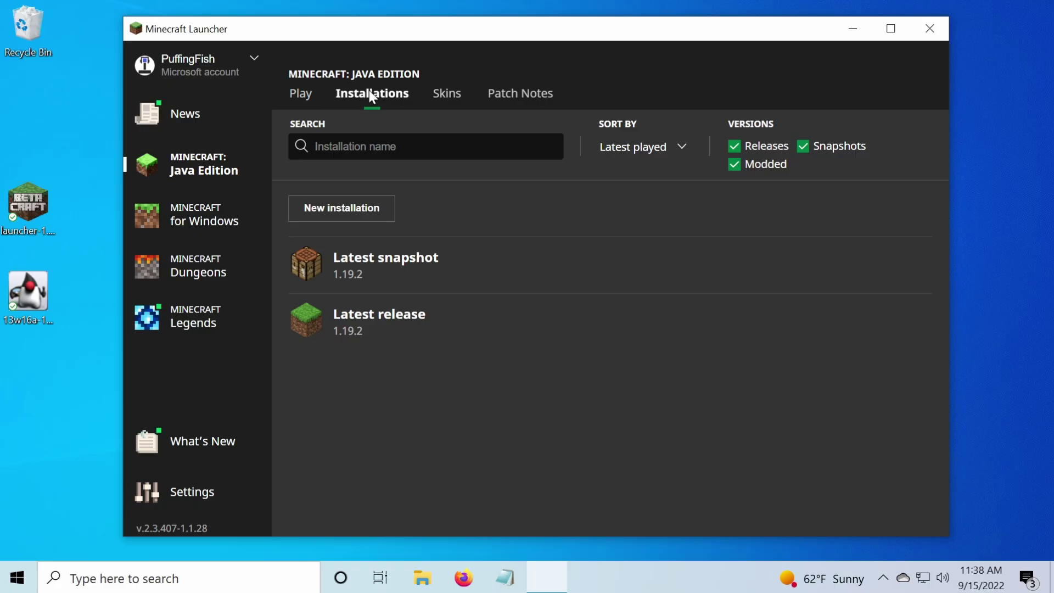
{"action": "left_click", "coordinate": [333, 215]}
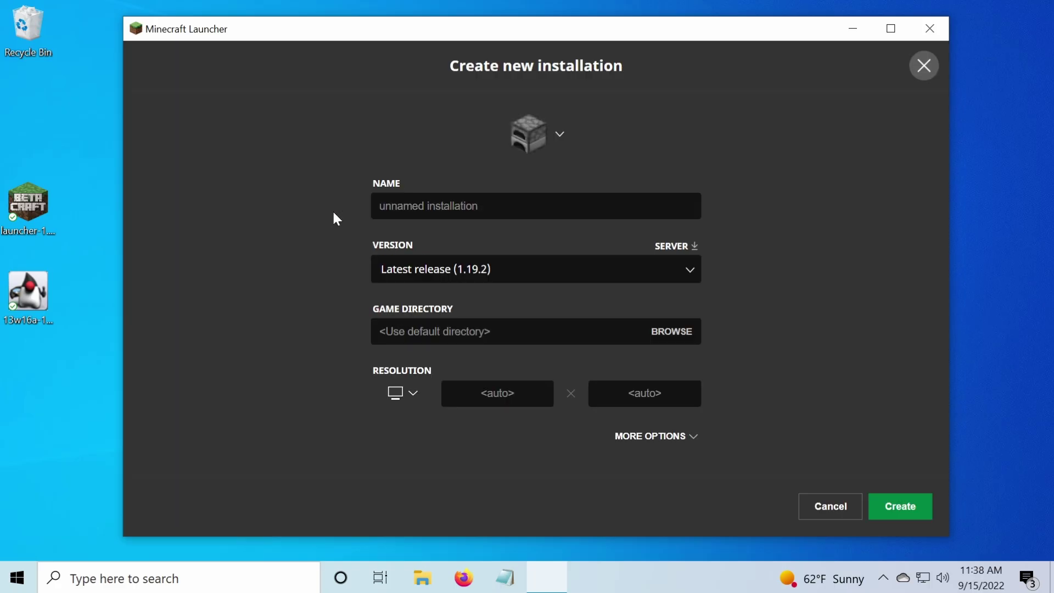
{"action": "left_click", "coordinate": [471, 208]}
{"action": "type", "text": "My installation"}
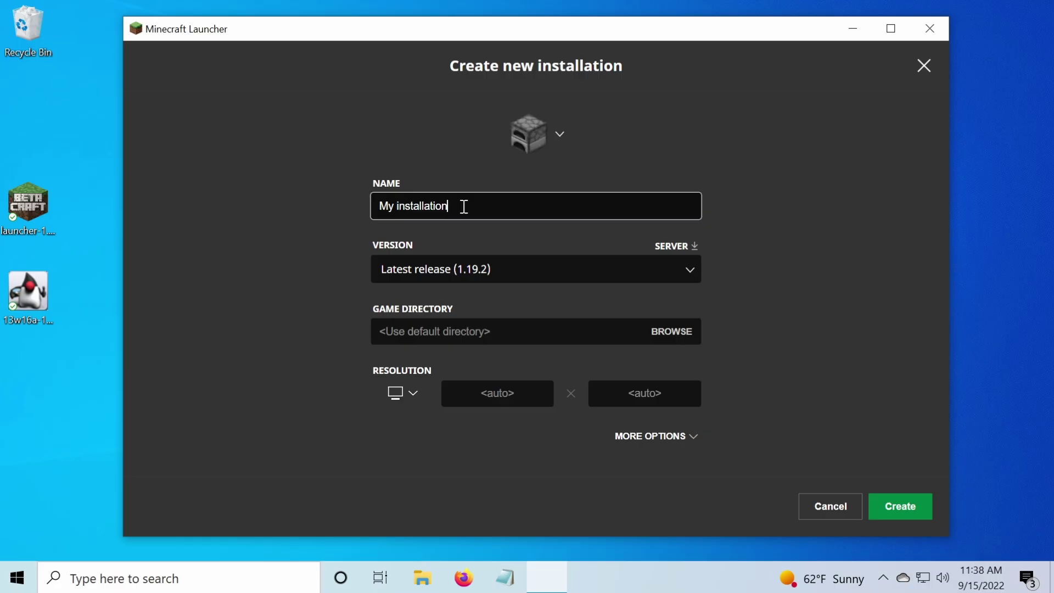
{"action": "left_click", "coordinate": [680, 267]}
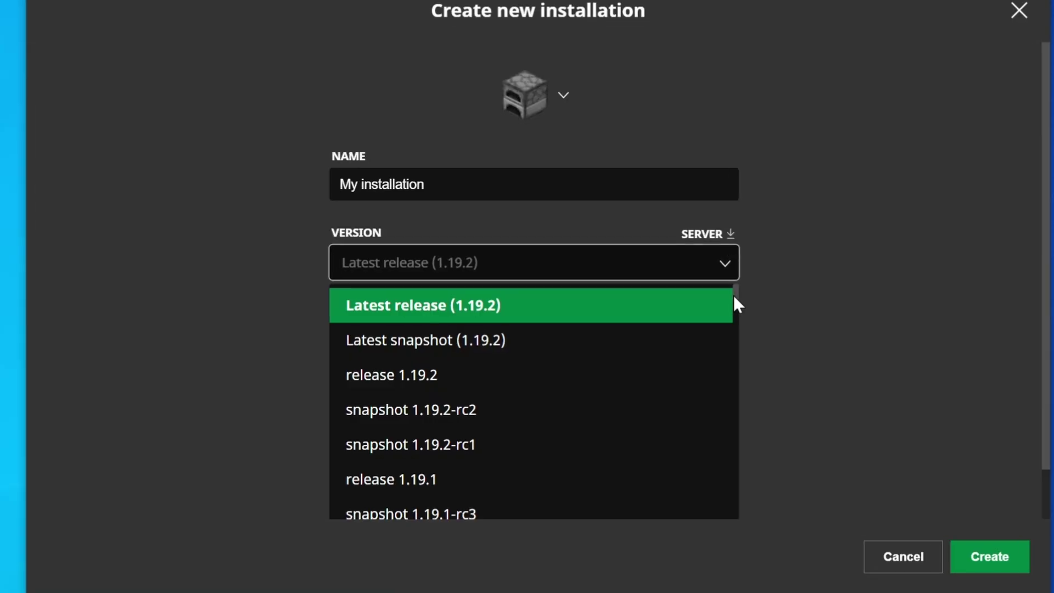
{"action": "left_click_drag", "start_coordinate": [733, 295], "coordinate": [726, 556]}
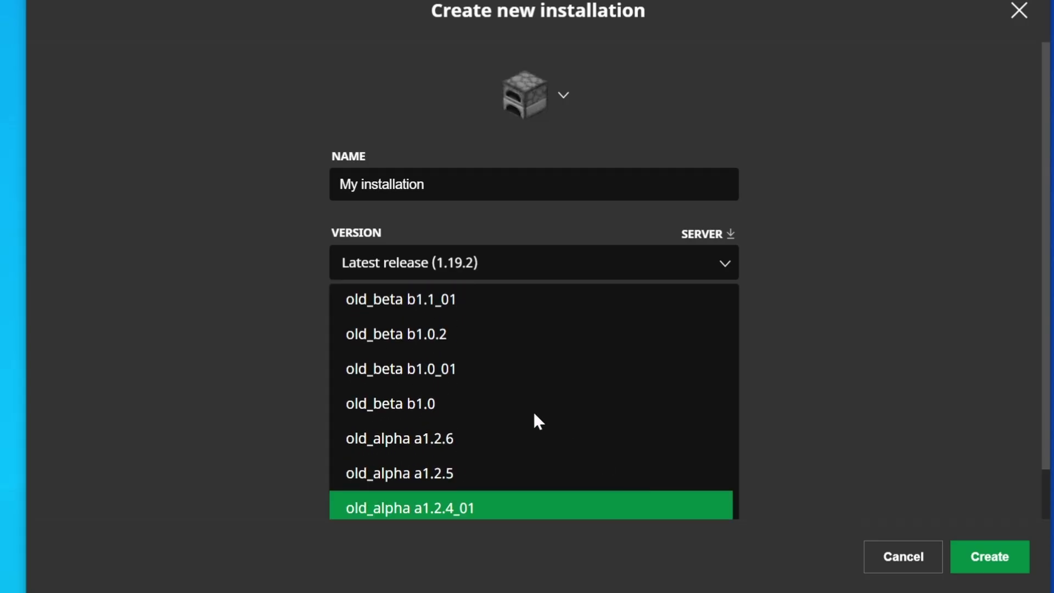
{"action": "scroll", "coordinate": [506, 386], "scroll_direction": "up", "scroll_amount": 10}
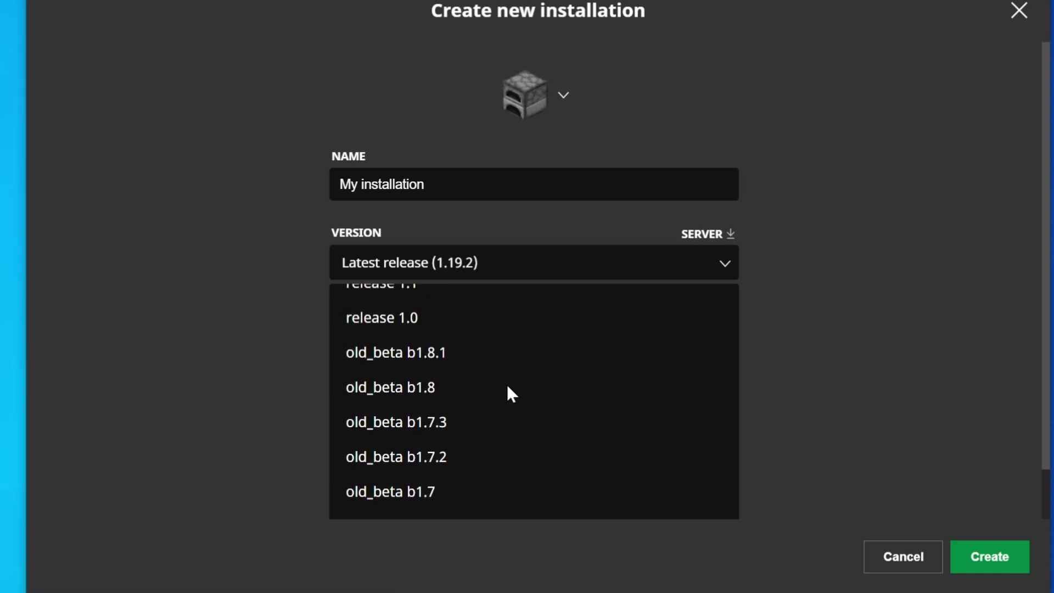
{"action": "scroll", "coordinate": [506, 384], "scroll_direction": "up", "scroll_amount": 3}
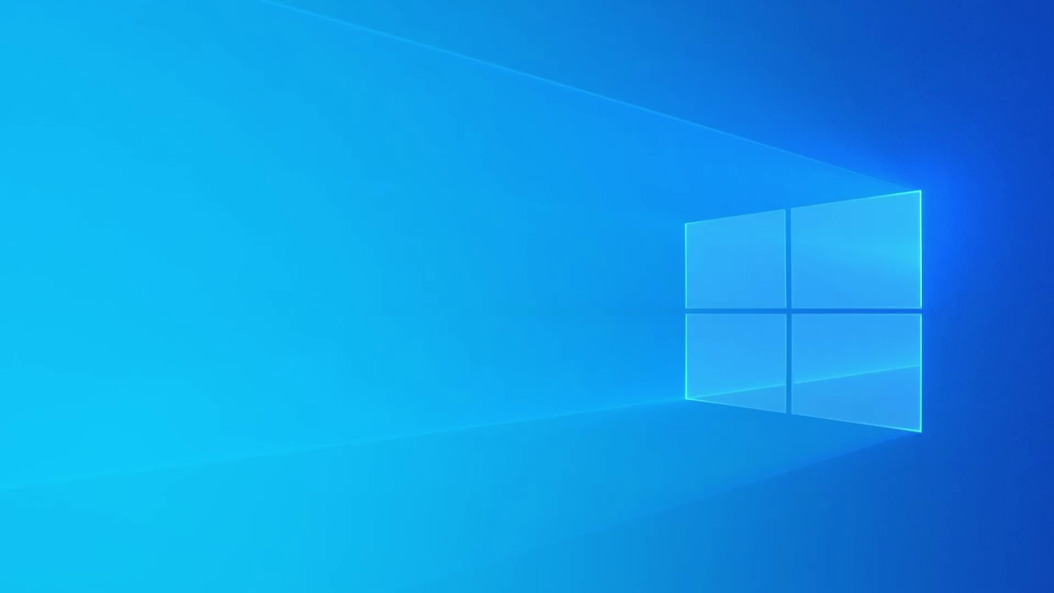
- Reopen the Minecraft Launcher through Windows search and start a new Java Edition installation
{"action": "key", "text": "super"}
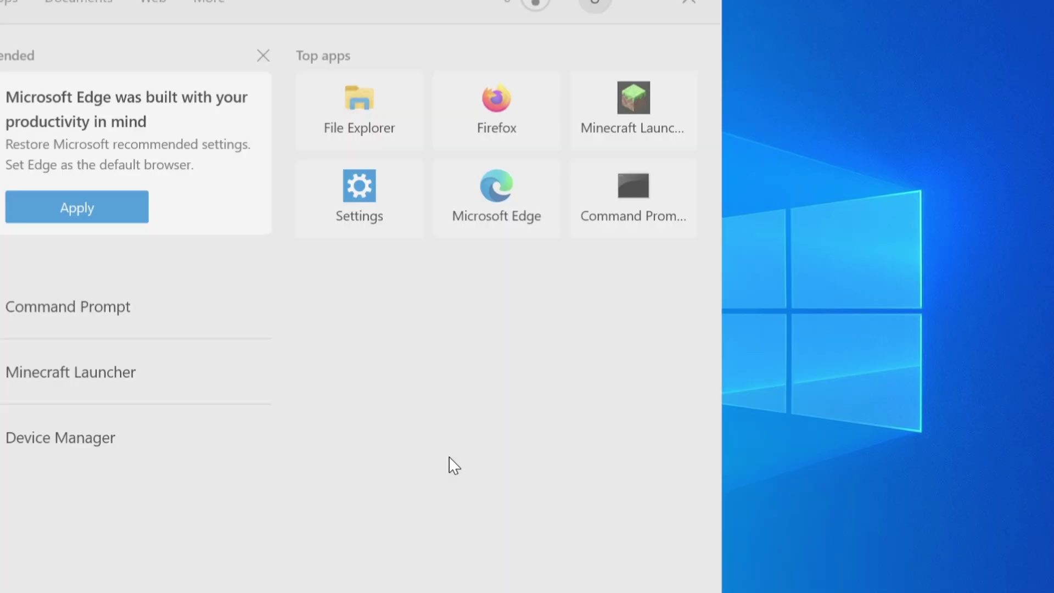
{"action": "left_click", "coordinate": [101, 379]}
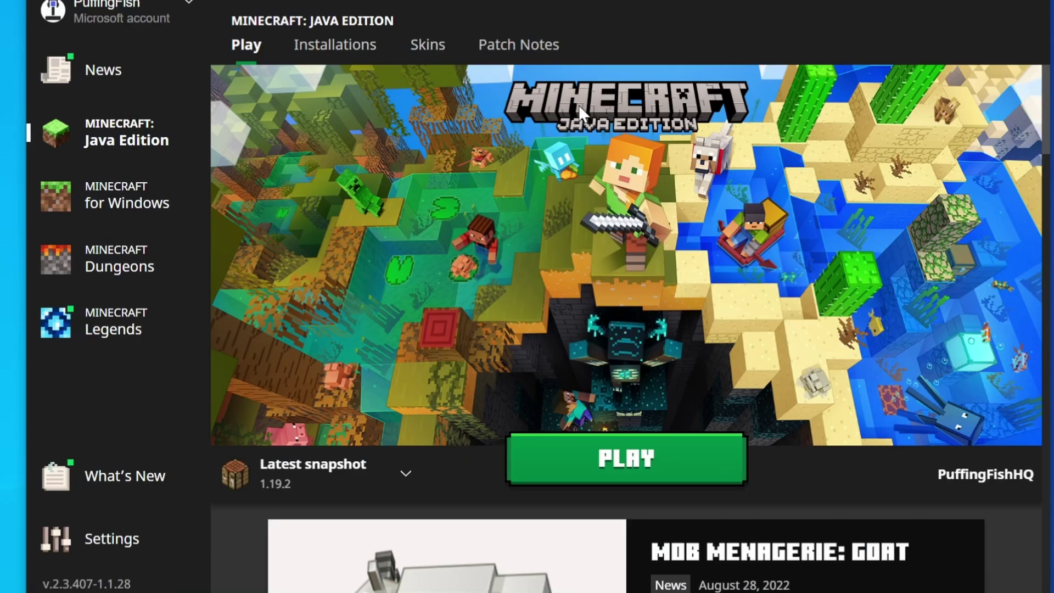
{"action": "left_click", "coordinate": [332, 48]}
{"action": "left_click", "coordinate": [288, 191]}
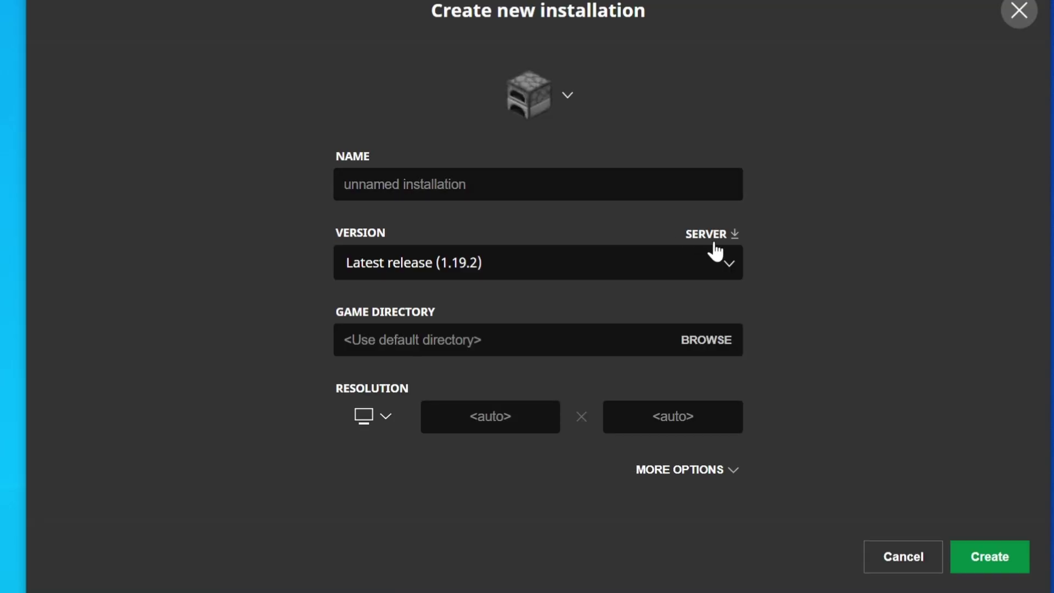
- Set the new installation's version to snapshot 11w49a
{"action": "left_click", "coordinate": [734, 264]}
{"action": "left_click_drag", "start_coordinate": [734, 306], "coordinate": [488, 407]}
{"action": "scroll", "coordinate": [488, 405], "scroll_direction": "up", "scroll_amount": 20}
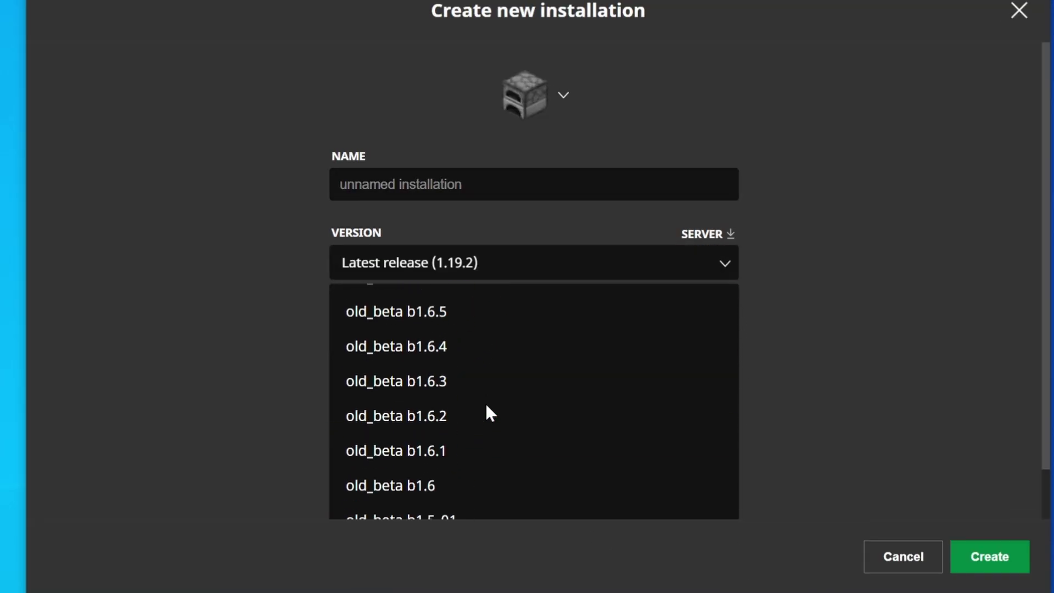
{"action": "scroll", "coordinate": [486, 405], "scroll_direction": "down", "scroll_amount": 3}
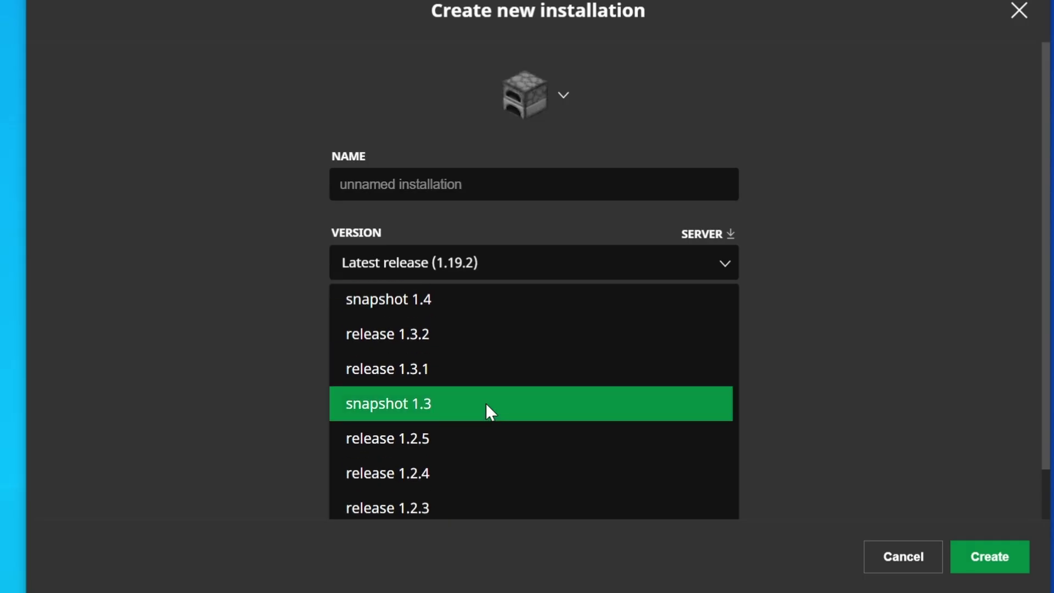
{"action": "scroll", "coordinate": [486, 405], "scroll_direction": "down", "scroll_amount": 5}
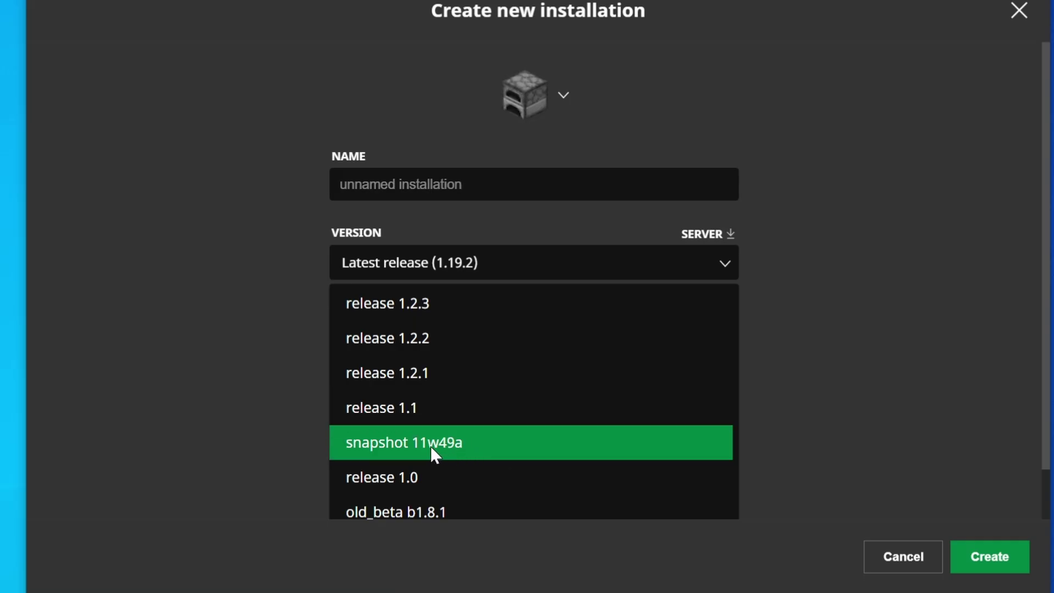
{"action": "left_click", "coordinate": [465, 443]}
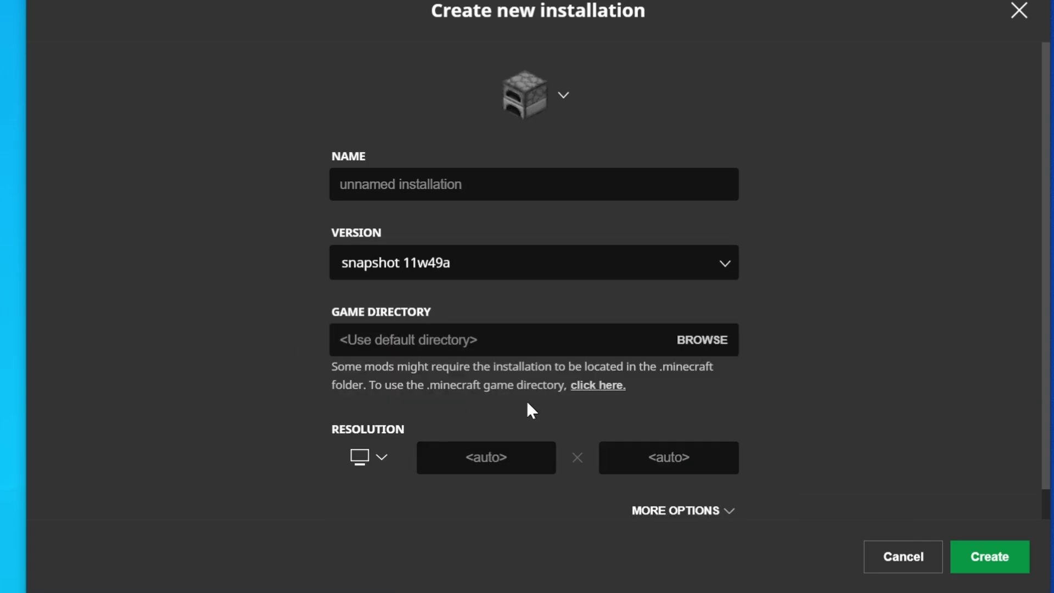
- Append "-Dhttp.proxyHost=betacraft.uk -Dhttp.proxyPort=11707" to the end of the JVM arguments and create the installation
{"action": "scroll", "coordinate": [439, 428], "scroll_direction": "down", "scroll_amount": 1}
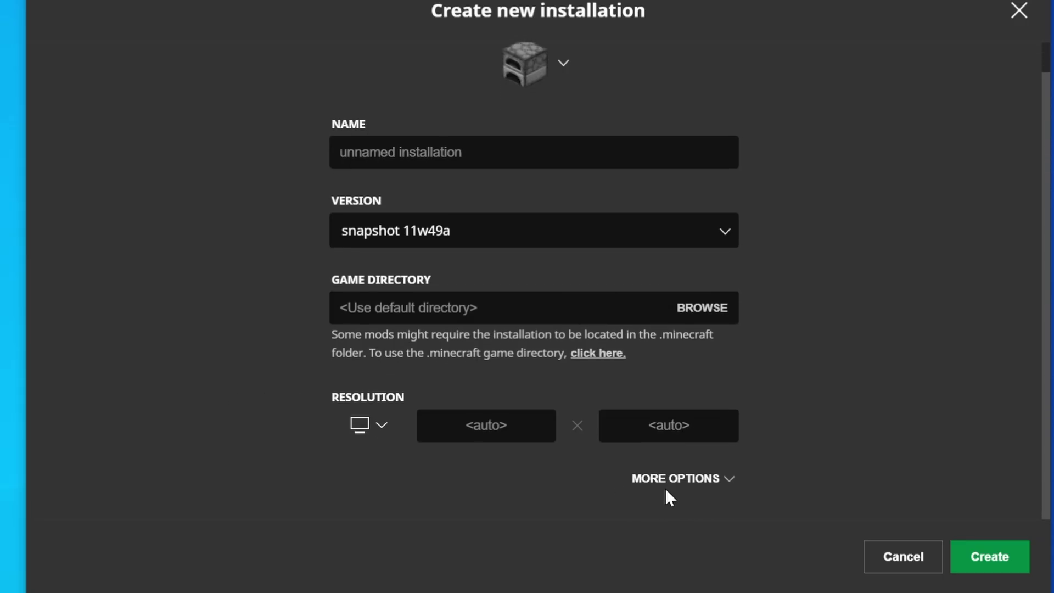
{"action": "left_click", "coordinate": [689, 480]}
{"action": "scroll", "coordinate": [848, 358], "scroll_direction": "down", "scroll_amount": 4}
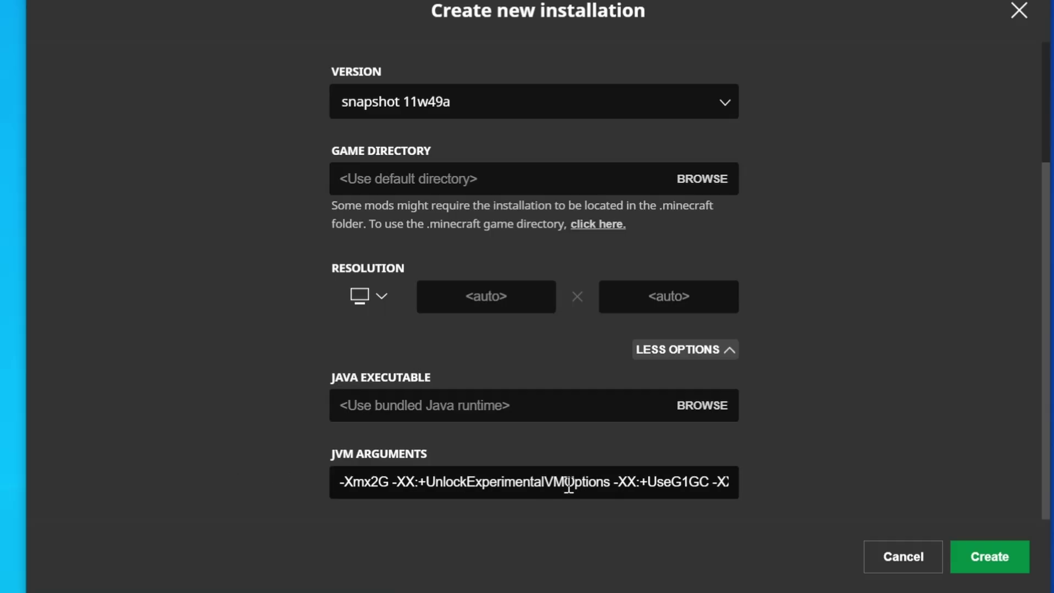
{"action": "left_click", "coordinate": [707, 479]}
{"action": "key", "text": "Right"}
{"action": "key", "text": "Right"}
{"action": "key", "text": "Right"}
{"action": "key", "text": "Right"}
{"action": "key", "text": "Right"}
{"action": "key", "text": "Right"}
{"action": "key", "text": "Right"}
{"action": "key", "text": "Right"}
{"action": "key", "text": "Right"}
{"action": "key", "text": "Right"}
{"action": "key", "text": "Right"}
{"action": "key", "text": "Right"}
{"action": "key", "text": "Right"}
{"action": "key", "text": "Right"}
{"action": "key", "text": "Right"}
{"action": "key", "text": "Right"}
{"action": "key", "text": "Right"}
{"action": "key", "text": "Right"}
{"action": "key", "text": "Right"}
{"action": "key", "text": "Right"}
{"action": "key", "text": "Right"}
{"action": "key", "text": "Right"}
{"action": "key", "text": "Right"}
{"action": "key", "text": "Right"}
{"action": "key", "text": "Right"}
{"action": "key", "text": "Right"}
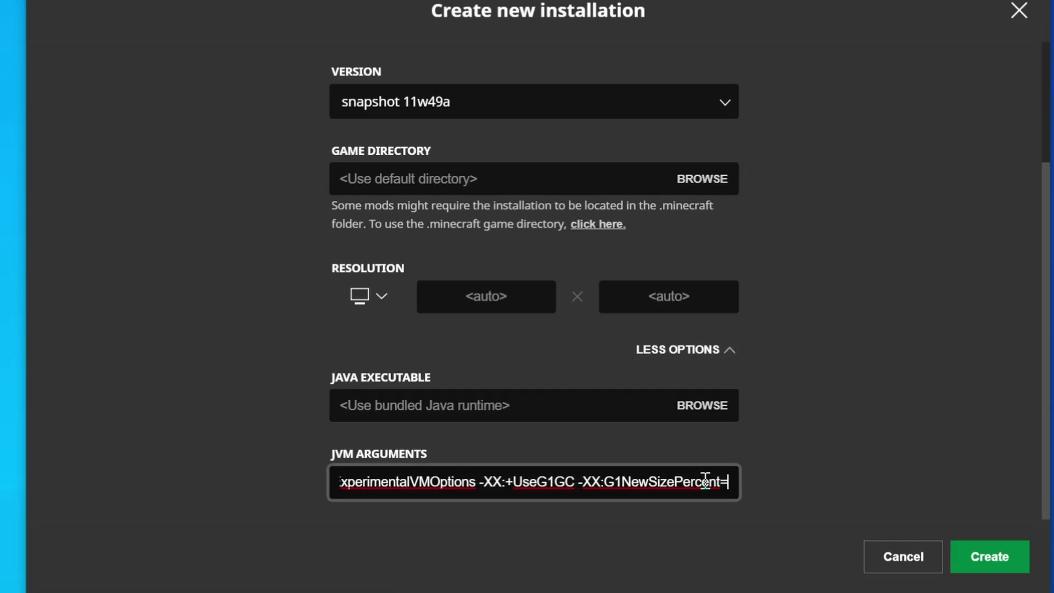
{"action": "key", "text": "Right"}
{"action": "key", "text": "Right"}
{"action": "key", "text": "Right"}
{"action": "key", "text": "Right"}
{"action": "key", "text": "Right"}
{"action": "key", "text": "Right"}
{"action": "key", "text": "Right"}
{"action": "key", "text": "Right"}
{"action": "key", "text": "Right"}
{"action": "key", "text": "Right"}
{"action": "key", "text": "Right"}
{"action": "key", "text": "Right"}
{"action": "key", "text": "Right"}
{"action": "key", "text": "Right"}
{"action": "key", "text": "Right"}
{"action": "key", "text": "Right"}
{"action": "key", "text": "Right"}
{"action": "key", "text": "Right"}
{"action": "key", "text": "Right"}
{"action": "key", "text": "Right"}
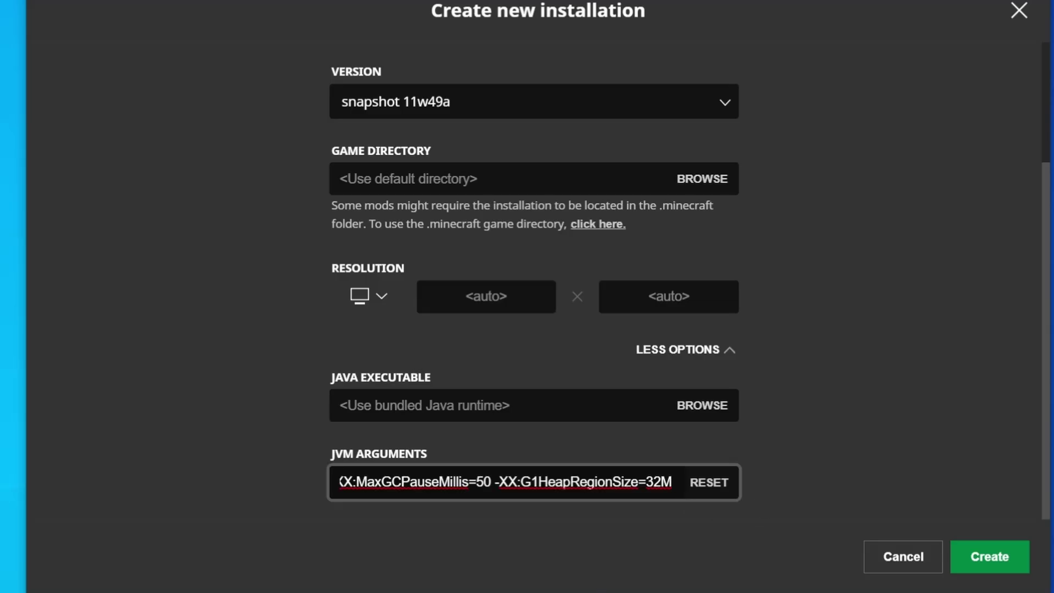
{"action": "key", "text": "super"}
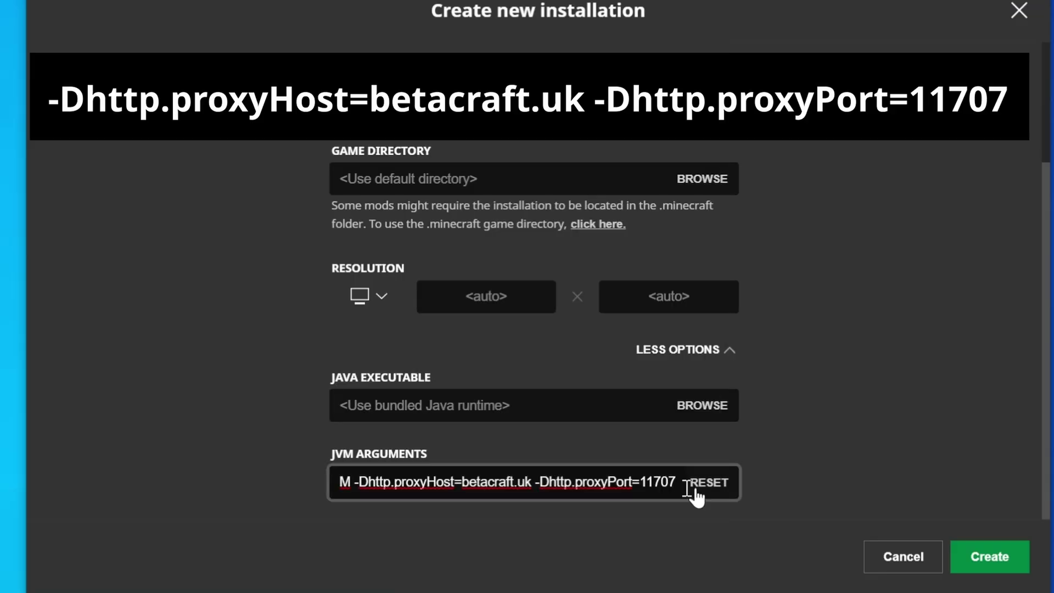
{"action": "left_click", "coordinate": [866, 470]}
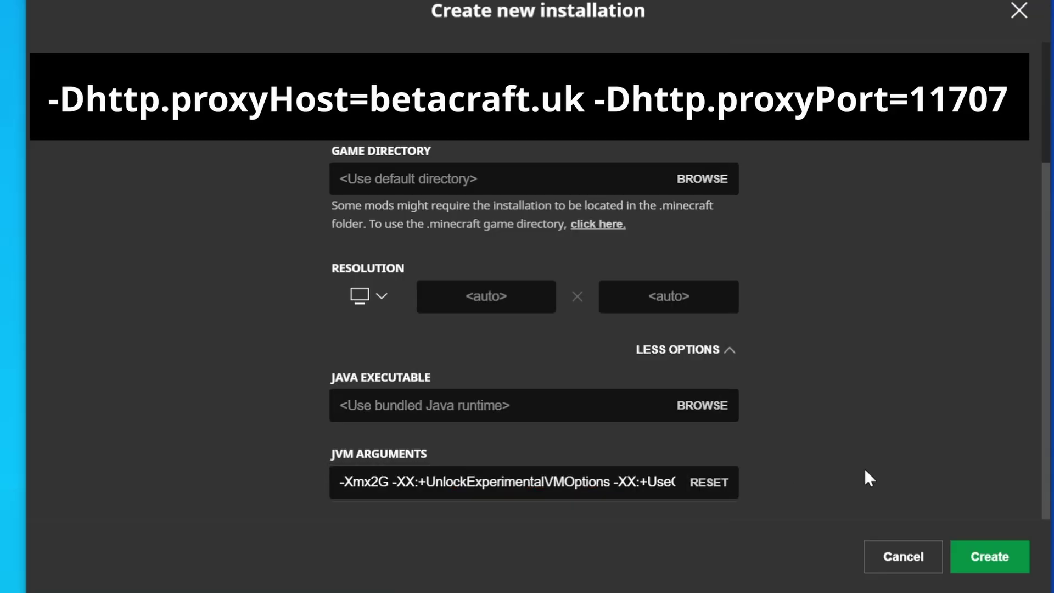
{"action": "left_click", "coordinate": [985, 562]}
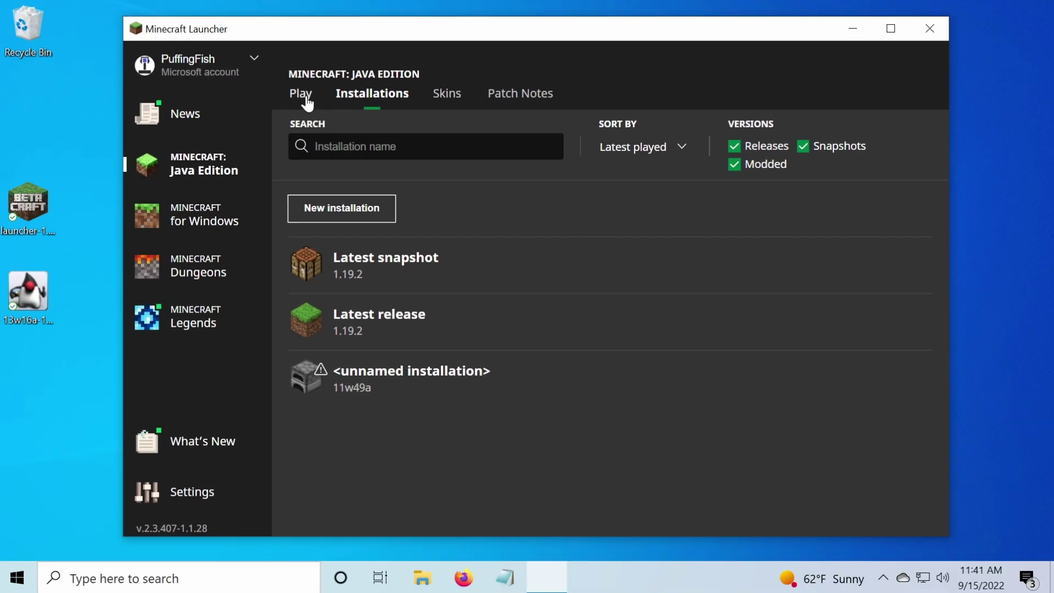
- Select the unnamed 11w49a installation for Java Edition and launch the game
{"action": "left_click", "coordinate": [303, 94]}
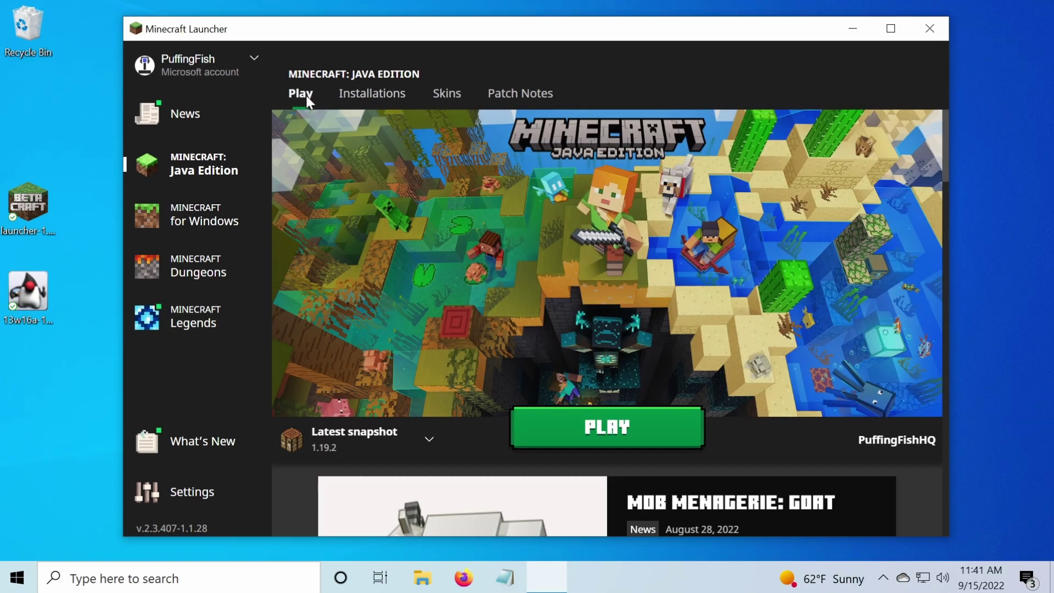
{"action": "left_click", "coordinate": [431, 439]}
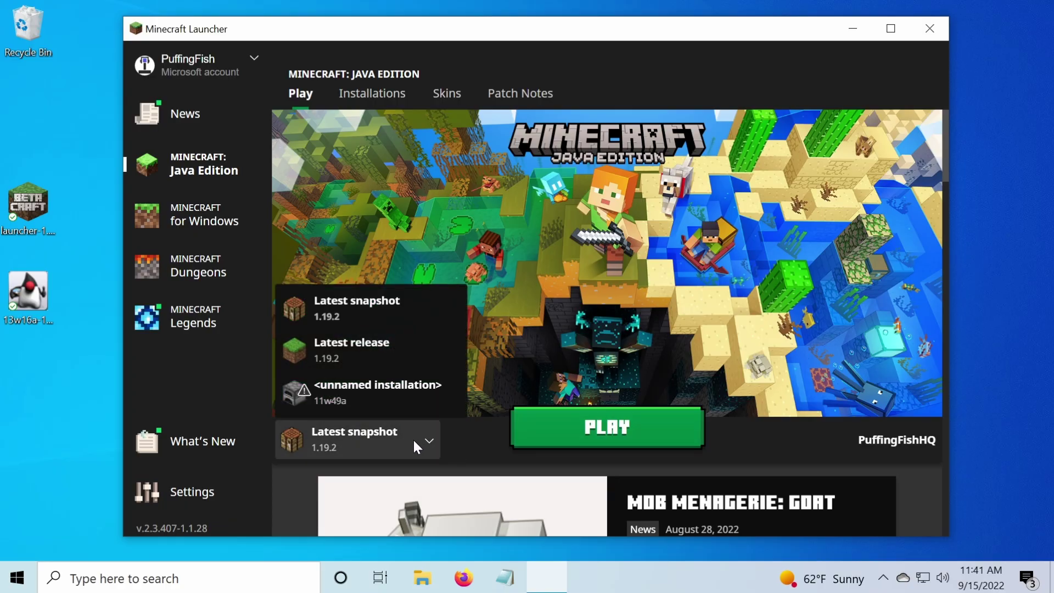
{"action": "left_click", "coordinate": [424, 387]}
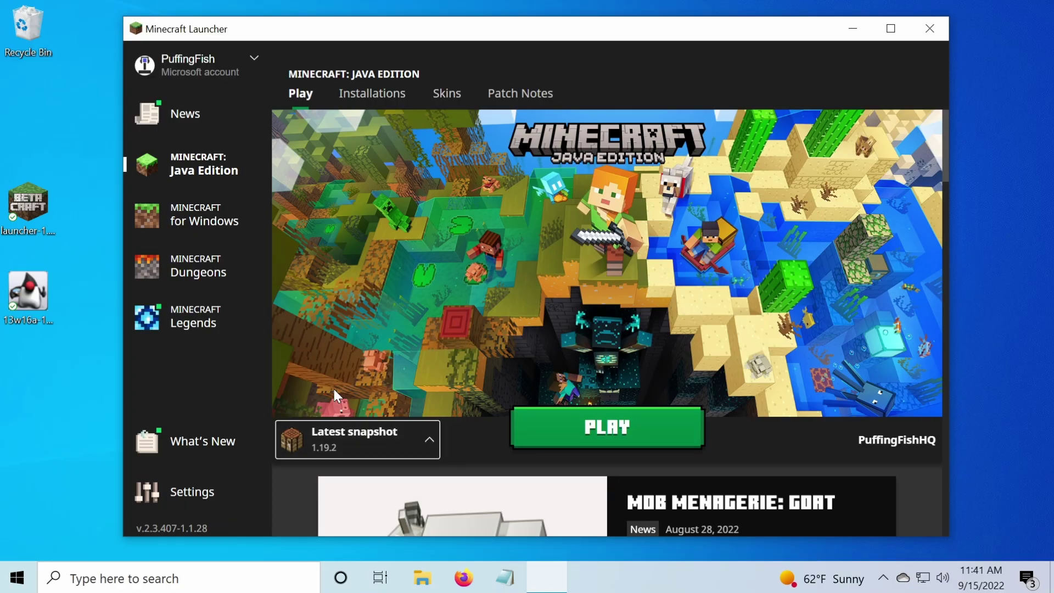
{"action": "left_click", "coordinate": [609, 433]}
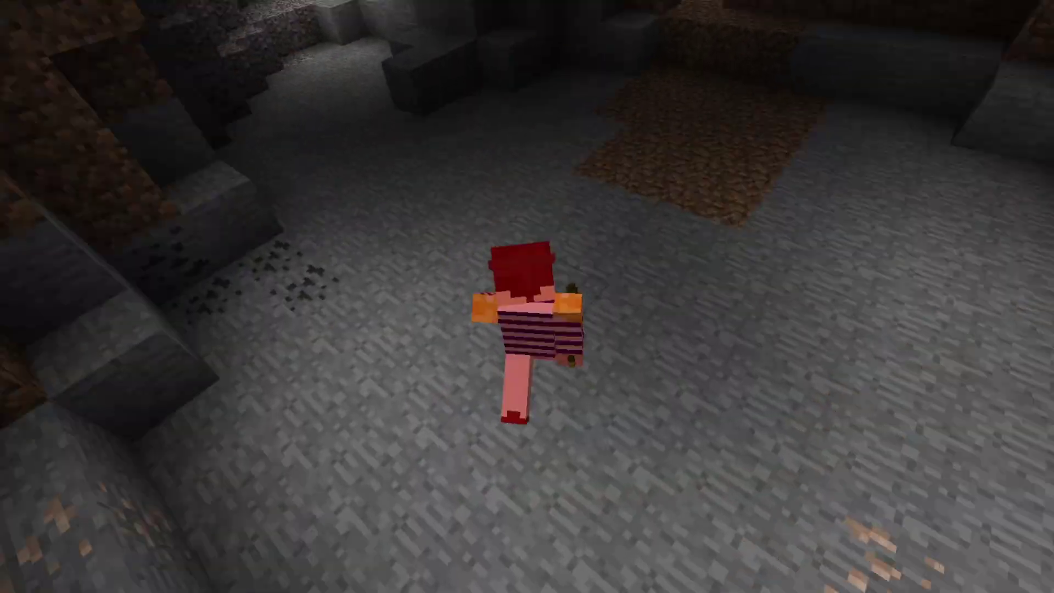
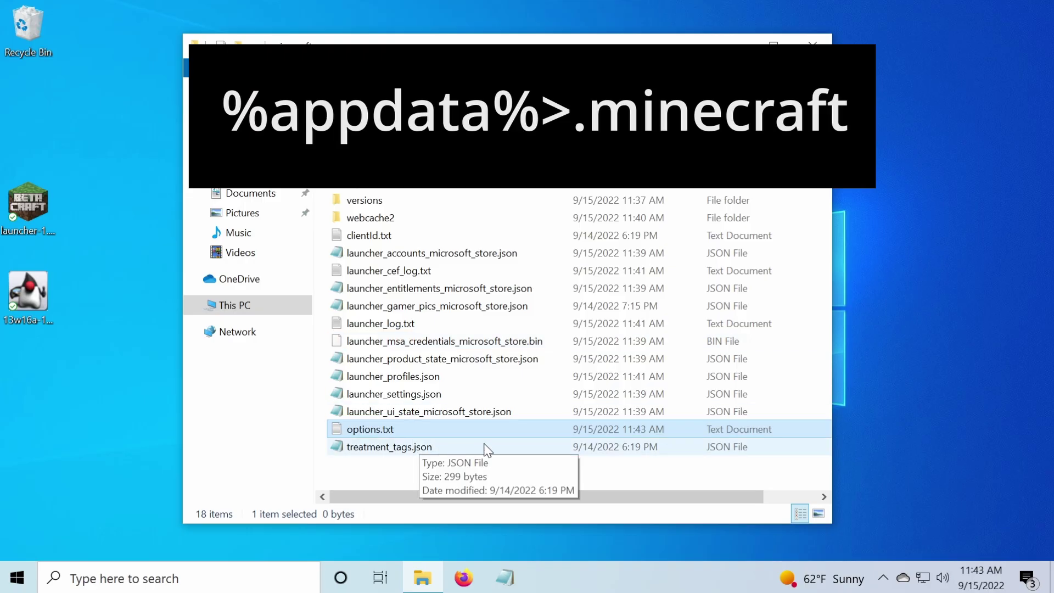
- Open options.txt from the .minecraft folder and enter "lang= en_" on its first line
{"action": "double_click", "coordinate": [435, 428]}
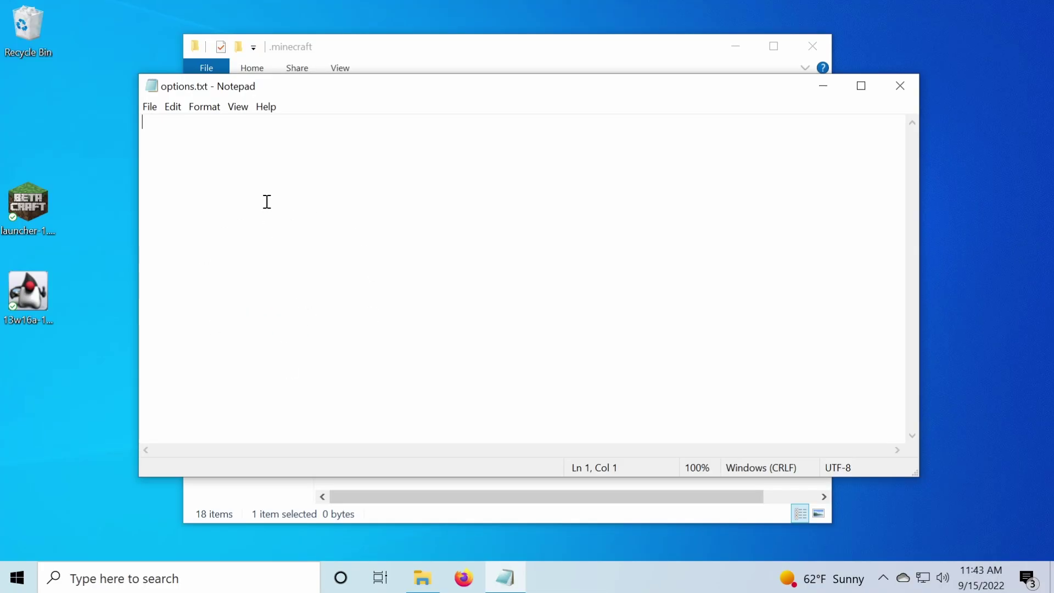
{"action": "type", "text": "lang= "}
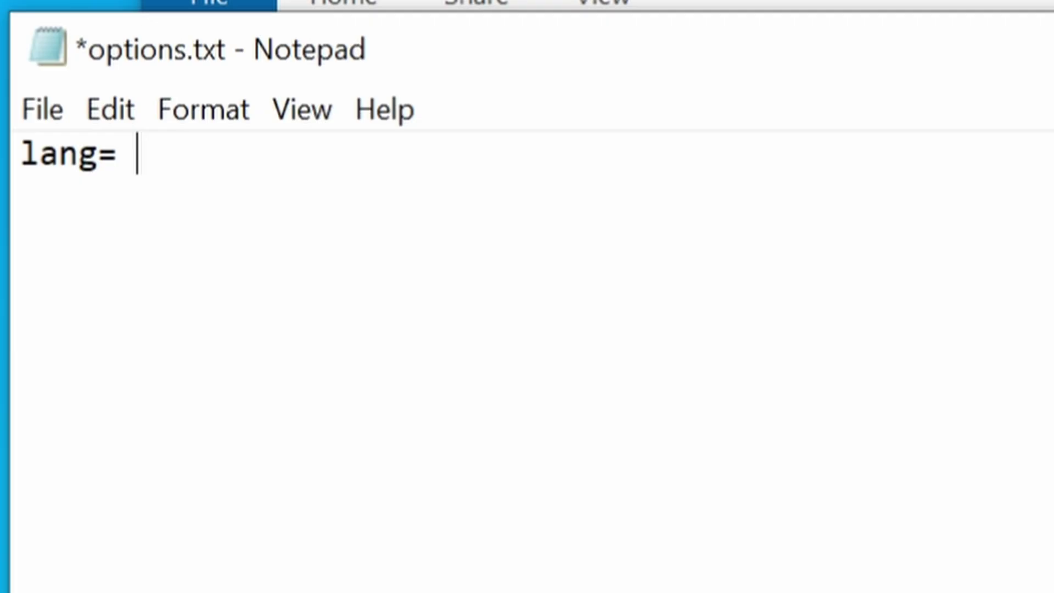
{"action": "type", "text": "en_"}
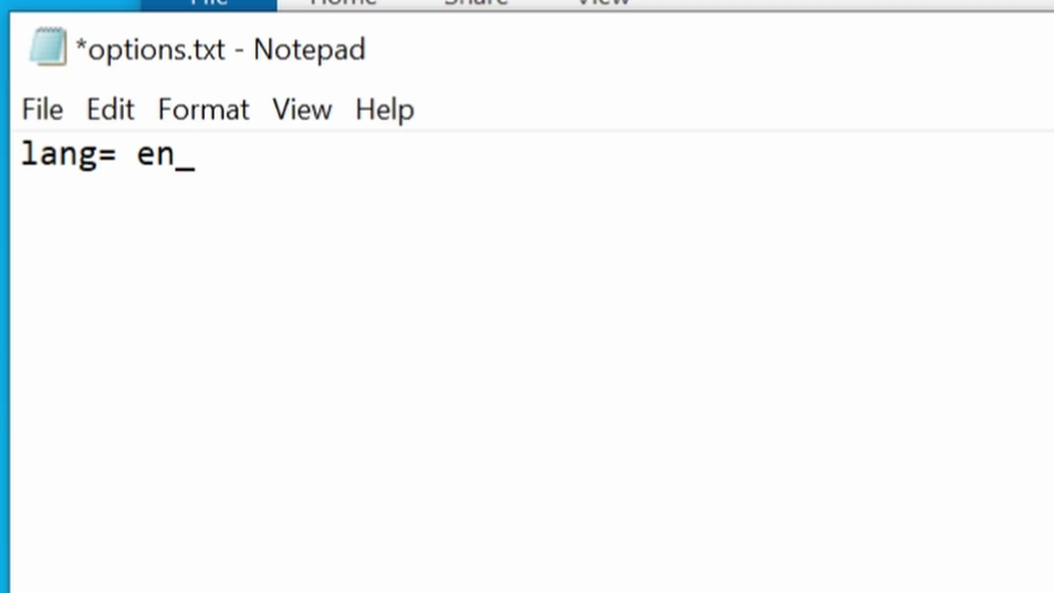
- Try the endings "us", "uk", "US" and "UK" after "lang= en_" and remove them again
{"action": "type", "text": "us"}
{"action": "key", "text": "BackSpace"}
{"action": "key", "text": "BackSpace"}
{"action": "type", "text": "uk"}
{"action": "key", "text": "BackSpace"}
{"action": "key", "text": "BackSpace"}
{"action": "type", "text": "us"}
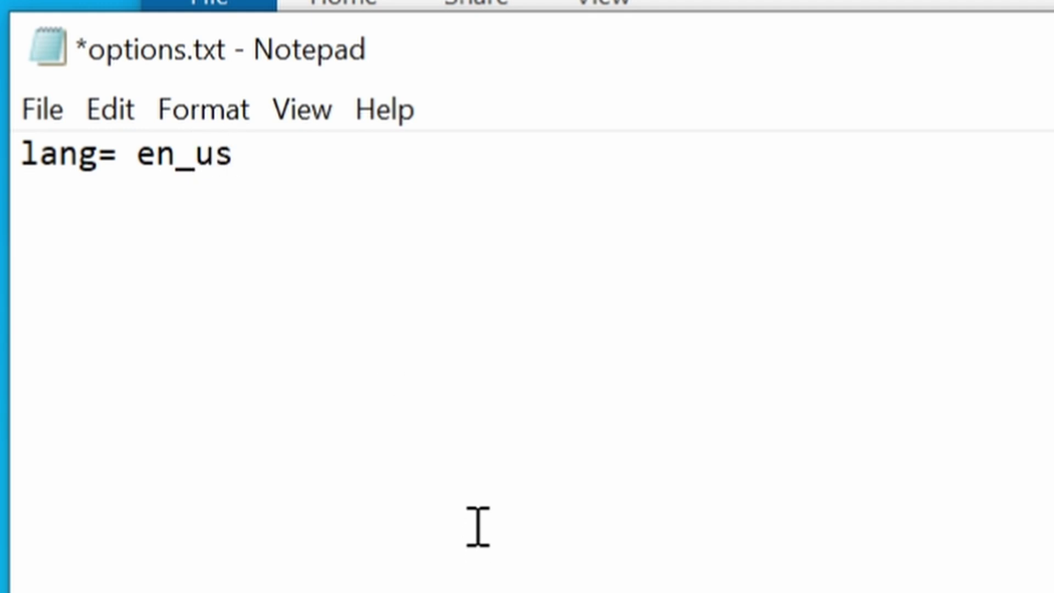
{"action": "key", "text": "BackSpace"}
{"action": "key", "text": "BackSpace"}
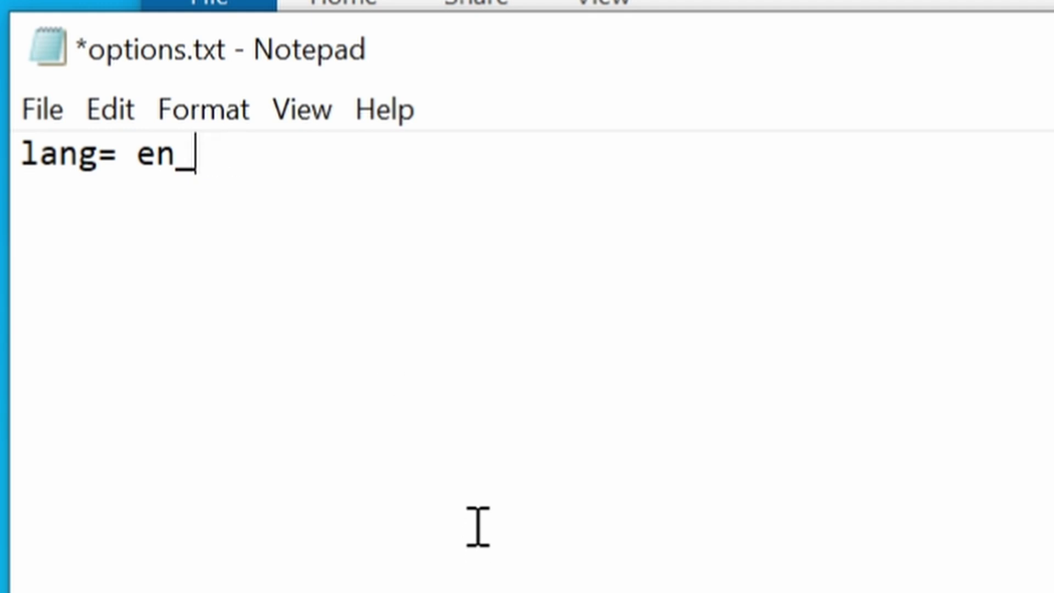
{"action": "type", "text": "US"}
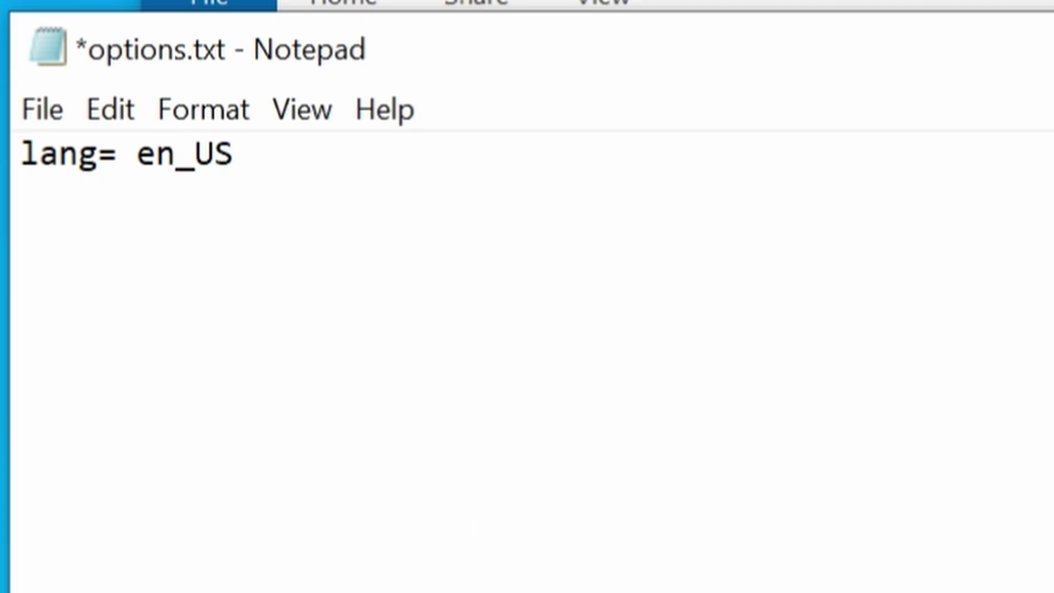
{"action": "key", "text": "BackSpace"}
{"action": "type", "text": "K"}
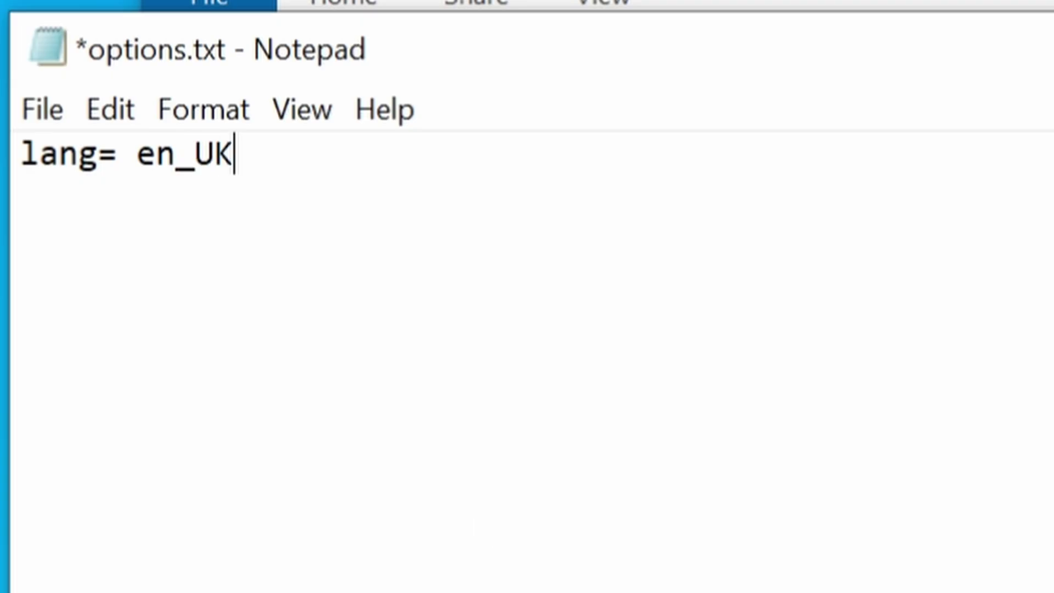
{"action": "key", "text": "BackSpace"}
{"action": "key", "text": "BackSpace"}
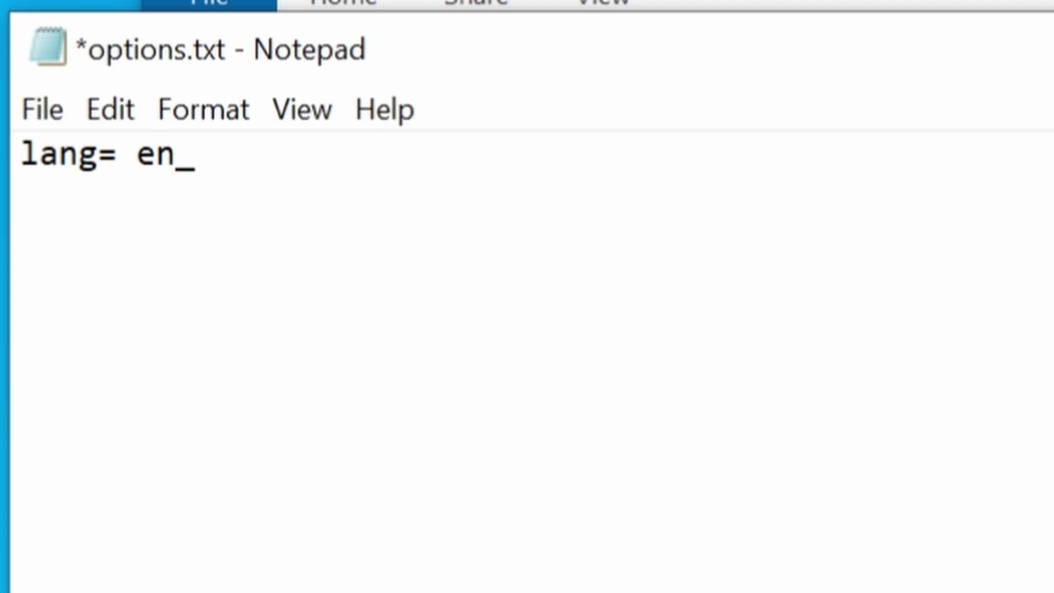
- Complete the language line as "lang= en_US" and save options.txt
{"action": "type", "text": "US"}
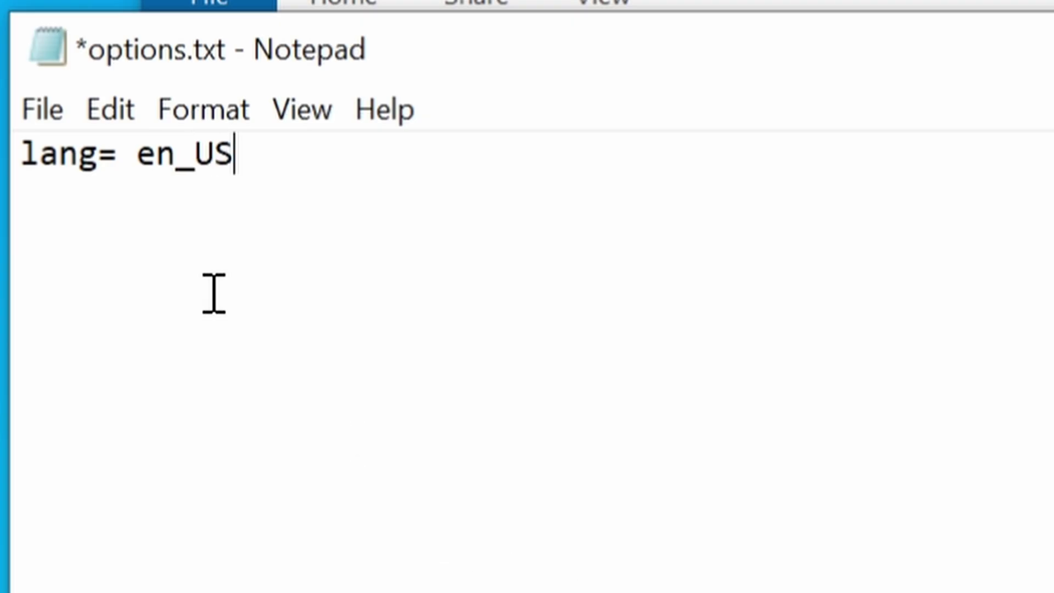
{"action": "left_click", "coordinate": [34, 116]}
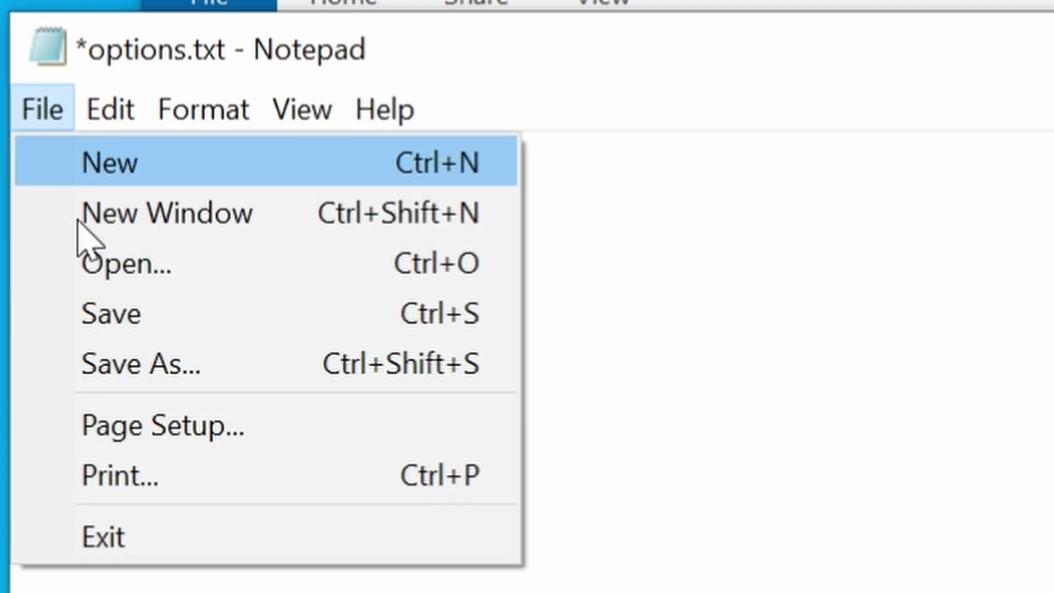
{"action": "left_click", "coordinate": [155, 330]}
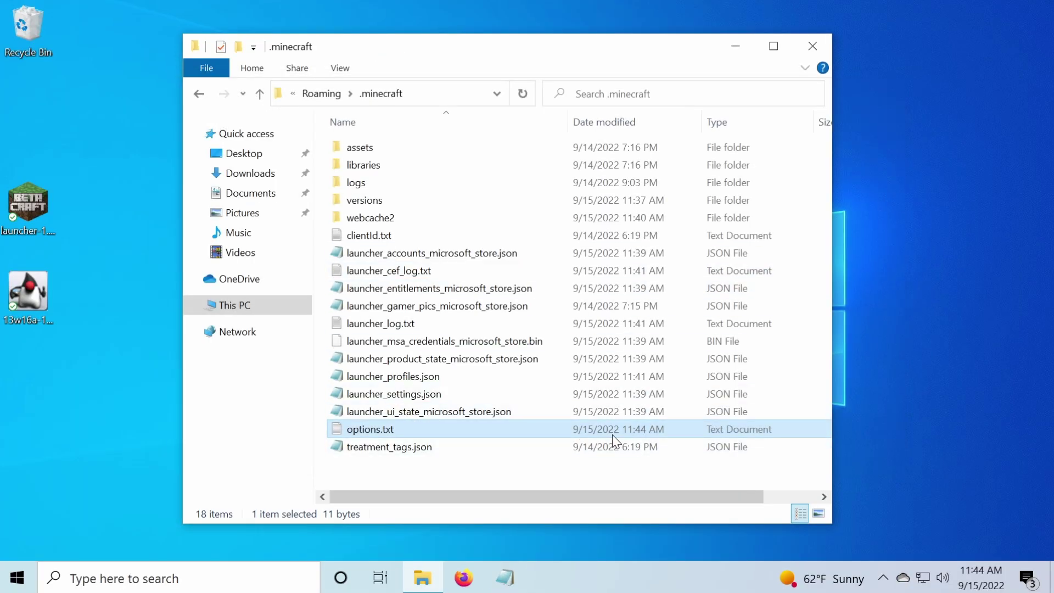
- Close the .minecraft folder window
{"action": "left_click", "coordinate": [403, 472]}
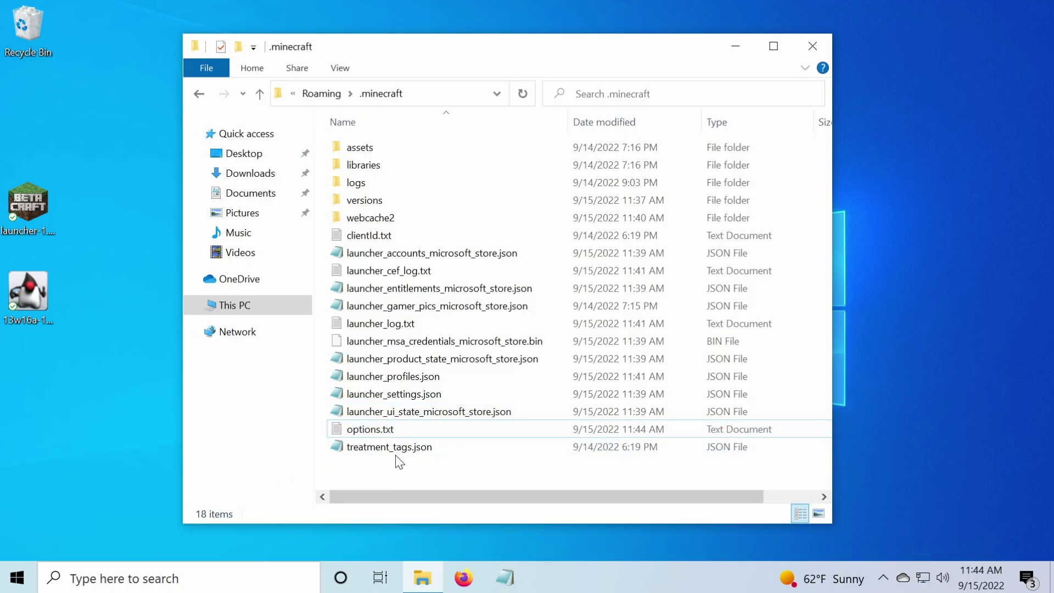
{"action": "left_click", "coordinate": [395, 432]}
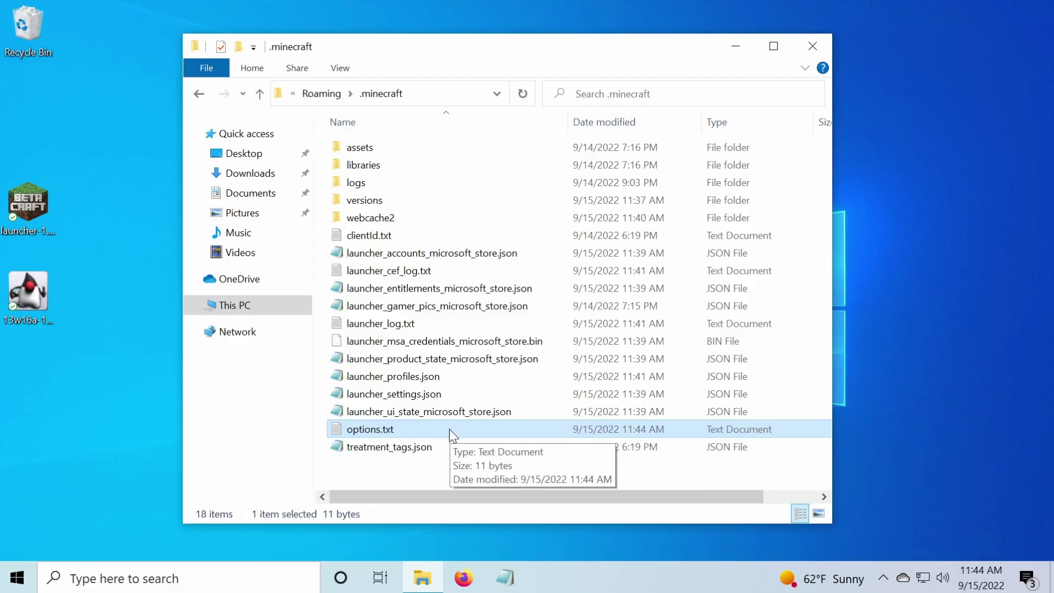
{"action": "key", "text": "alt+F4"}
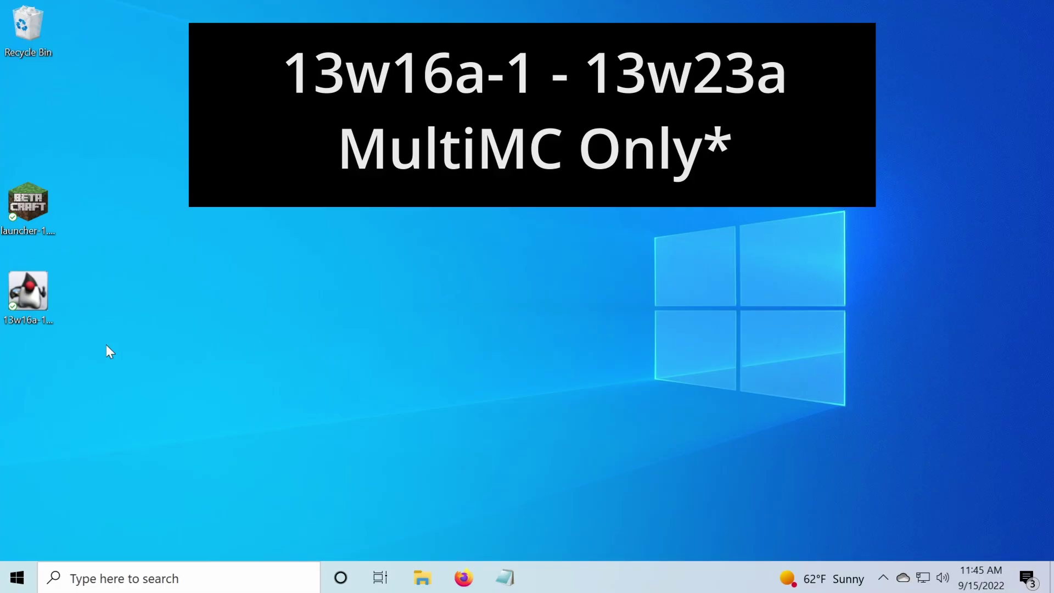
- Open MultiMC through Windows search and open the 1.5.1 instance for editing
{"action": "left_click", "coordinate": [165, 577]}
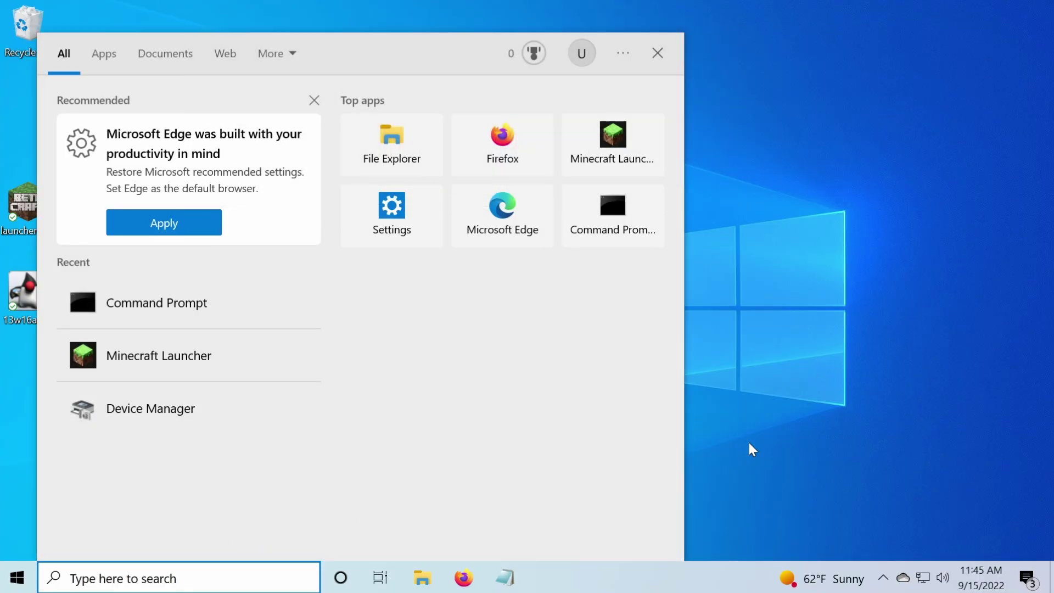
{"action": "type", "text": "multi"}
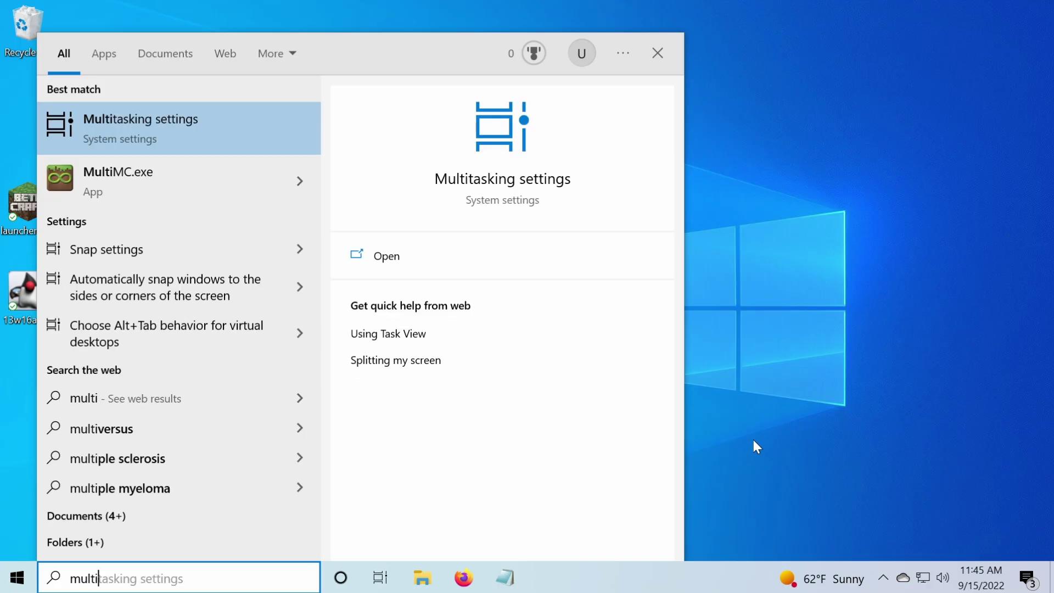
{"action": "left_click", "coordinate": [110, 165]}
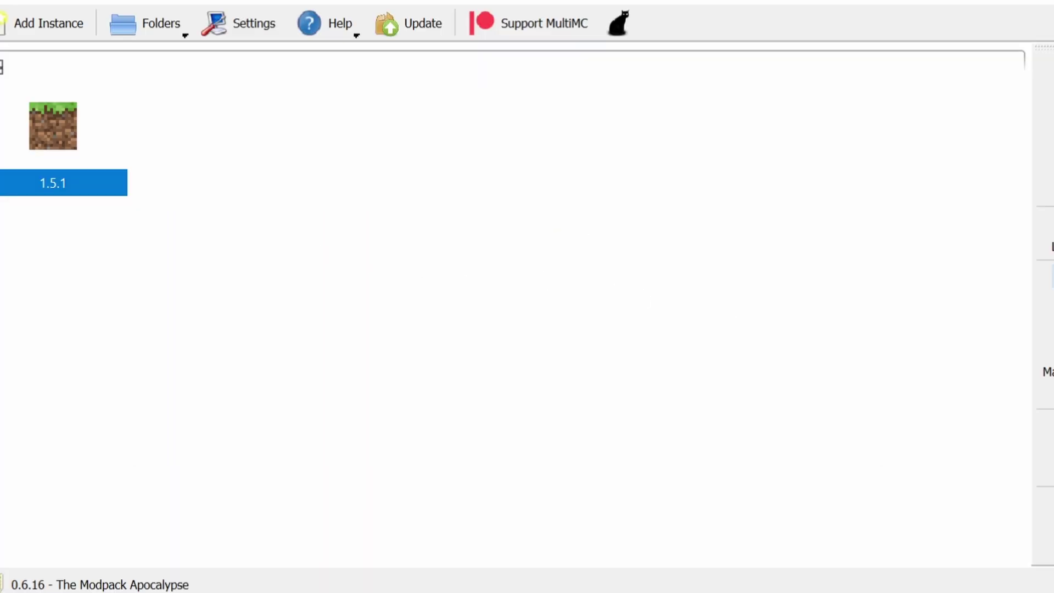
{"action": "left_click", "coordinate": [1052, 277]}
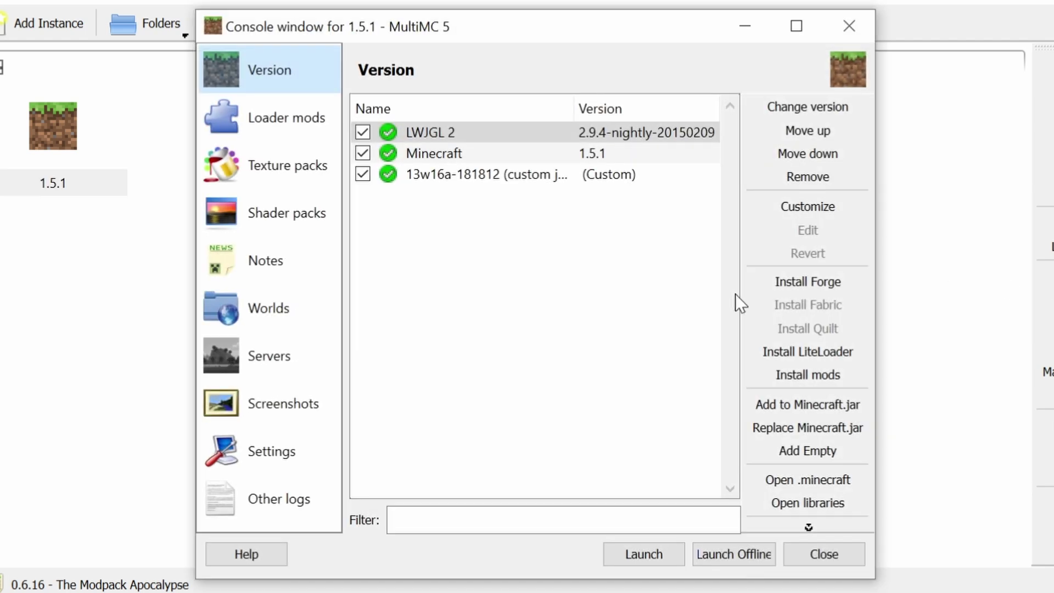
- Enable the instance's Game Window override with Start Minecraft maximized and close the instance window
{"action": "left_click", "coordinate": [287, 457]}
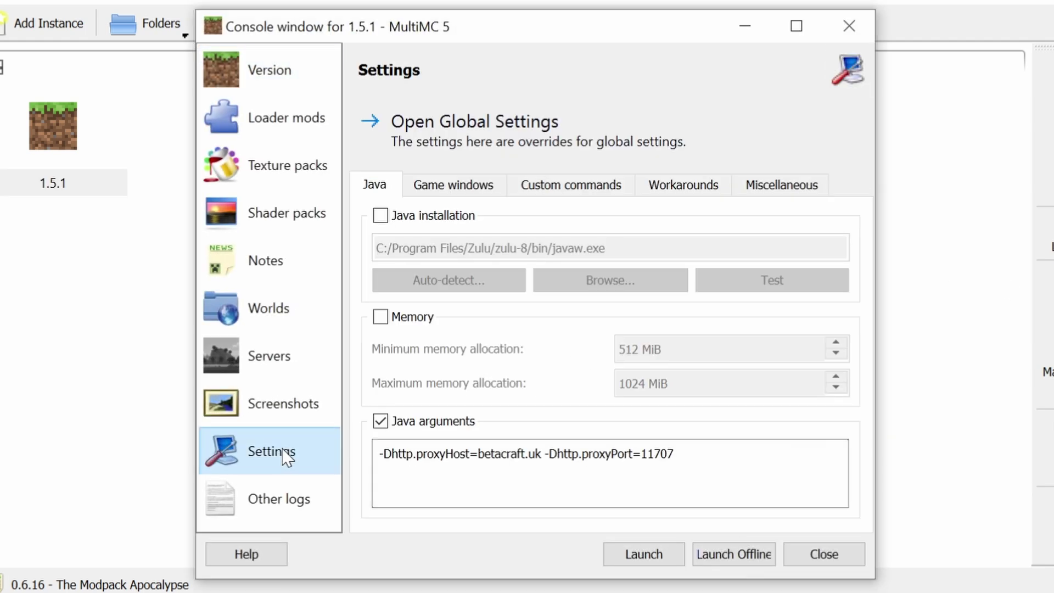
{"action": "left_click", "coordinate": [474, 187]}
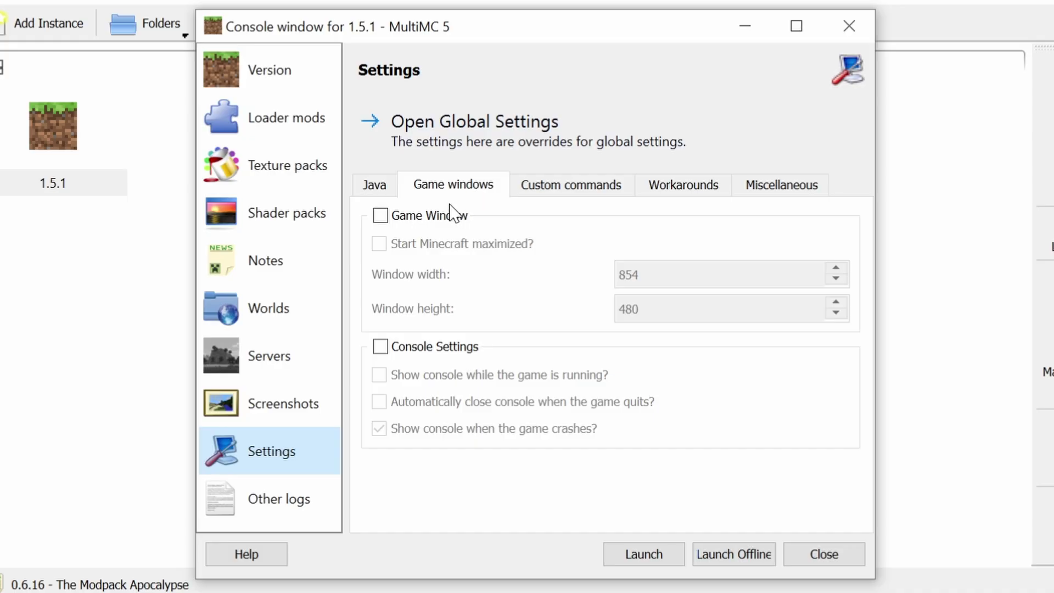
{"action": "left_click", "coordinate": [380, 216]}
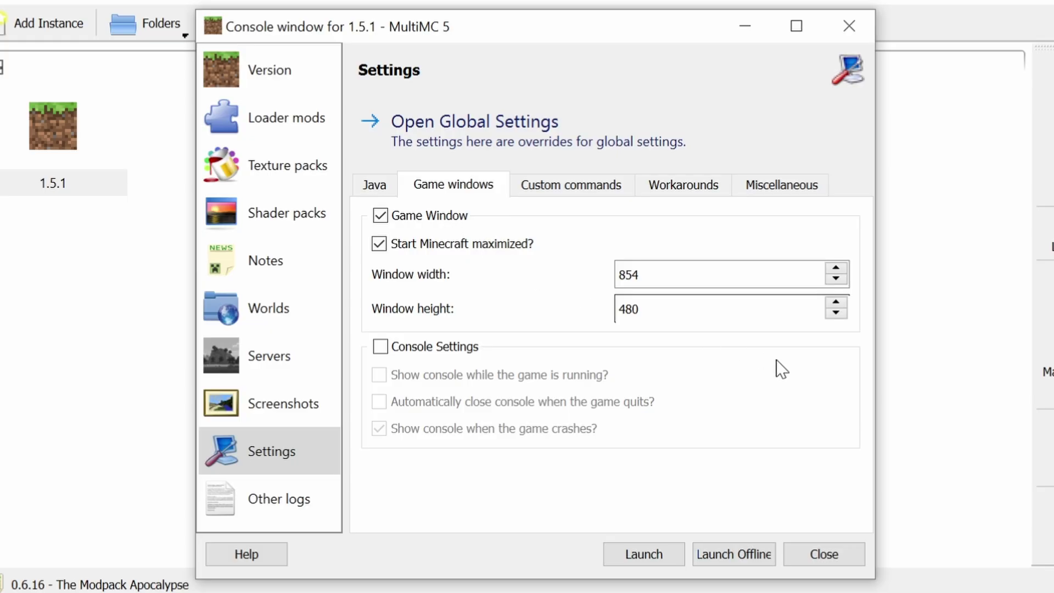
{"action": "left_click", "coordinate": [841, 555]}
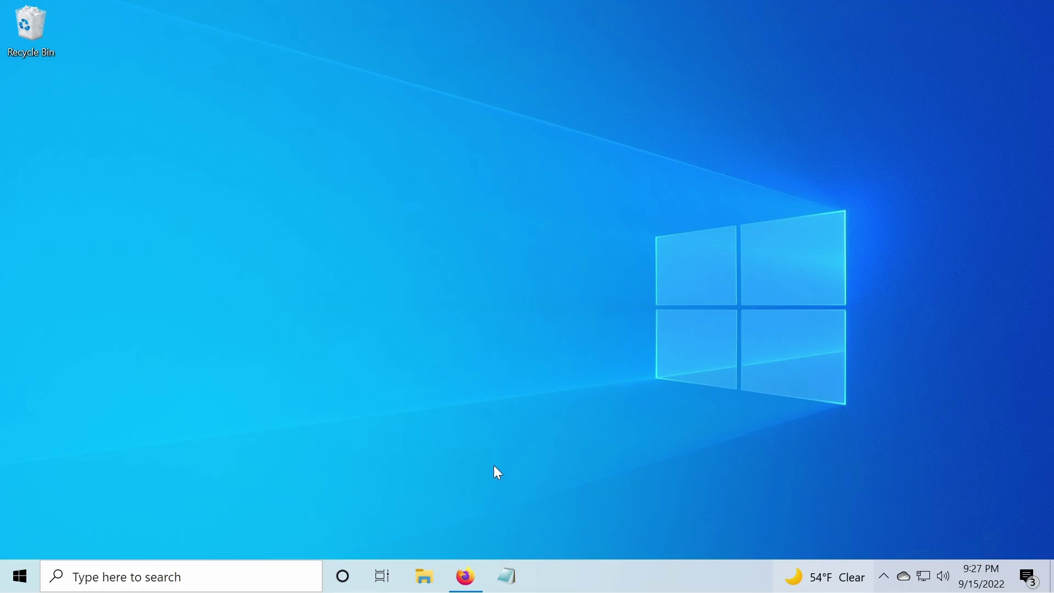
- Switch to Firefox, download bcskin.jar from the MediaFire page and close the advertising pop-up
{"action": "left_click", "coordinate": [466, 576]}
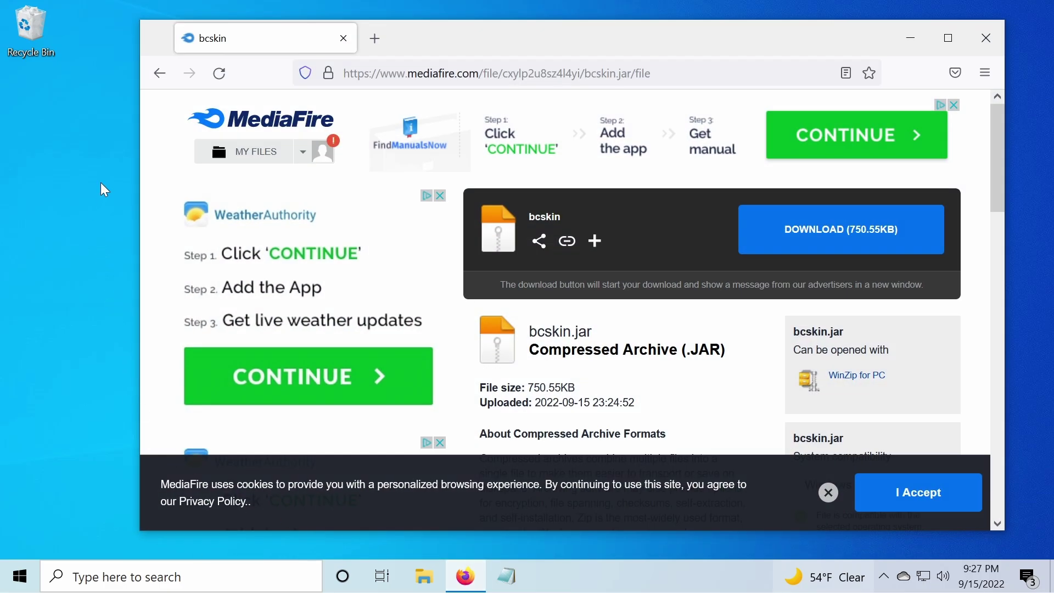
{"action": "left_click", "coordinate": [837, 234]}
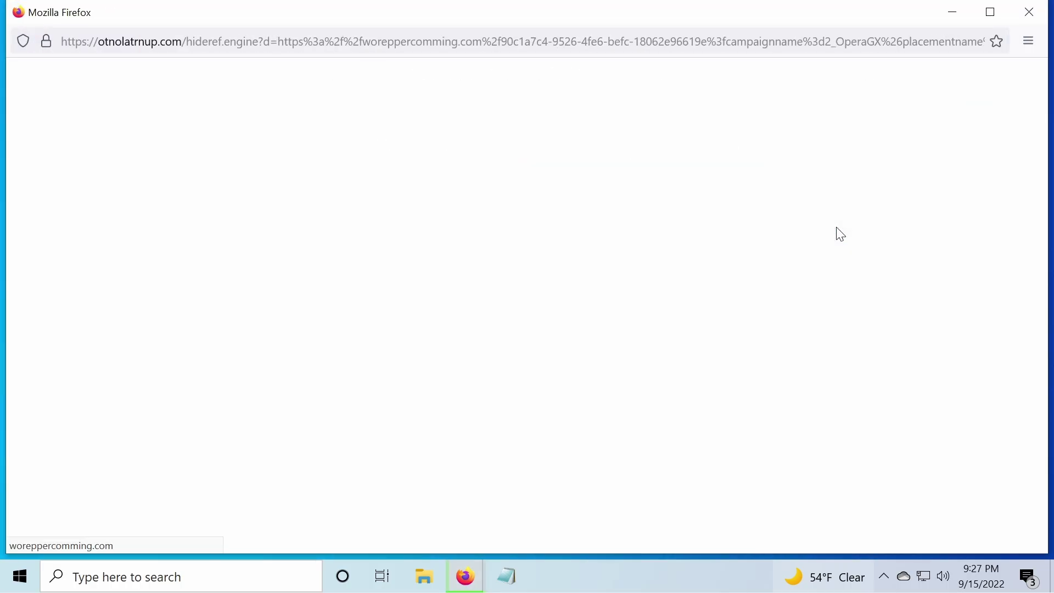
{"action": "left_click", "coordinate": [1030, 13]}
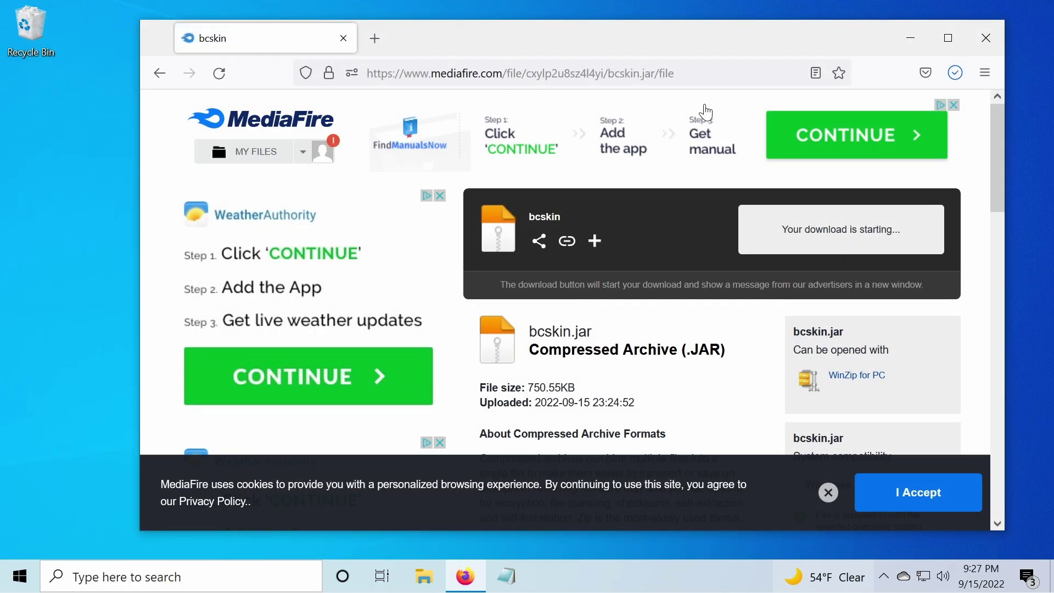
- Show the downloaded bcskin.jar.zip in its folder and close the browser
{"action": "left_click", "coordinate": [958, 73]}
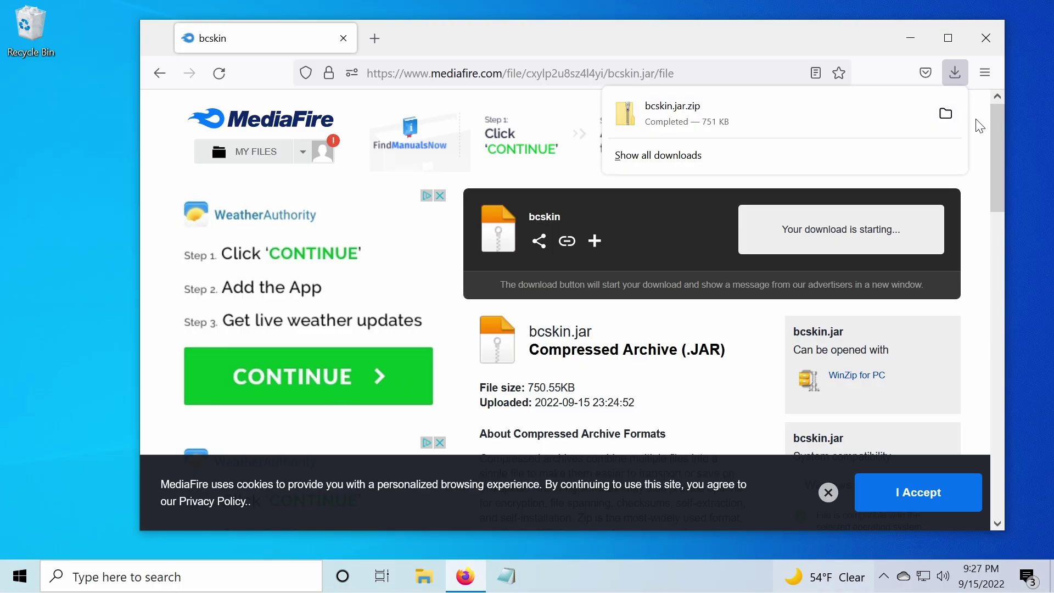
{"action": "left_click", "coordinate": [947, 112]}
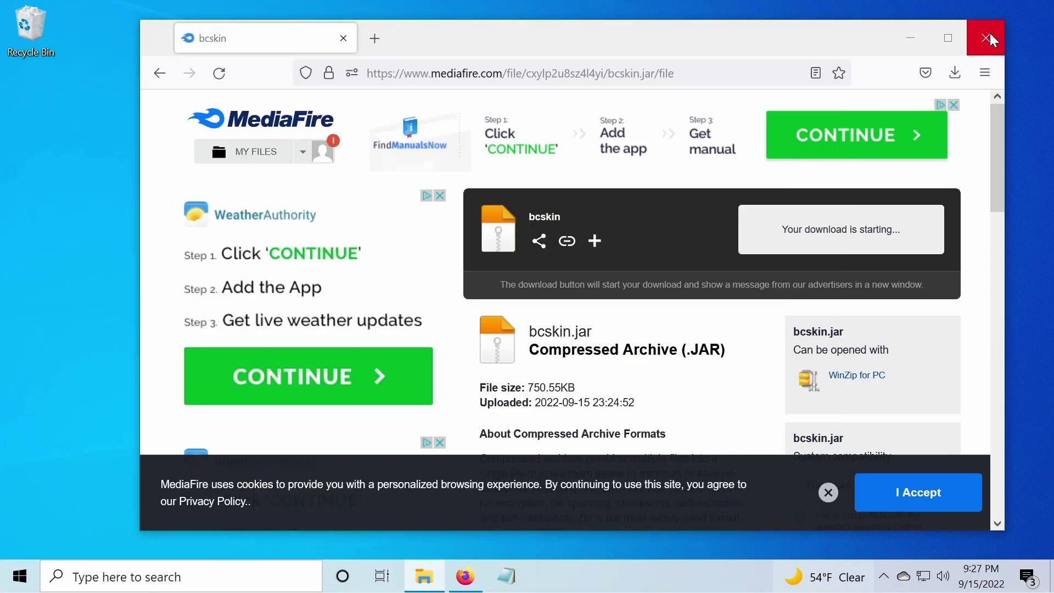
{"action": "left_click", "coordinate": [988, 35]}
- Rename bcskin.jar.zip in the Downloads folder to bcskin.jar, accepting the file extension change
{"action": "right_click", "coordinate": [409, 163]}
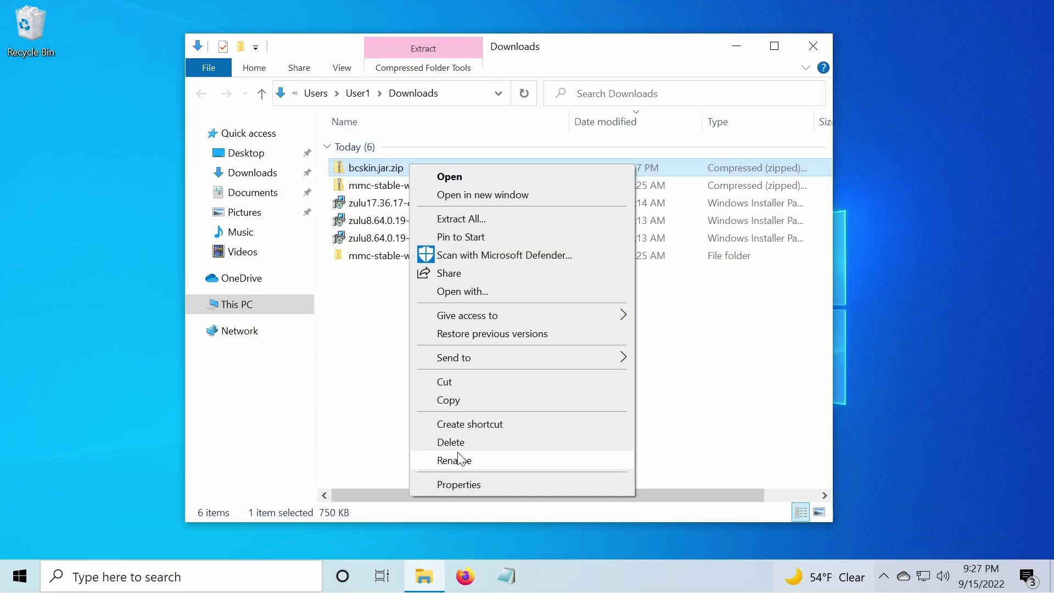
{"action": "left_click", "coordinate": [475, 460]}
{"action": "left_click", "coordinate": [420, 168]}
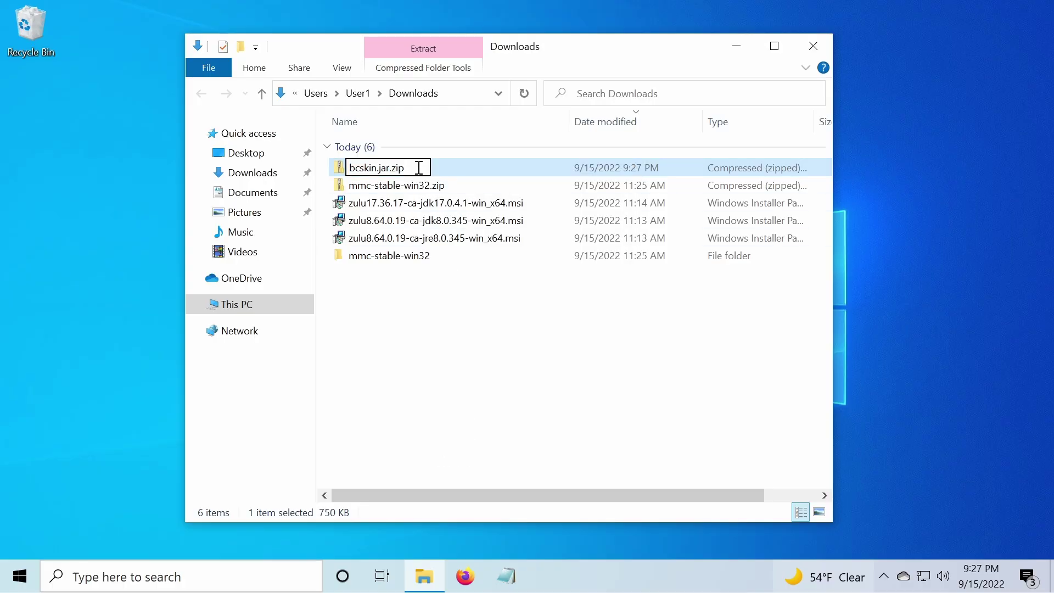
{"action": "key", "text": "BackSpace"}
{"action": "key", "text": "BackSpace"}
{"action": "key", "text": "BackSpace"}
{"action": "key", "text": "BackSpace"}
{"action": "key", "text": "Return"}
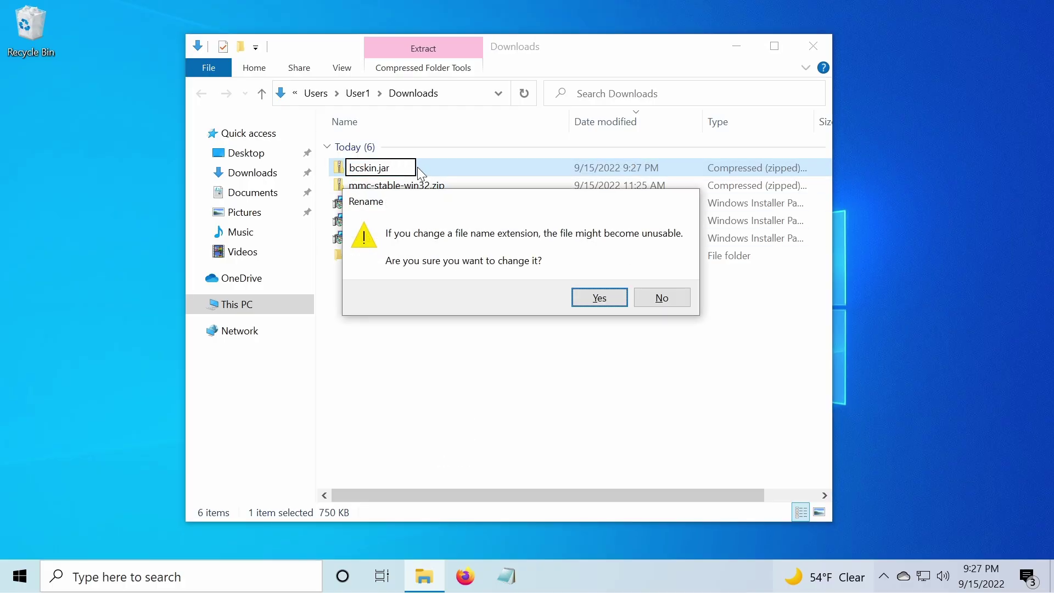
{"action": "key", "text": "Return"}
{"action": "left_click", "coordinate": [417, 365]}
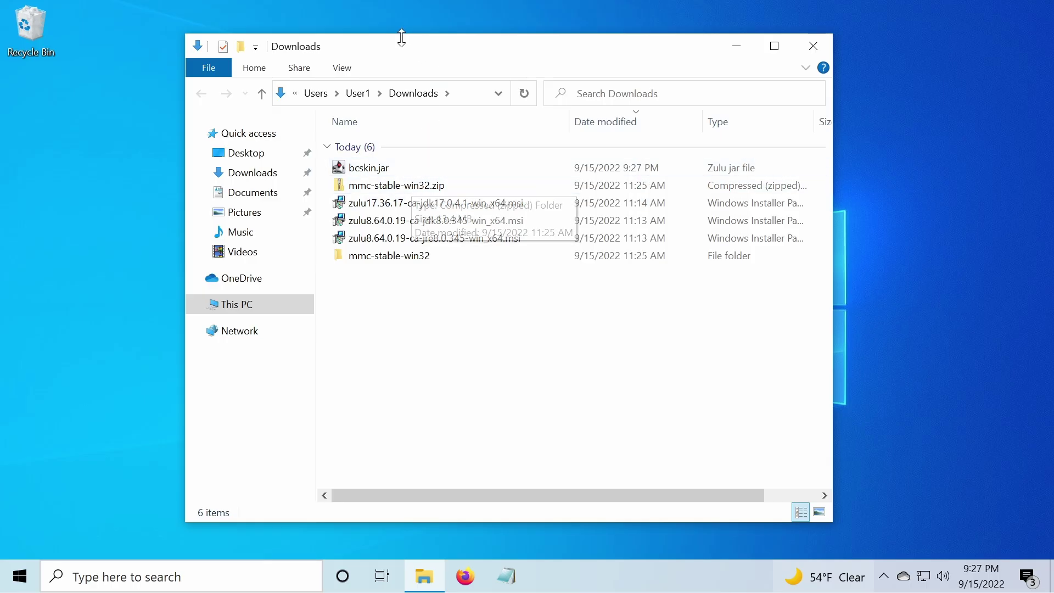
- Open the .minecraft folder beside the Downloads window and move bcskin.jar from Downloads into it
{"action": "left_click_drag", "start_coordinate": [402, 48], "coordinate": [505, 52]}
{"action": "mouse_move", "coordinate": [478, 166]}
{"action": "left_mouse_down"}
{"action": "mouse_move", "coordinate": [551, 204]}
{"action": "mouse_move", "coordinate": [479, 150]}
{"action": "mouse_move", "coordinate": [480, 165]}
{"action": "left_mouse_up"}
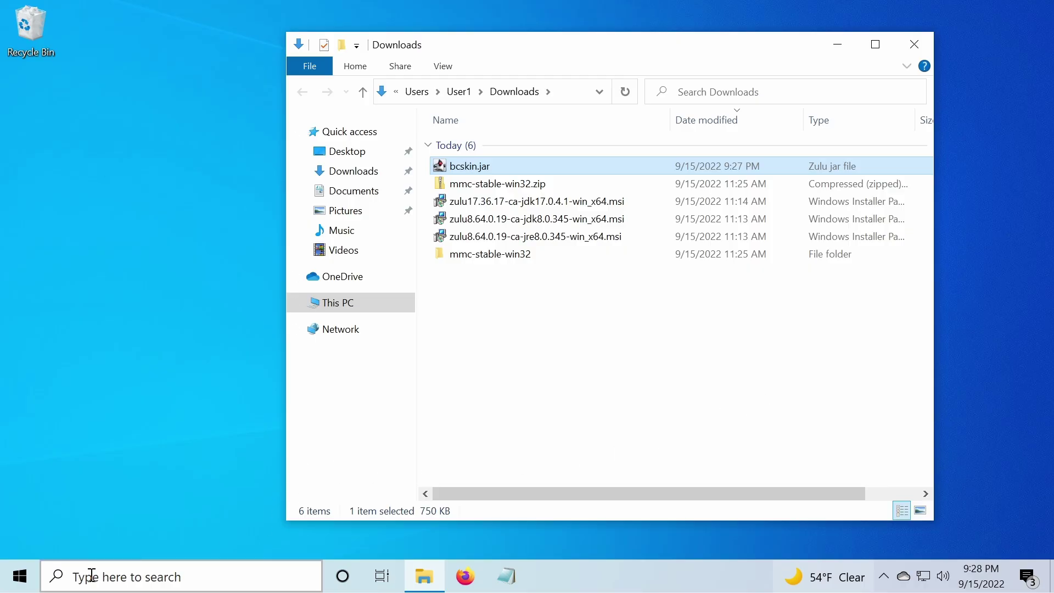
{"action": "left_click", "coordinate": [169, 583]}
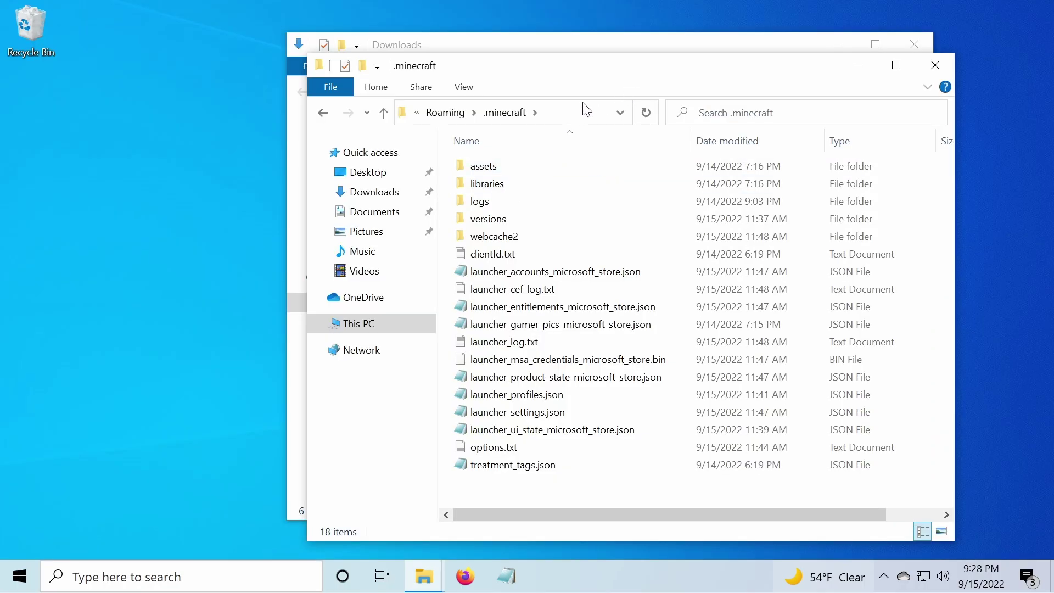
{"action": "left_click_drag", "start_coordinate": [618, 77], "coordinate": [337, 83]}
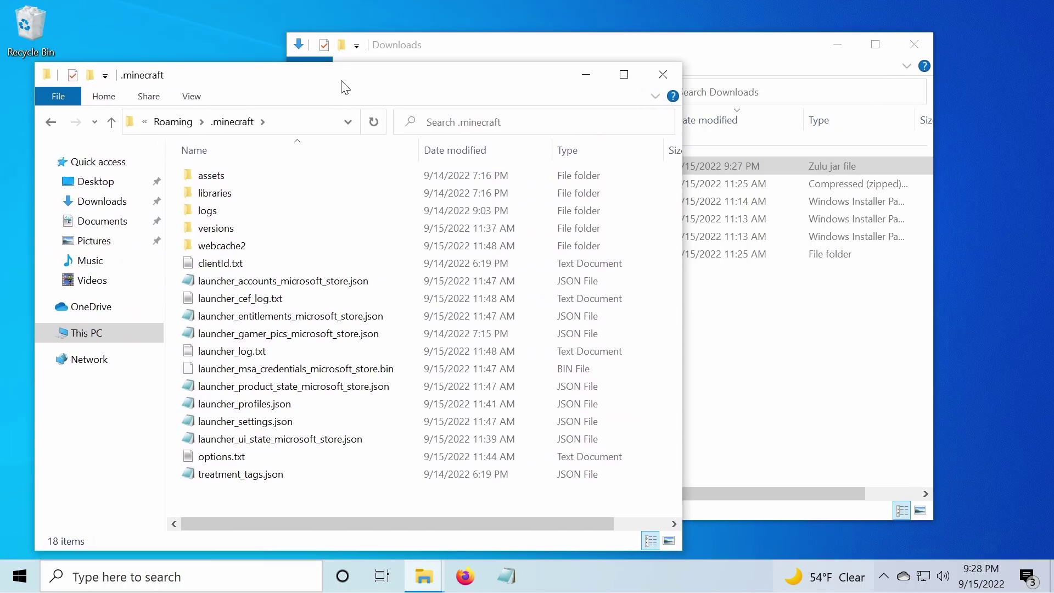
{"action": "left_click", "coordinate": [712, 72]}
{"action": "left_click_drag", "start_coordinate": [468, 168], "coordinate": [213, 485]}
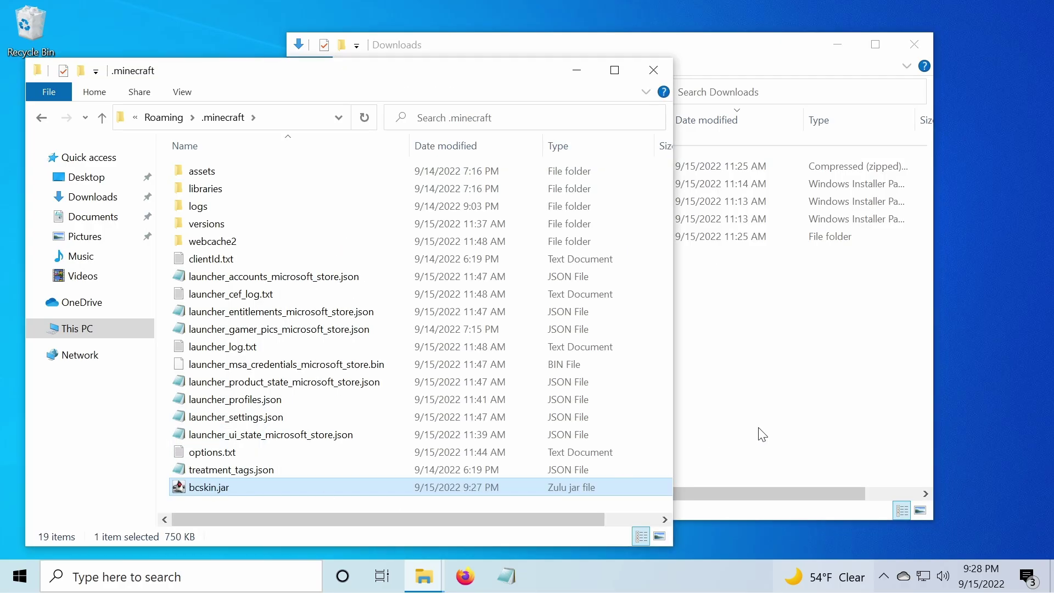
- Close the .minecraft and Downloads folder windows and switch to Minecraft Launcher to edit the release 1.7.3 installation
{"action": "left_click", "coordinate": [658, 65]}
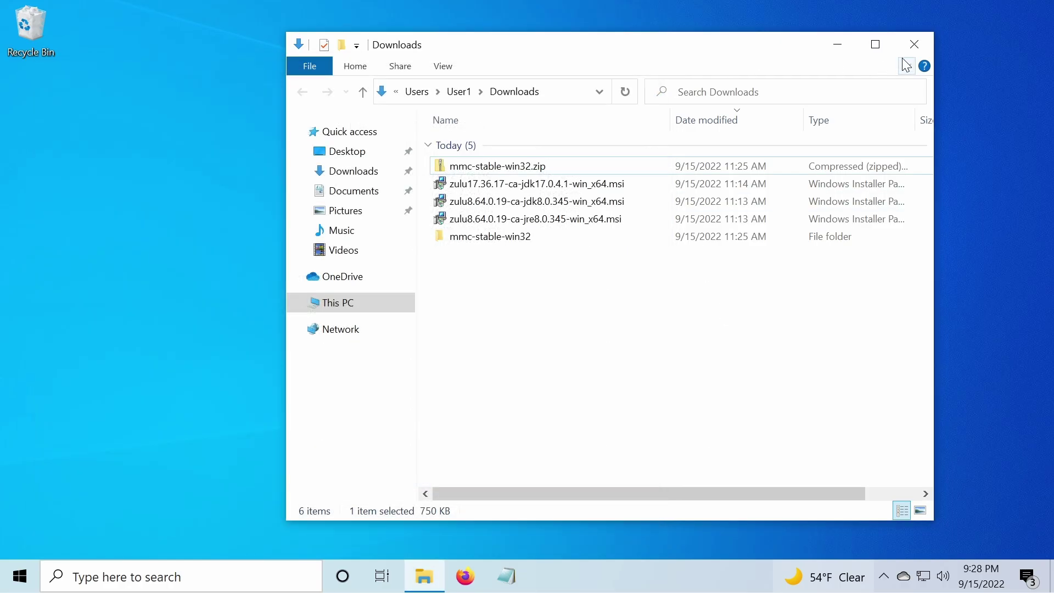
{"action": "left_click", "coordinate": [914, 44]}
{"action": "left_click", "coordinate": [20, 577]}
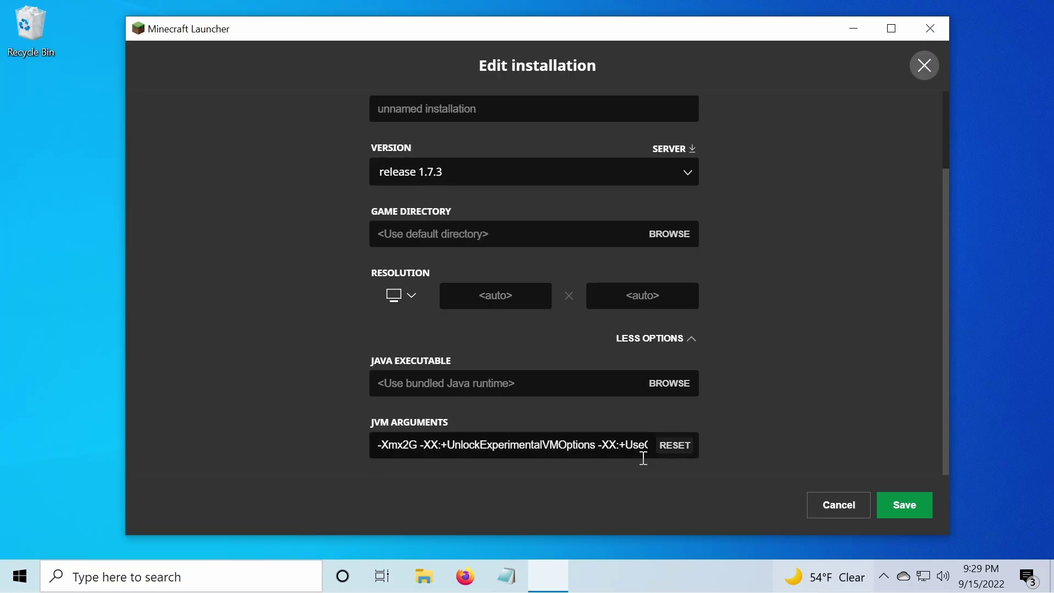
- Append -javaagent:bcskin.jar after the proxy port setting at the end of the installation's JVM arguments and save the installation
{"action": "left_click", "coordinate": [632, 445]}
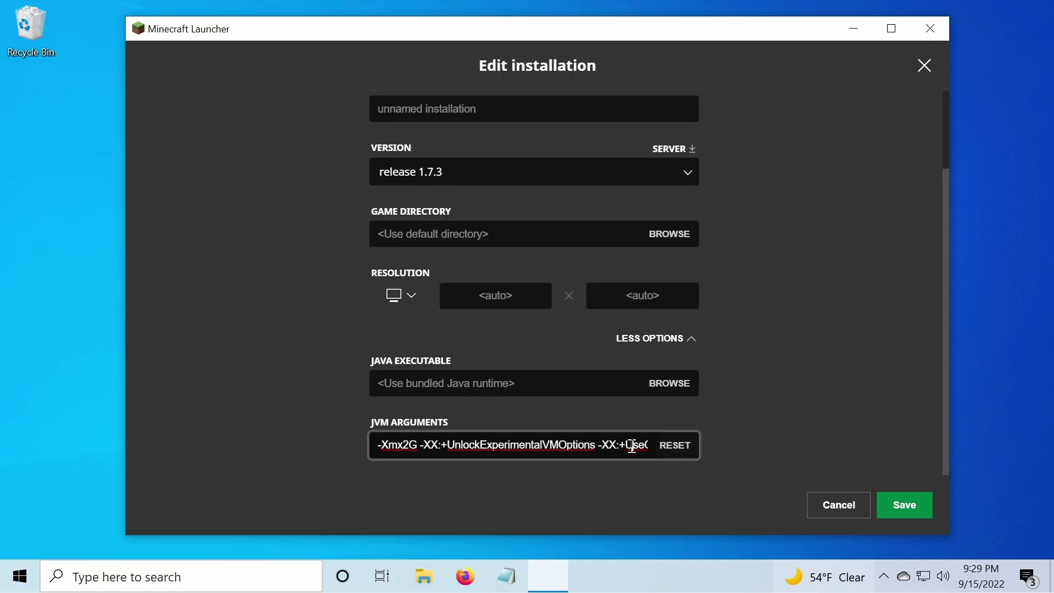
{"action": "key", "text": "Right"}
{"action": "key", "text": "Right"}
{"action": "key", "text": "Right"}
{"action": "key", "text": "Right"}
{"action": "key", "text": "Right"}
{"action": "key", "text": "Right"}
{"action": "key", "text": "Right"}
{"action": "key", "text": "Right"}
{"action": "key", "text": "Right"}
{"action": "key", "text": "Right"}
{"action": "key", "text": "Right"}
{"action": "key", "text": "Right"}
{"action": "key", "text": "Right"}
{"action": "key", "text": "Right"}
{"action": "key", "text": "Right"}
{"action": "key", "text": "Right"}
{"action": "key", "text": "Right"}
{"action": "key", "text": "Right"}
{"action": "key", "text": "Right"}
{"action": "key", "text": "Right"}
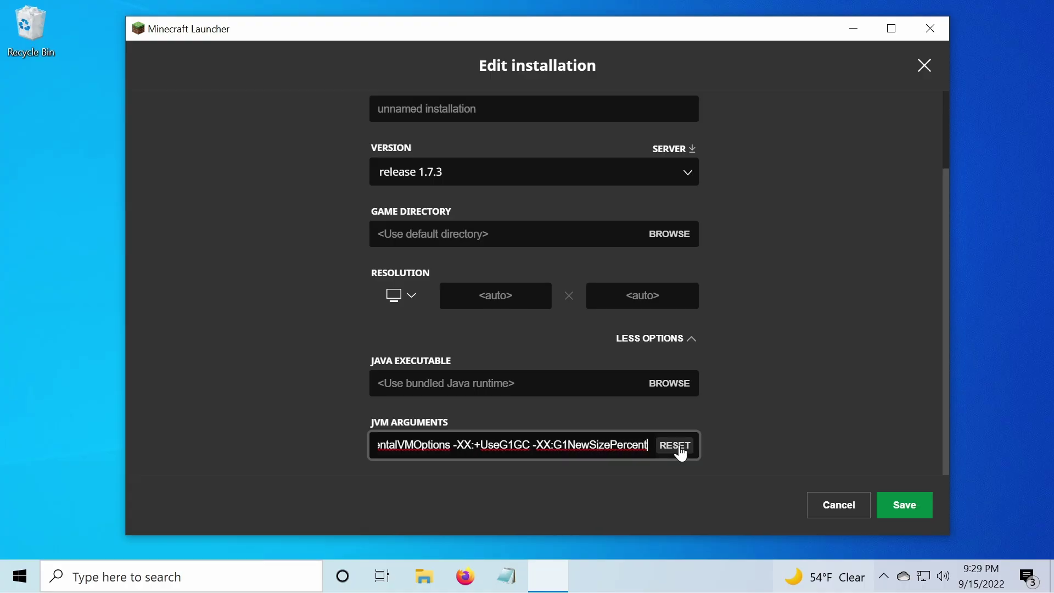
{"action": "key", "text": "Right"}
{"action": "key", "text": "Right"}
{"action": "key", "text": "Right"}
{"action": "key", "text": "Right"}
{"action": "key", "text": "Right"}
{"action": "key", "text": "Right"}
{"action": "key", "text": "Right"}
{"action": "key", "text": "Right"}
{"action": "key", "text": "Right"}
{"action": "key", "text": "Right"}
{"action": "key", "text": "Right"}
{"action": "key", "text": "Right"}
{"action": "key", "text": "Right"}
{"action": "key", "text": "Right"}
{"action": "key", "text": "Right"}
{"action": "key", "text": "Right"}
{"action": "key", "text": "Right"}
{"action": "key", "text": "Right"}
{"action": "key", "text": "Right"}
{"action": "key", "text": "Right"}
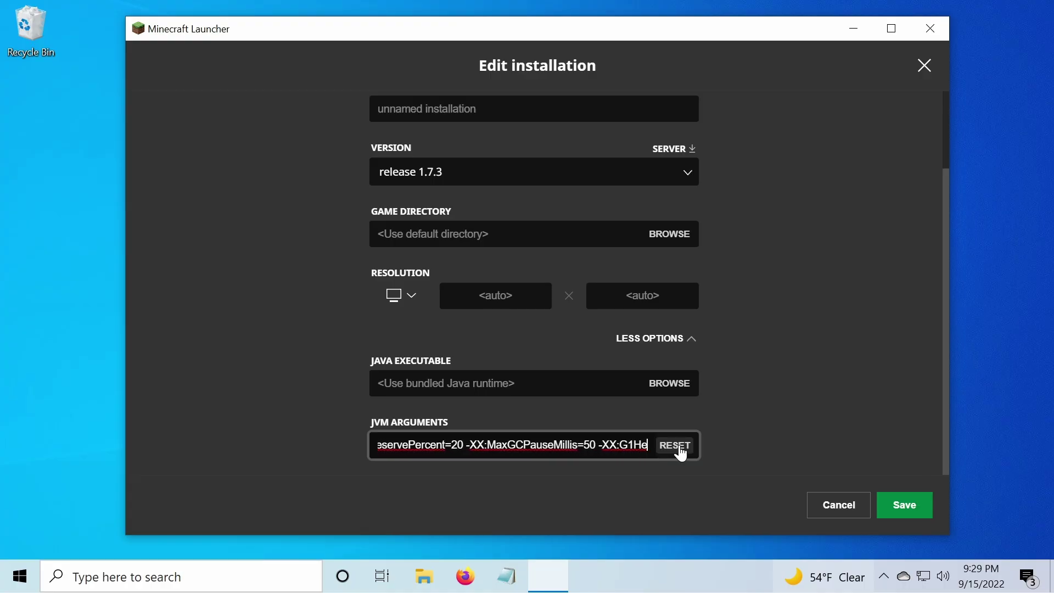
{"action": "key", "text": "Right"}
{"action": "key", "text": "Right"}
{"action": "key", "text": "Right"}
{"action": "key", "text": "Right"}
{"action": "key", "text": "Right"}
{"action": "key", "text": "Right"}
{"action": "key", "text": "Right"}
{"action": "key", "text": "Right"}
{"action": "key", "text": "Right"}
{"action": "key", "text": "Right"}
{"action": "key", "text": "Right"}
{"action": "key", "text": "Right"}
{"action": "key", "text": "Right"}
{"action": "key", "text": "Right"}
{"action": "key", "text": "Right"}
{"action": "key", "text": "Right"}
{"action": "key", "text": "Right"}
{"action": "key", "text": "Right"}
{"action": "key", "text": "Right"}
{"action": "key", "text": "Right"}
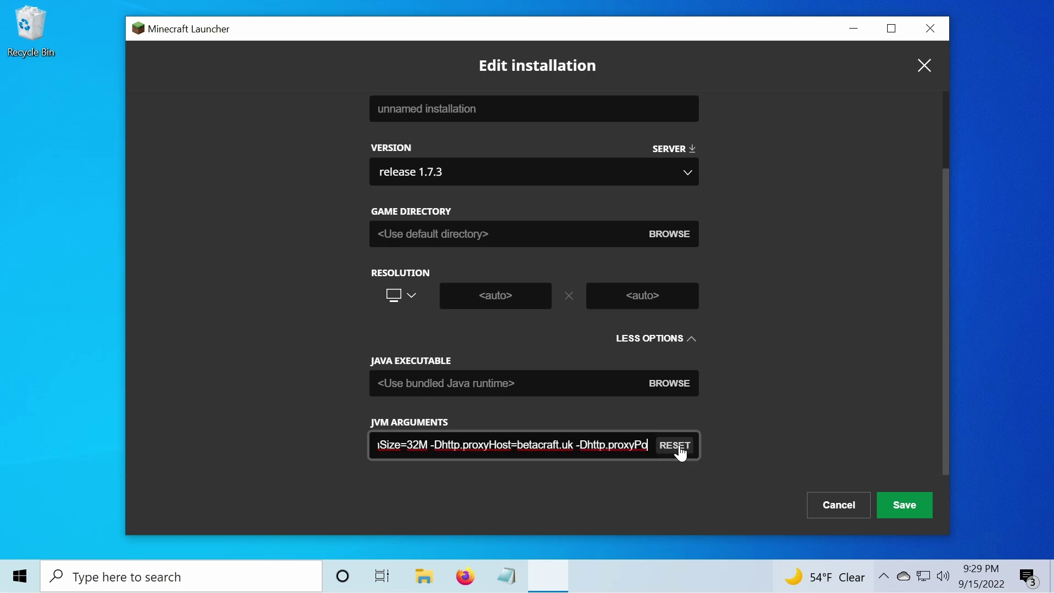
{"action": "type", "text": "-javaa"}
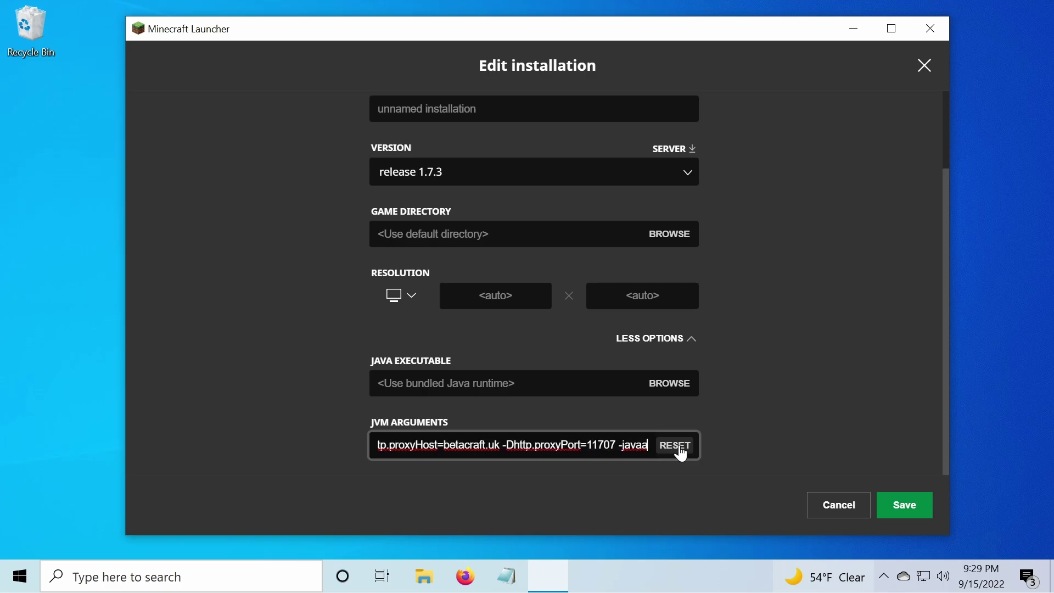
{"action": "type", "text": "gent"}
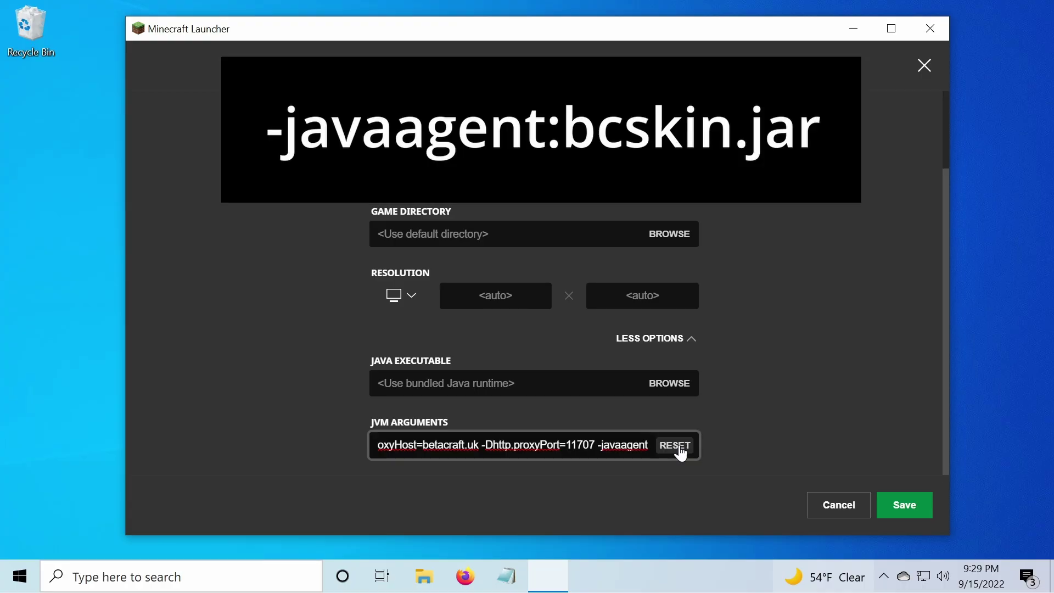
{"action": "type", "text": ":"}
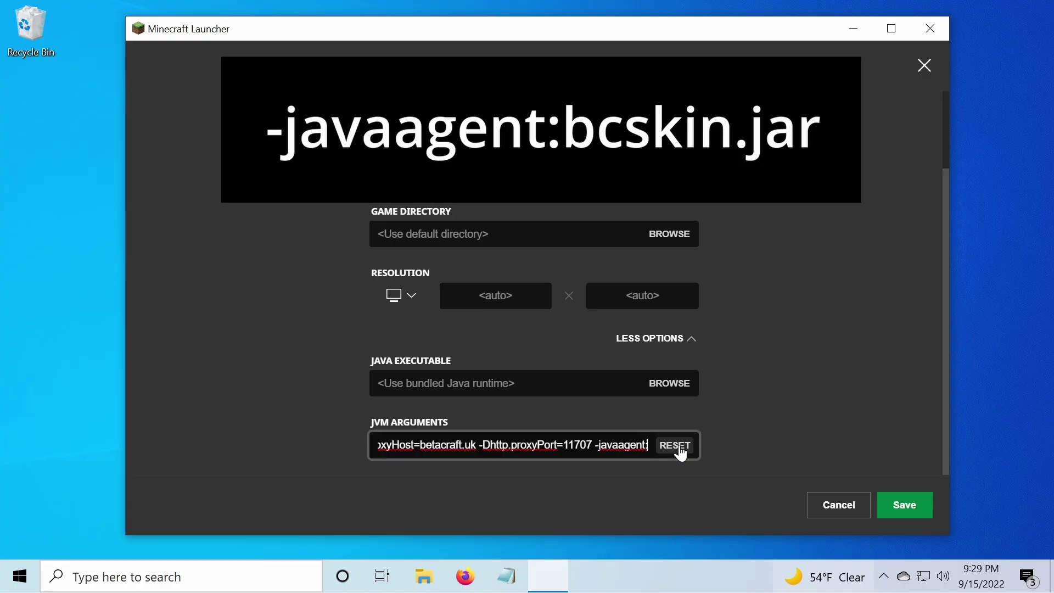
{"action": "type", "text": "bc"}
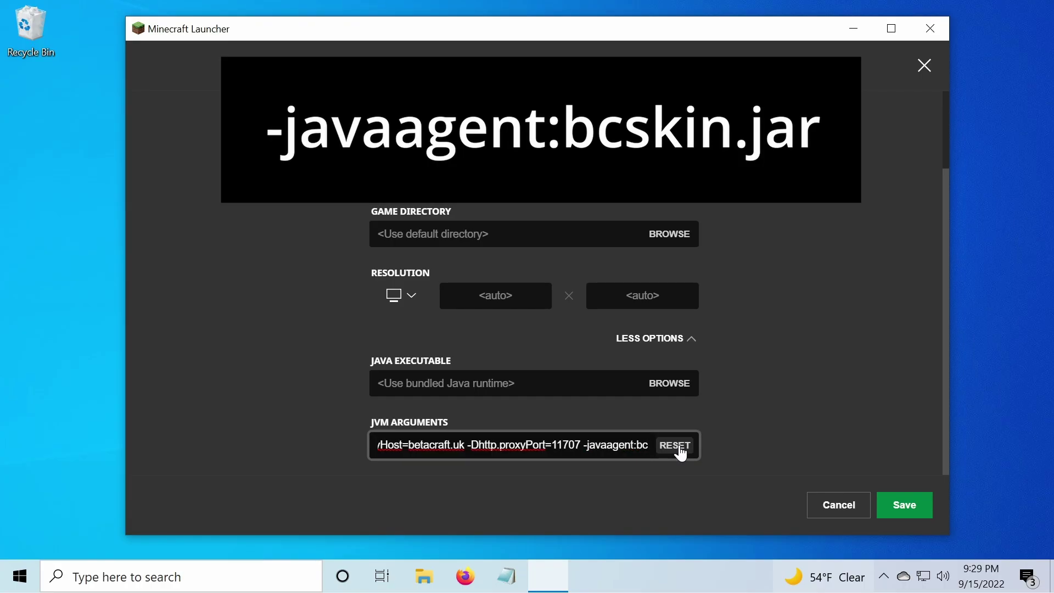
{"action": "type", "text": "skin"}
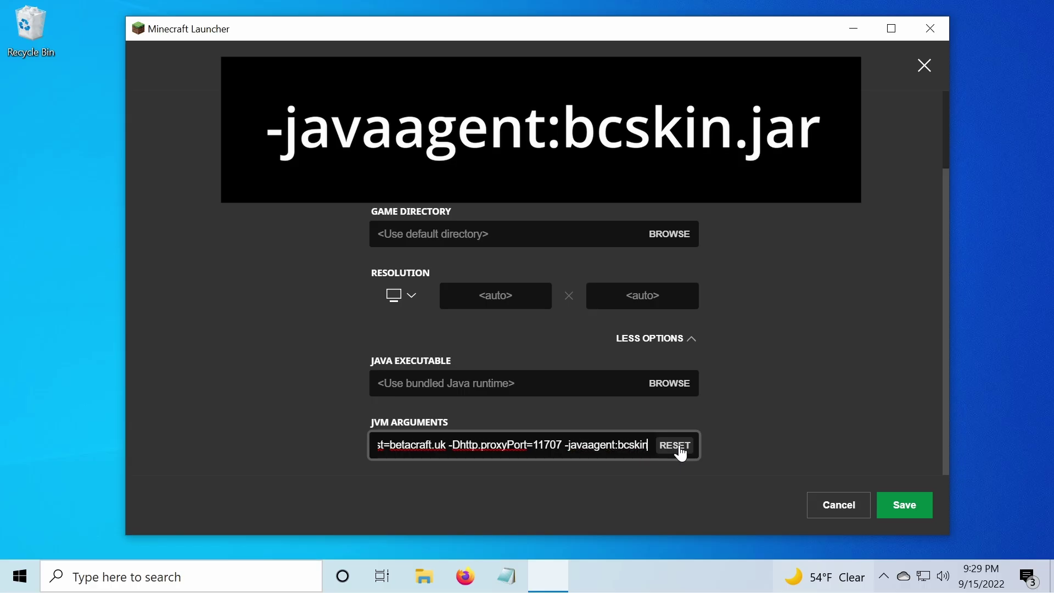
{"action": "type", "text": ".jar"}
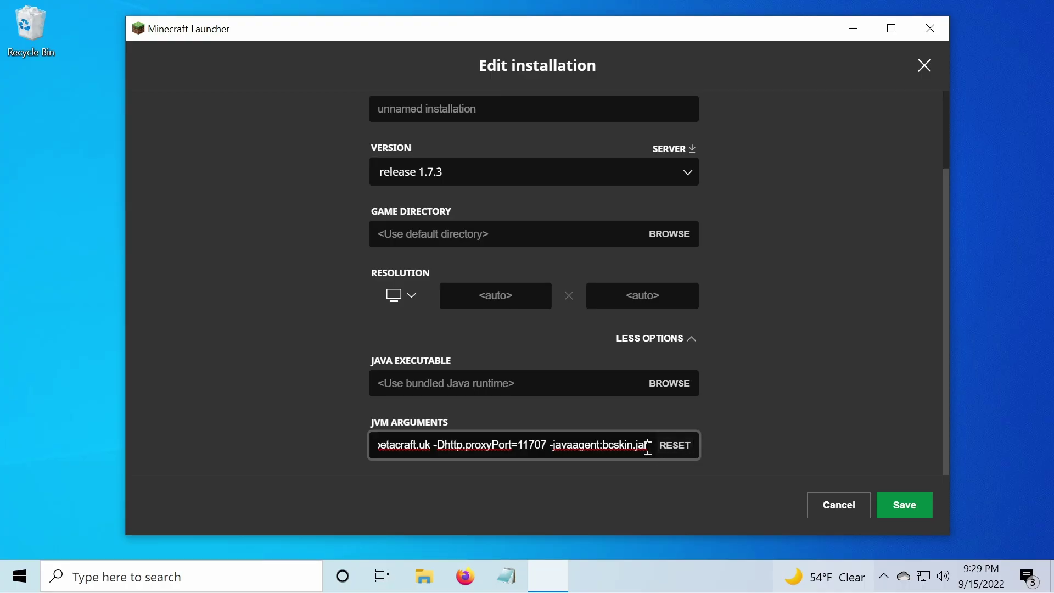
{"action": "left_click", "coordinate": [904, 502]}
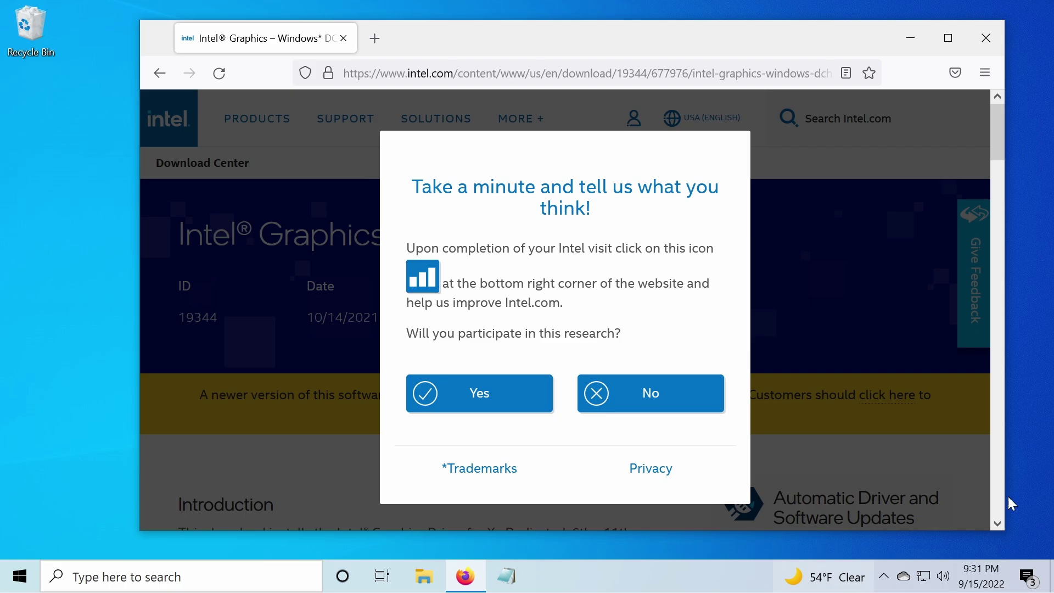
- In Firefox, decline the Intel survey and examine the version and available downloads on the Intel Graphics Windows DCH Drivers page
{"action": "left_click", "coordinate": [651, 405]}
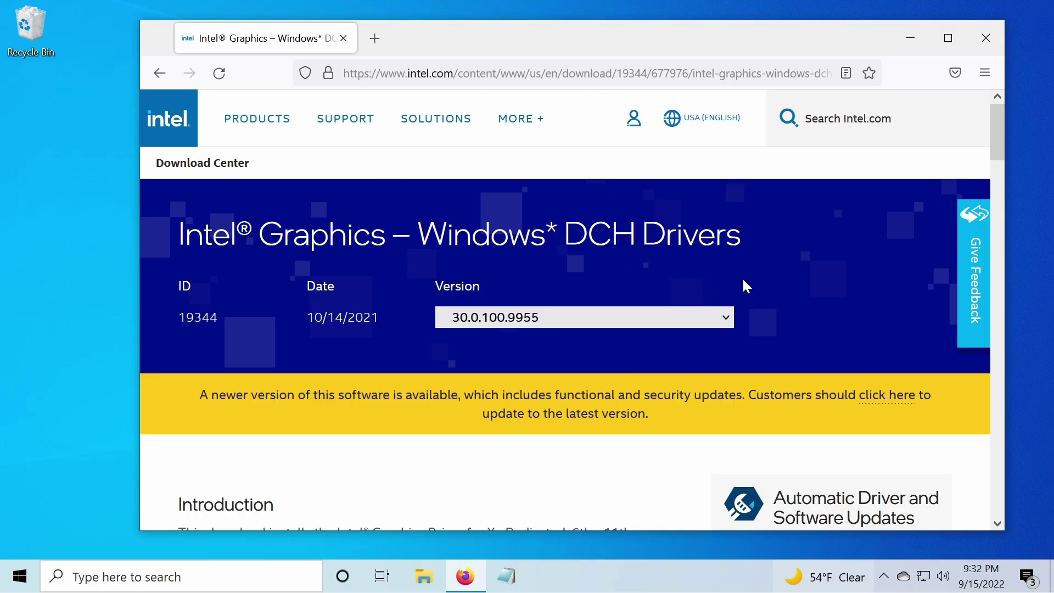
{"action": "scroll", "coordinate": [746, 286], "scroll_direction": "down", "scroll_amount": 4}
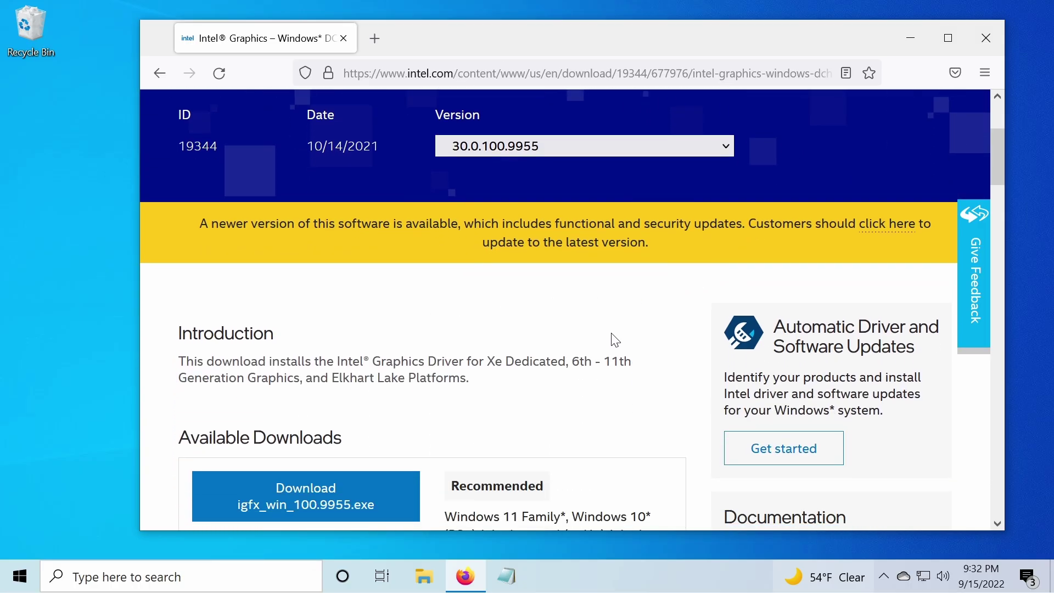
{"action": "scroll", "coordinate": [615, 340], "scroll_direction": "down", "scroll_amount": 2}
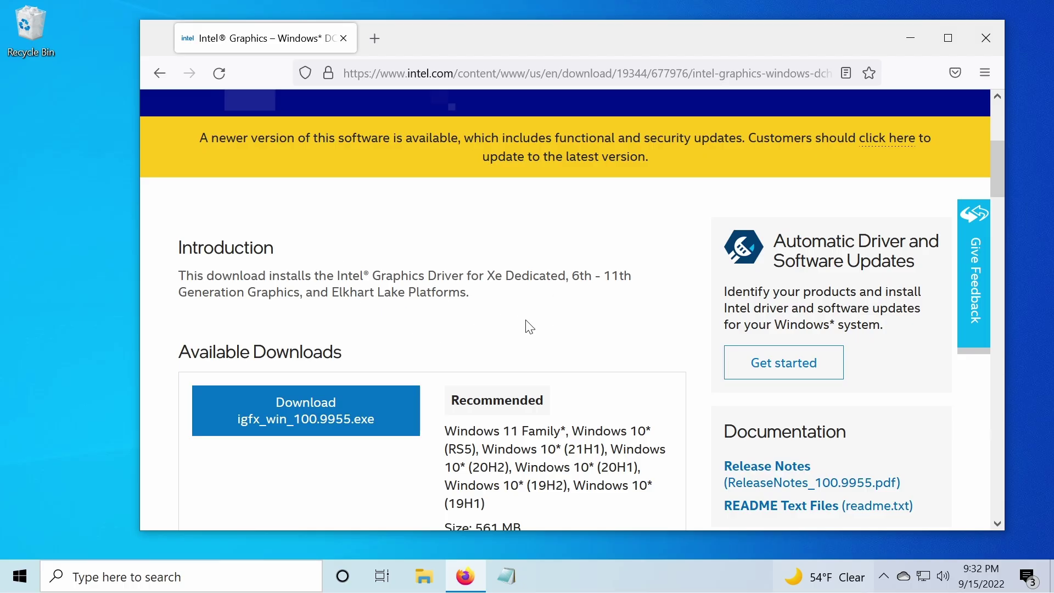
{"action": "scroll", "coordinate": [529, 327], "scroll_direction": "down", "scroll_amount": 4}
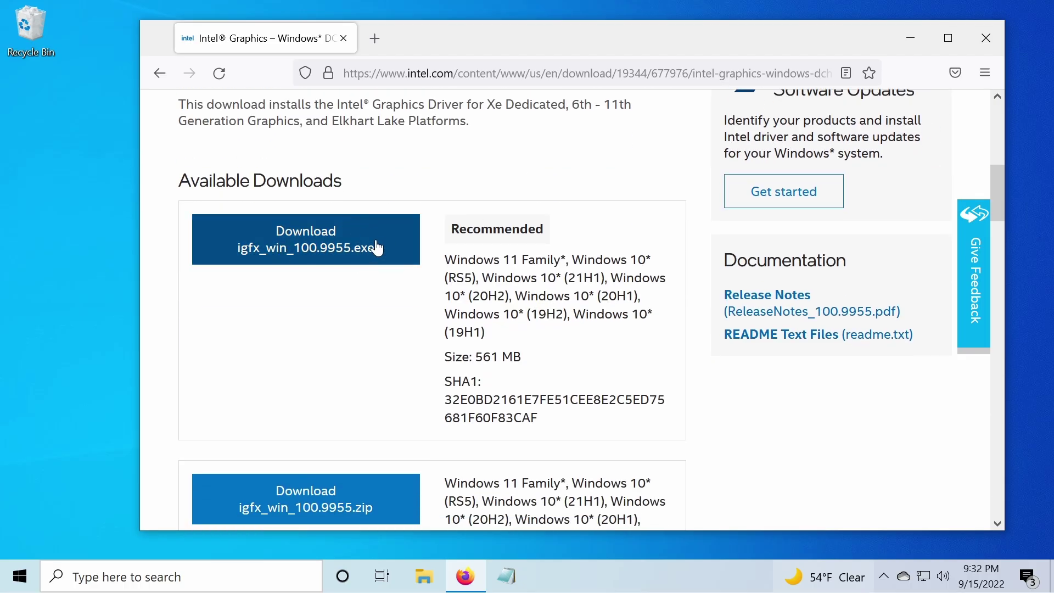
{"action": "scroll", "coordinate": [428, 376], "scroll_direction": "up", "scroll_amount": 8}
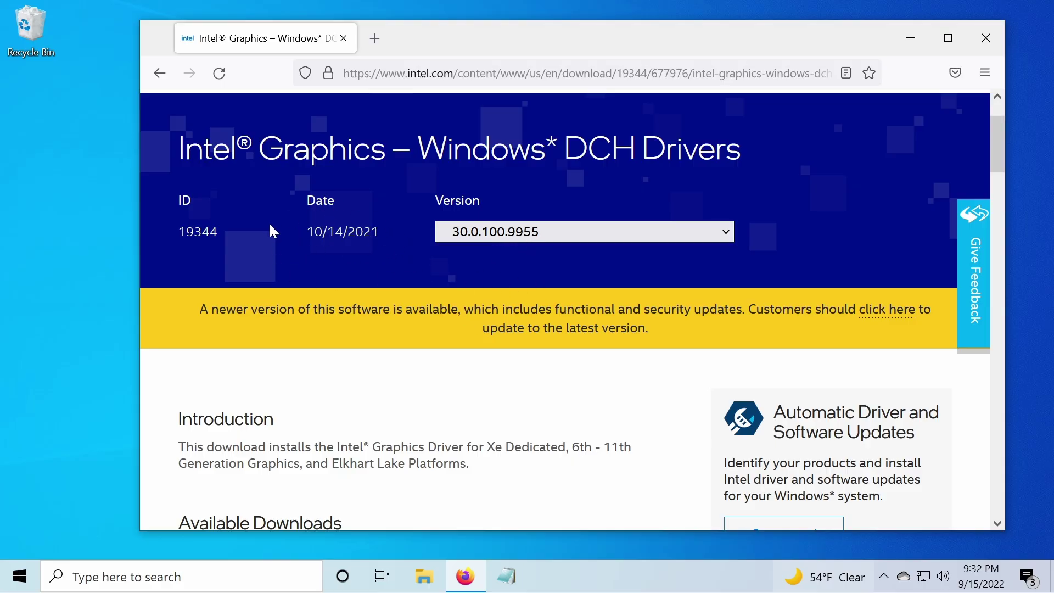
{"action": "scroll", "coordinate": [371, 316], "scroll_direction": "up", "scroll_amount": 2}
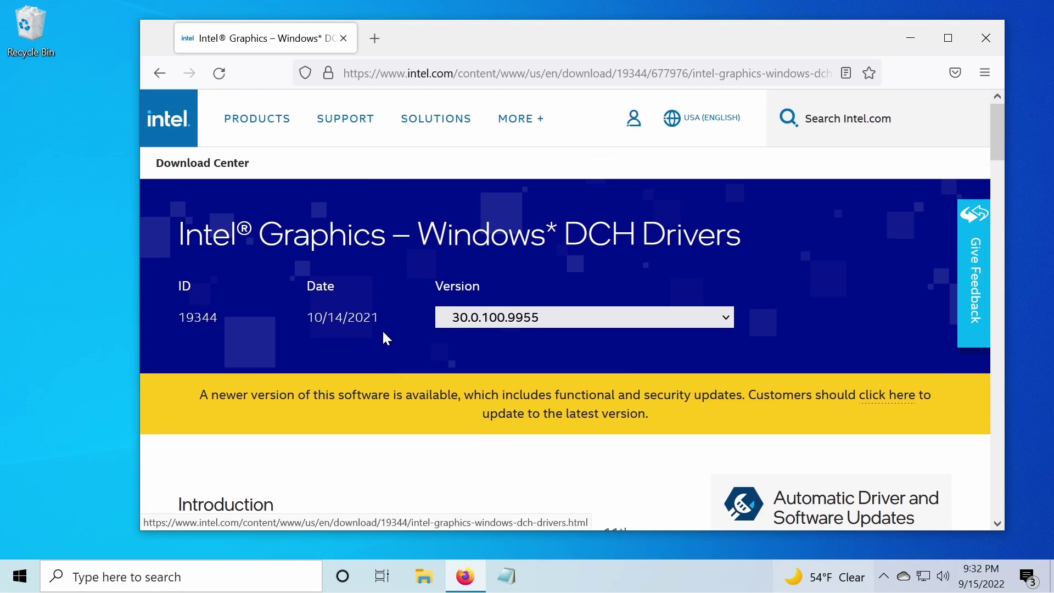